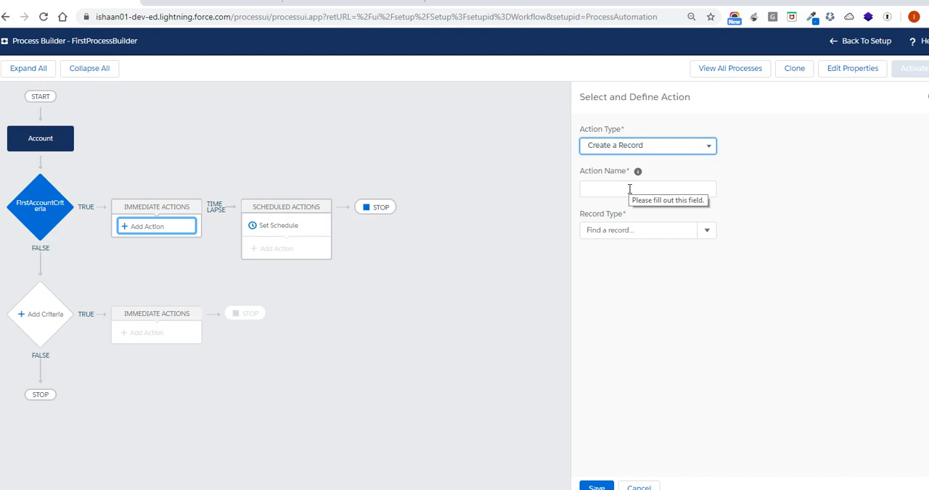
# Name the Create a Record action FirstCreateRecord, without spaces
pyautogui.click(629, 190)
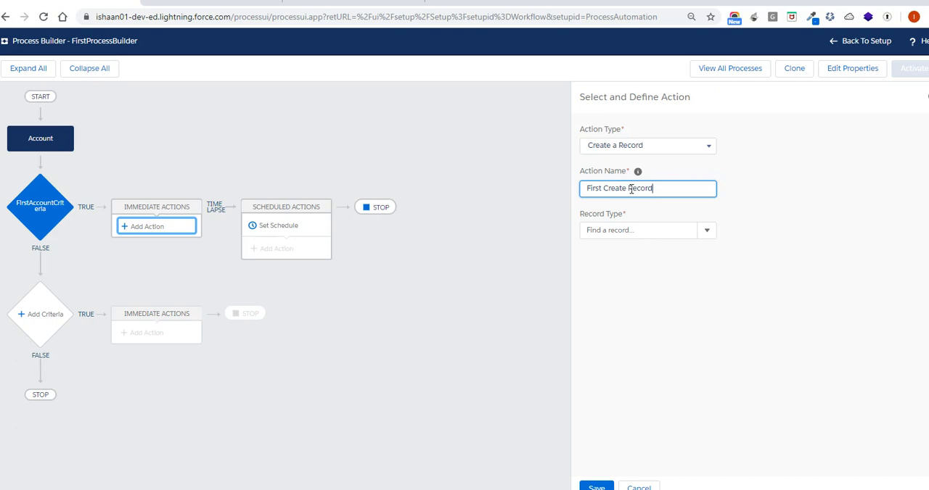
pyautogui.click(630, 189)
pyautogui.hotkey('ctrl', 'Left')
pyautogui.press('BackSpace')
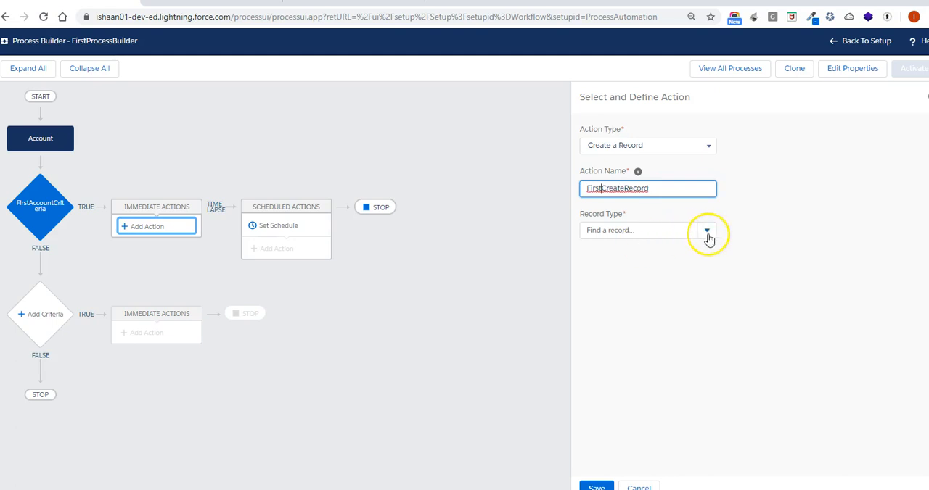
# Set the action's record type to Contact and its Last Name value to ProcessBuilderCon
pyautogui.click(708, 233)
pyautogui.click(656, 233)
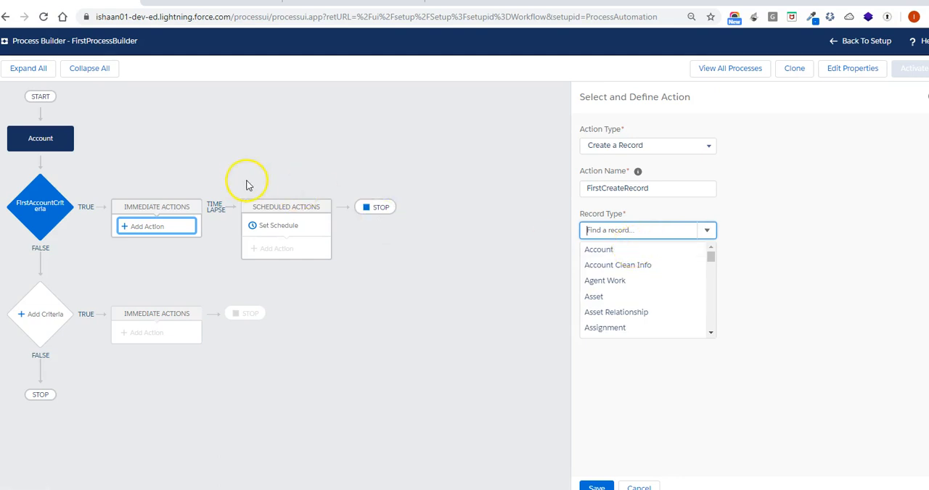
pyautogui.click(711, 334)
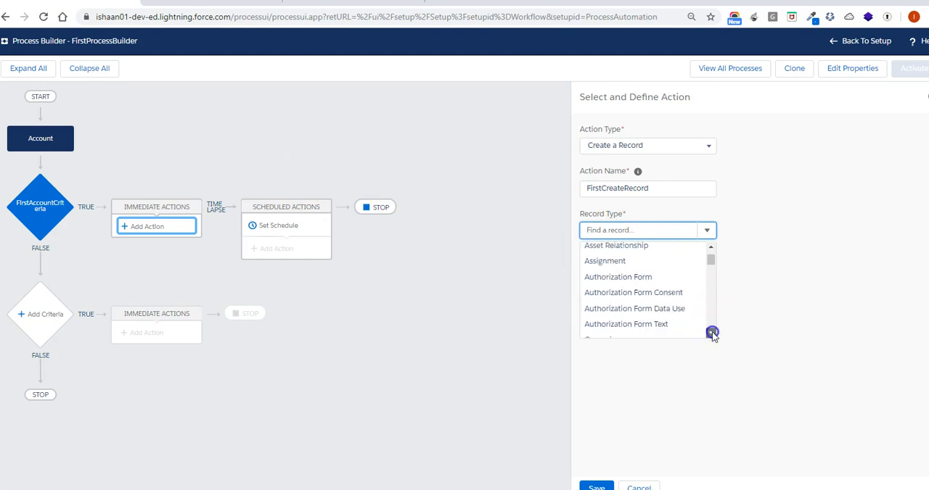
pyautogui.click(711, 334)
pyautogui.click(712, 335)
pyautogui.click(711, 334)
pyautogui.click(712, 335)
pyautogui.click(712, 334)
pyautogui.click(711, 334)
pyautogui.click(711, 335)
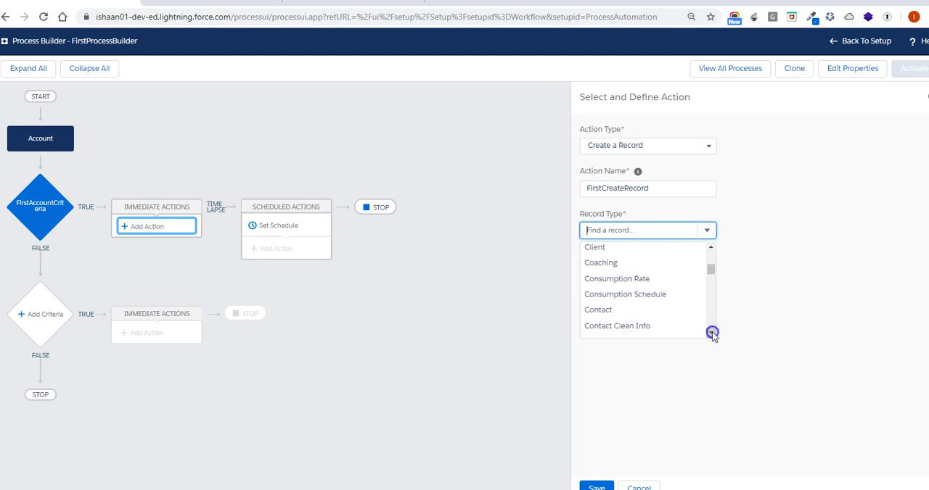
pyautogui.click(712, 335)
pyautogui.click(625, 295)
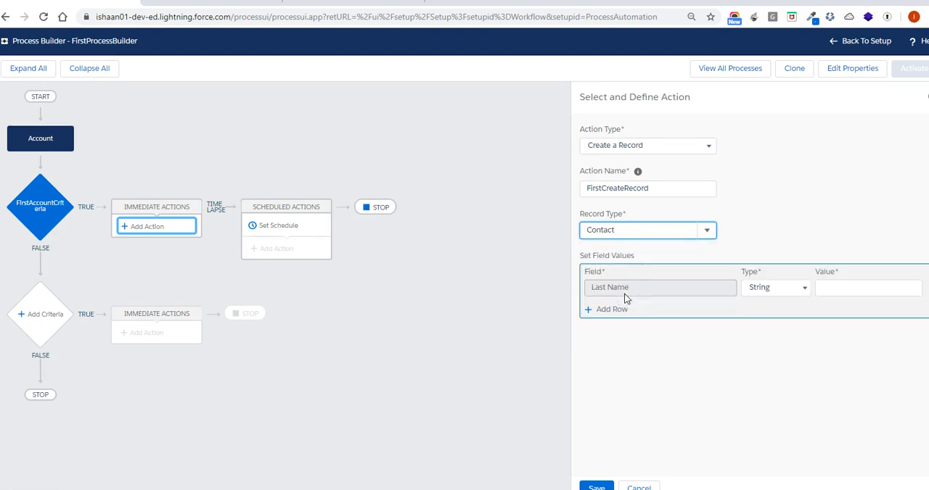
pyautogui.click(844, 290)
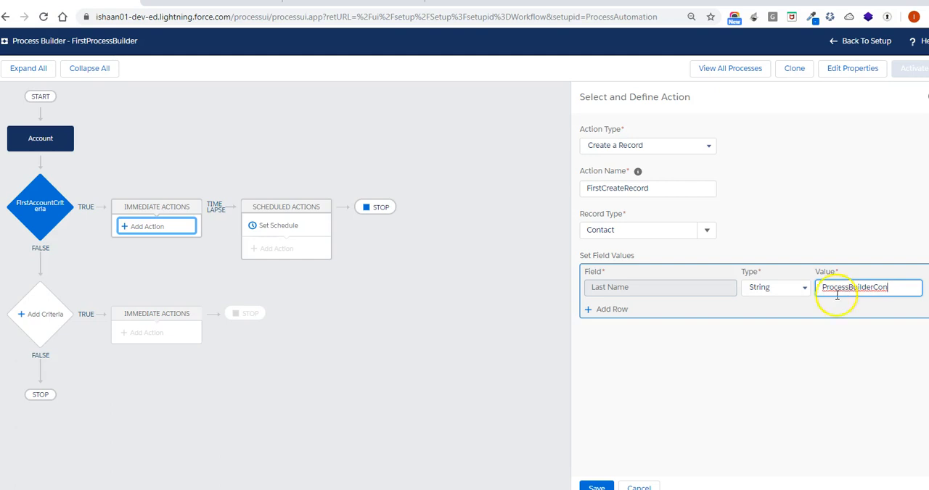
# Add a second field value row for the contact's Account ID
pyautogui.click(616, 311)
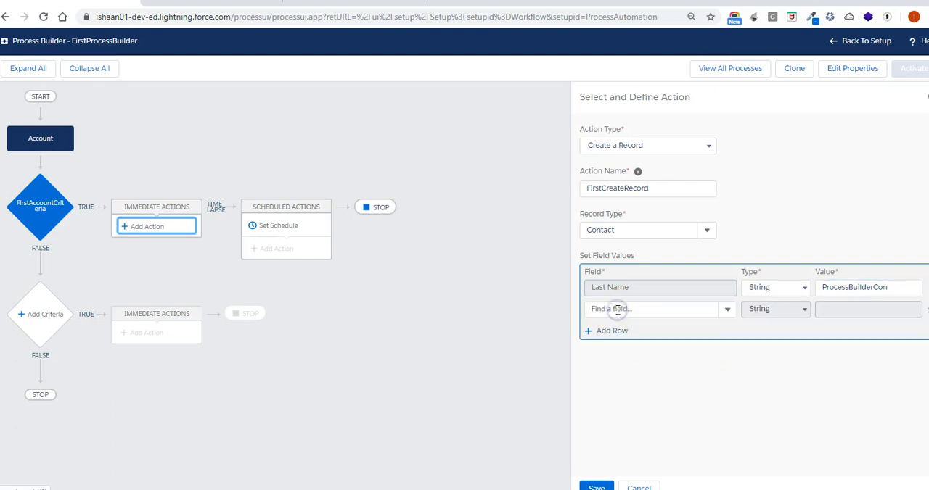
pyautogui.click(630, 309)
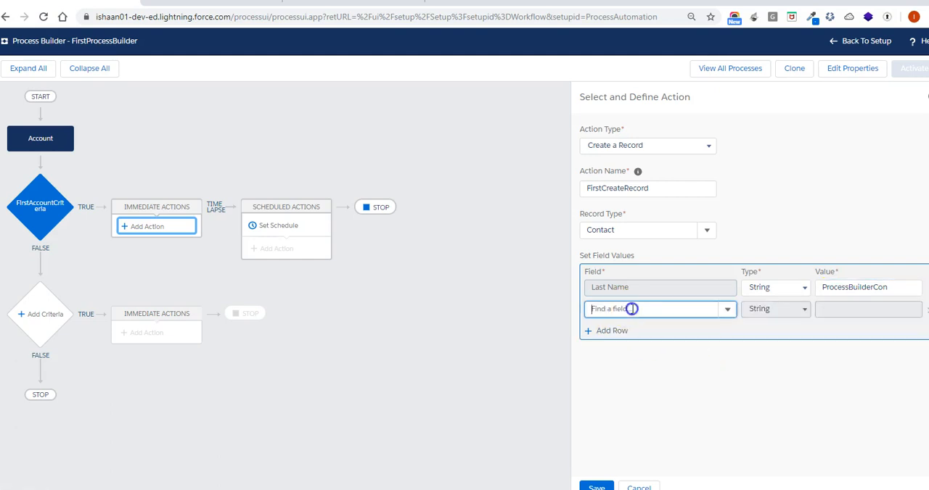
pyautogui.click(728, 310)
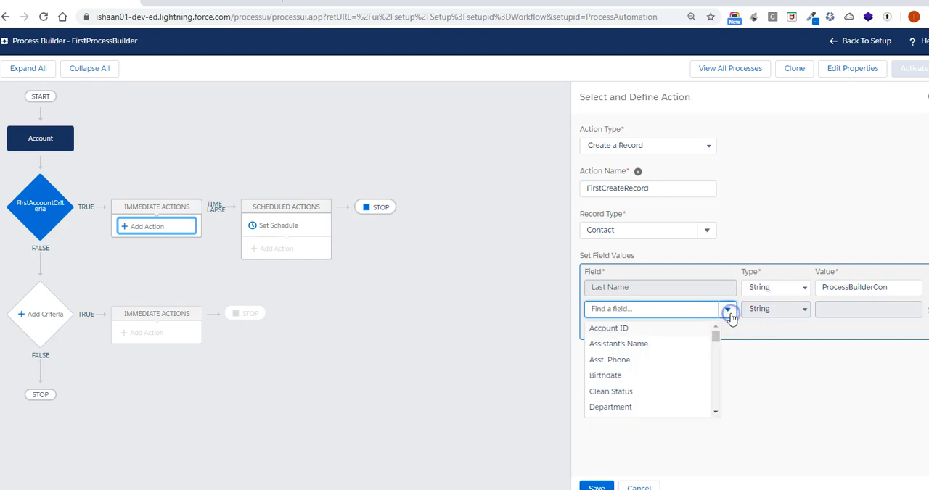
pyautogui.click(633, 329)
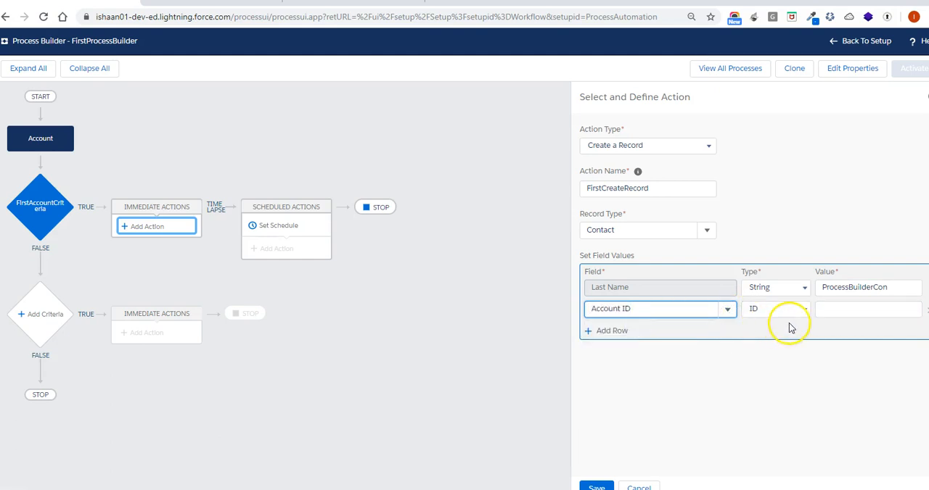
pyautogui.click(842, 312)
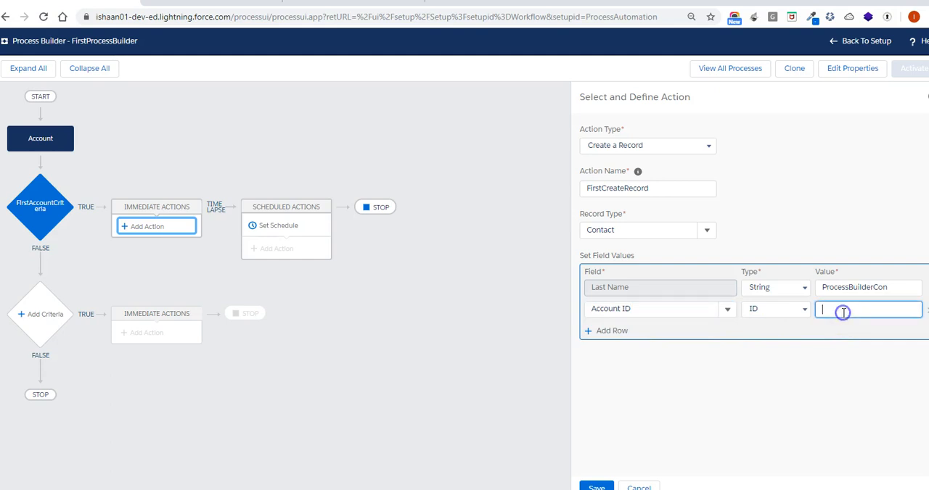
# Make the Account ID value a Field Reference to the account's own Account ID field
pyautogui.click(801, 311)
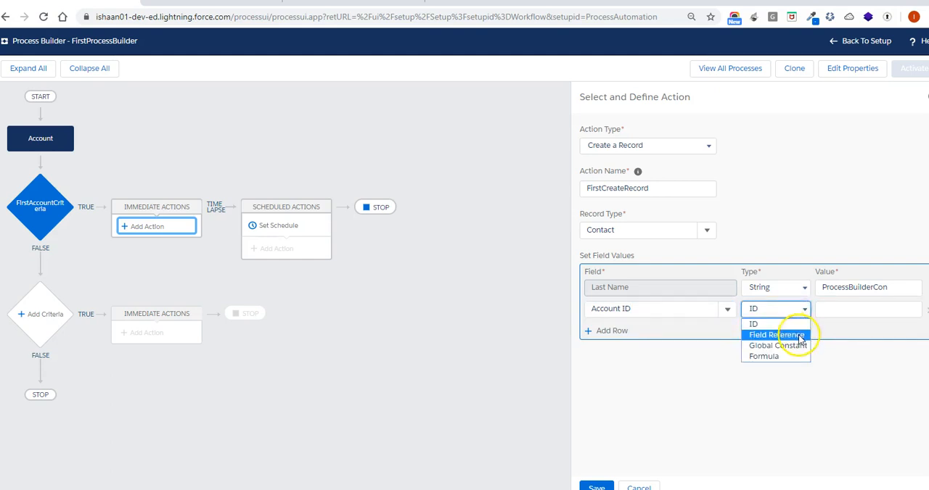
pyautogui.click(798, 336)
pyautogui.click(850, 307)
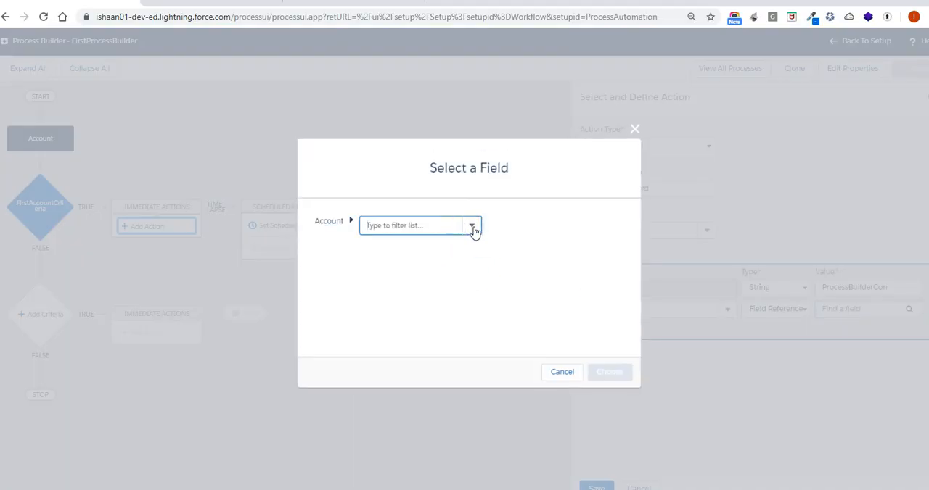
pyautogui.write('Id')
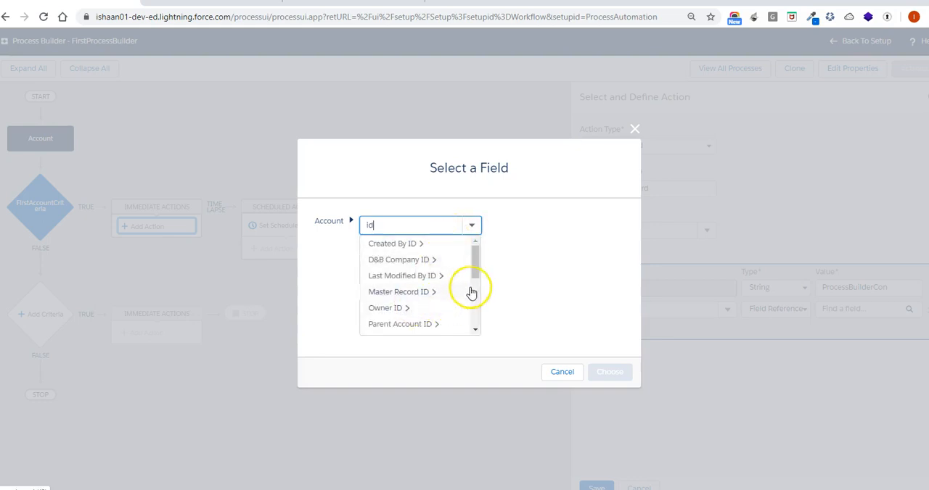
pyautogui.moveTo(473, 265); pyautogui.dragTo(472, 294)
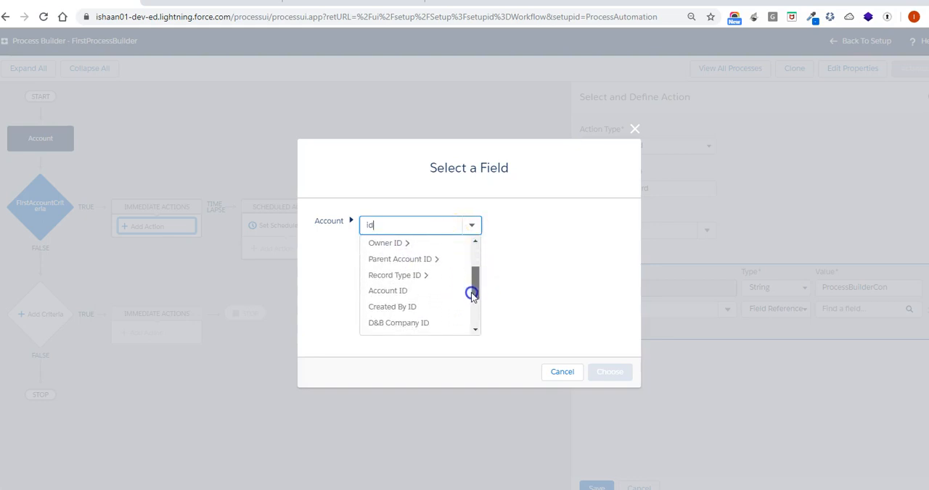
pyautogui.click(416, 292)
pyautogui.click(608, 369)
# Save the FirstCreateRecord action, keeping Account ID as the second field
pyautogui.click(727, 311)
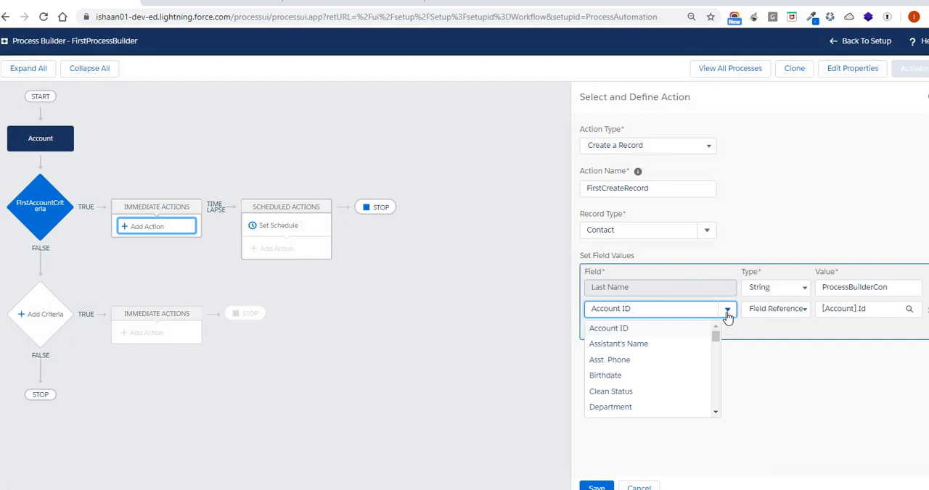
pyautogui.click(647, 310)
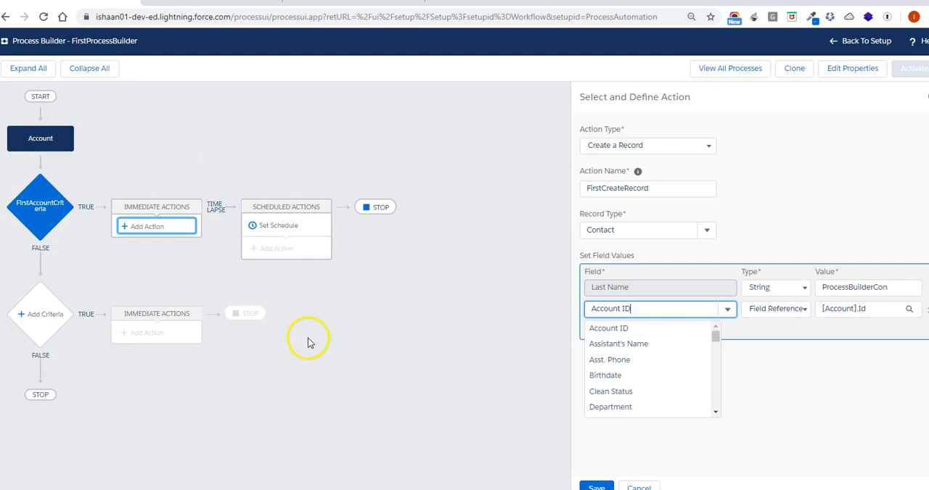
pyautogui.click(810, 406)
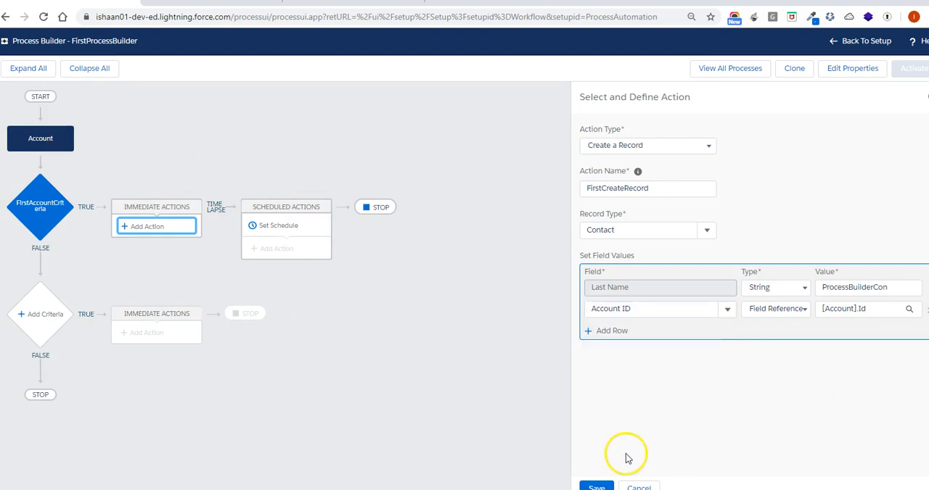
pyautogui.click(596, 486)
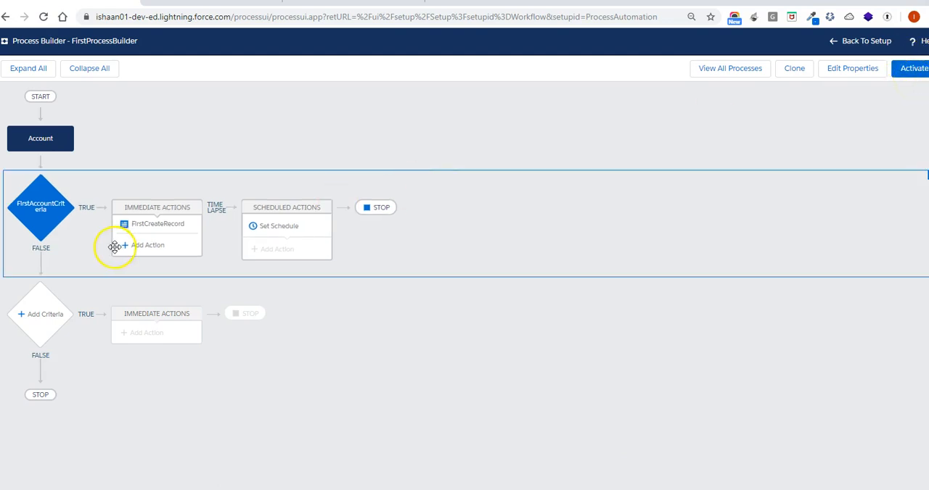
# Add an Email Alerts immediate action named FirstEmailAlert under the first criteria and look up existing email alerts starting with "Te"
pyautogui.click(139, 247)
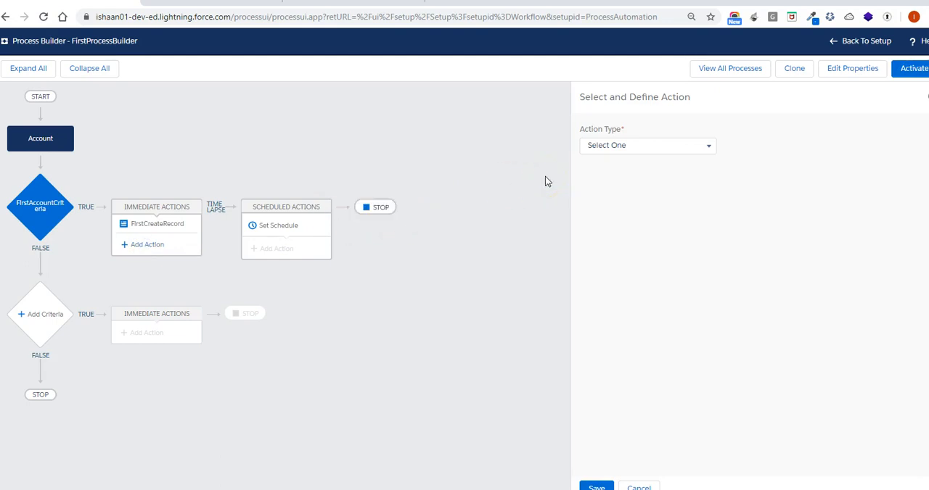
pyautogui.click(645, 151)
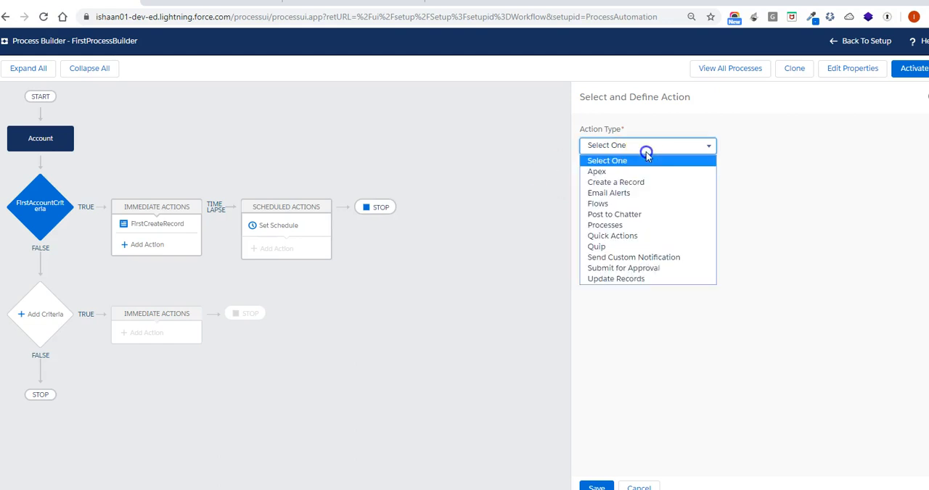
pyautogui.click(639, 194)
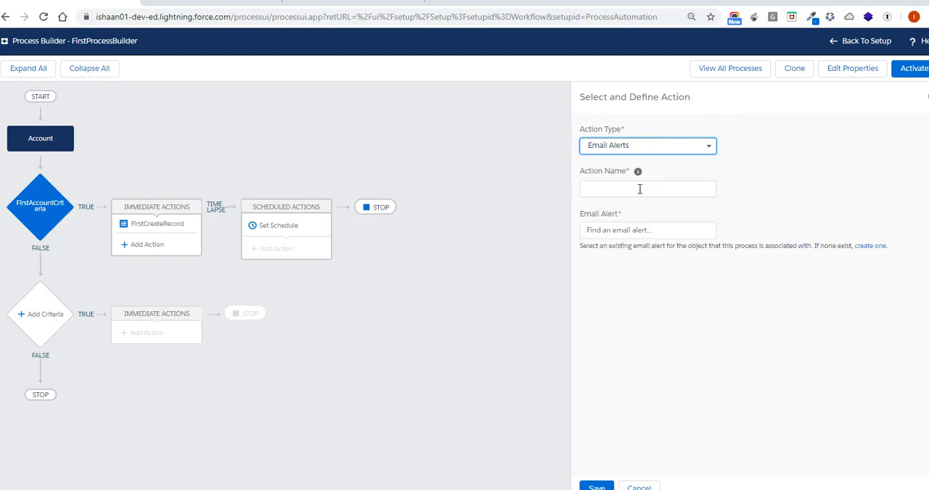
pyautogui.click(639, 189)
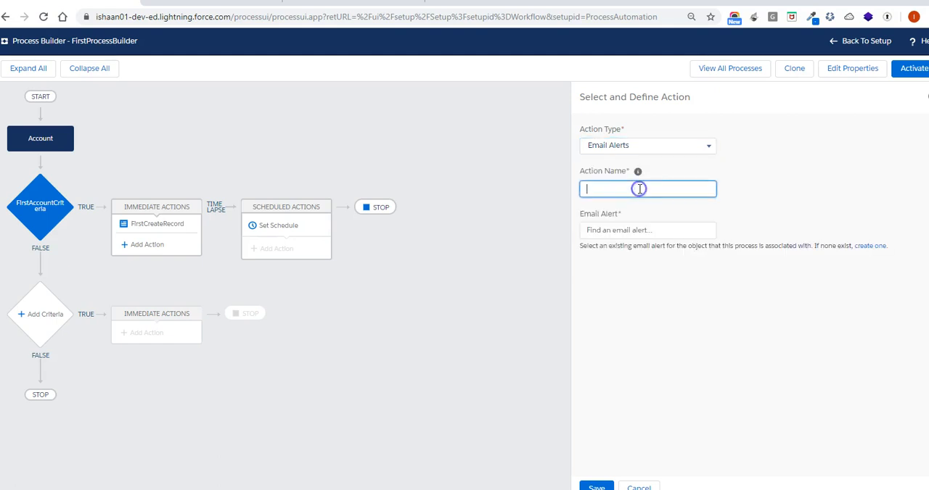
pyautogui.write('FirstEmailAlert')
pyautogui.click(656, 230)
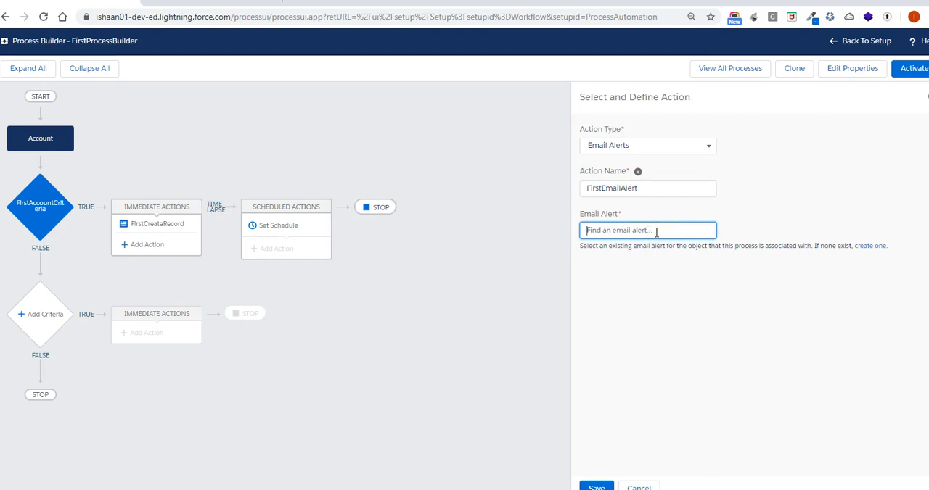
pyautogui.write('Te')
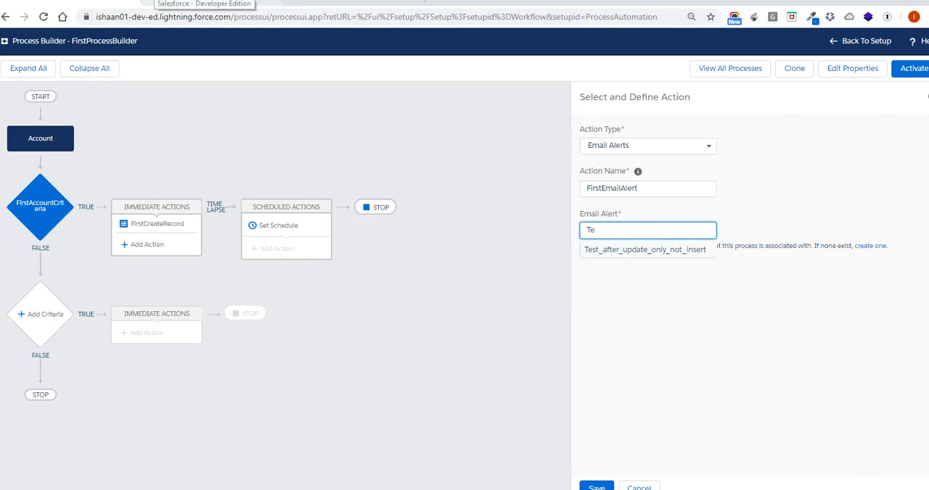
# In the Salesforce home browser tab, search Setup for "templates" and open the classic email template FirstHTMLTemplate
pyautogui.click(153, 1)
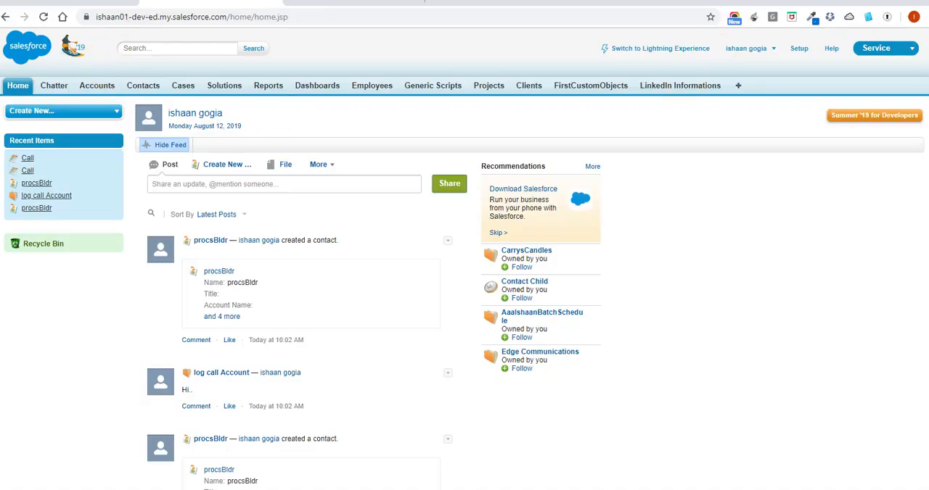
pyautogui.click(798, 49)
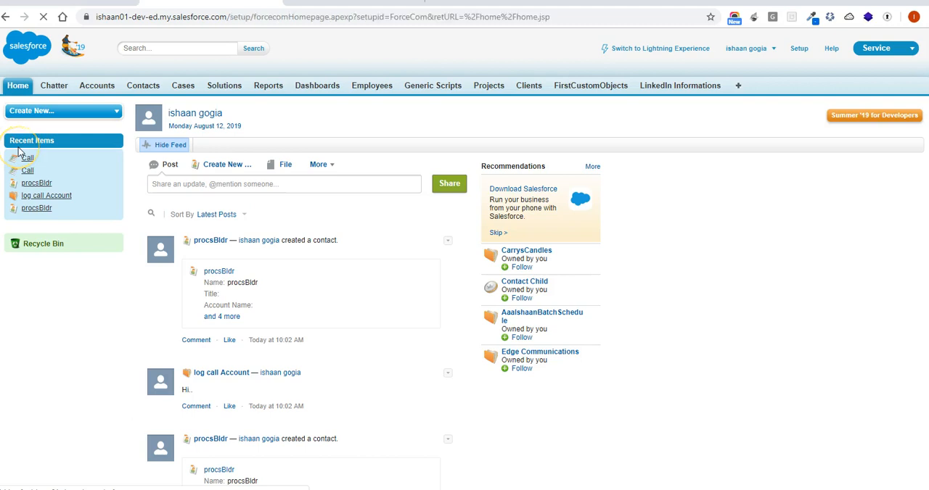
pyautogui.click(45, 113)
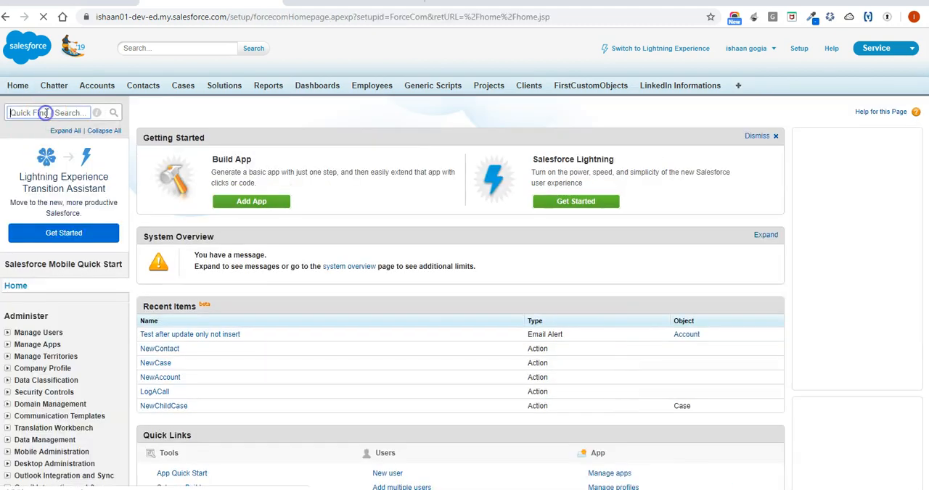
pyautogui.write('te')
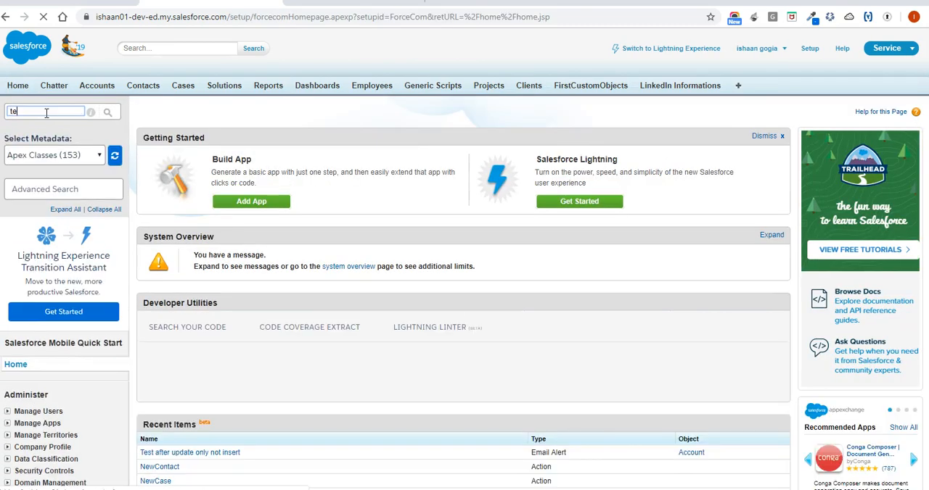
pyautogui.write('mplates')
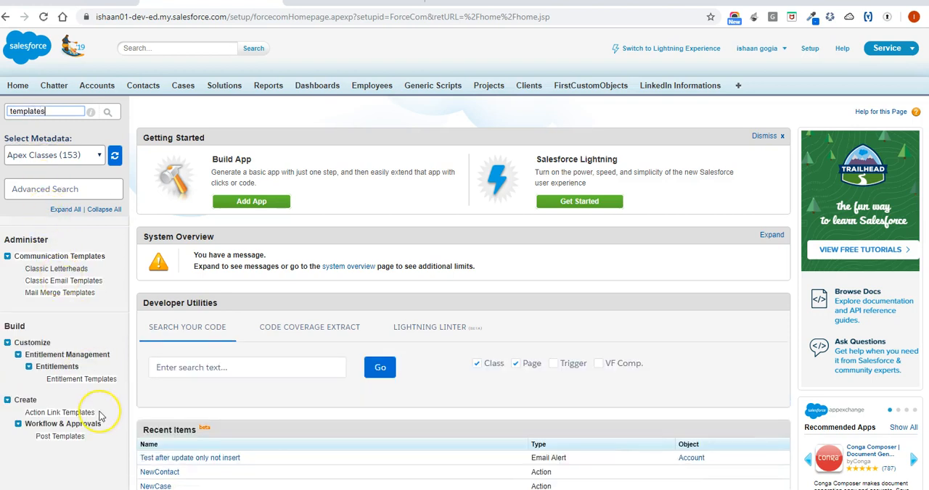
pyautogui.click(97, 283)
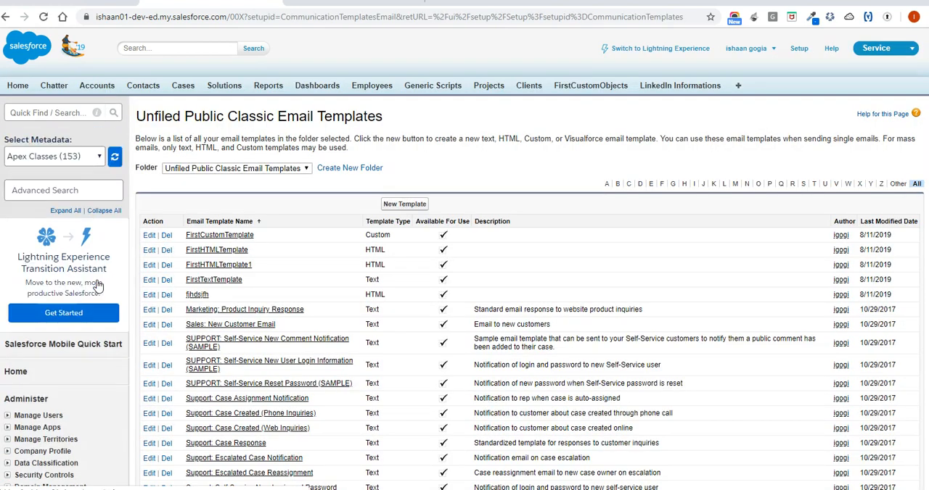
pyautogui.click(216, 249)
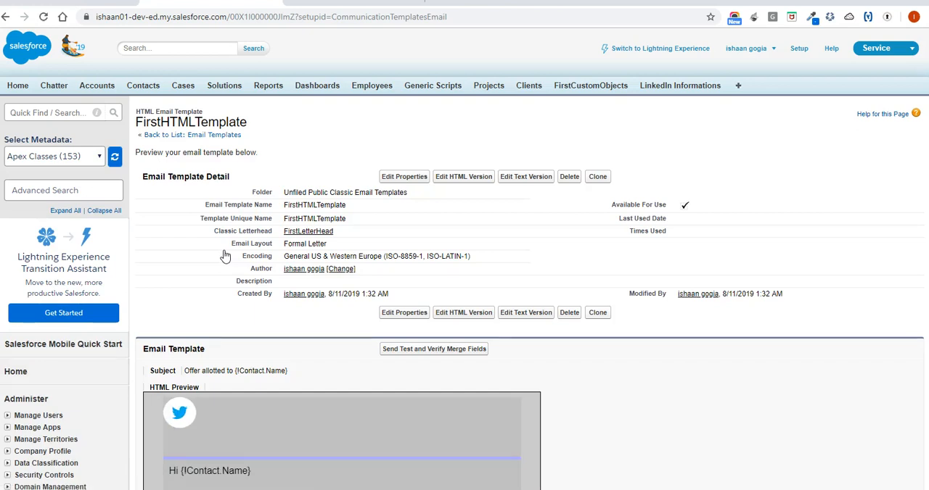
# Search Setup for "alerts" and open the workflow Email Alerts page
pyautogui.click(53, 114)
pyautogui.write('alerts')
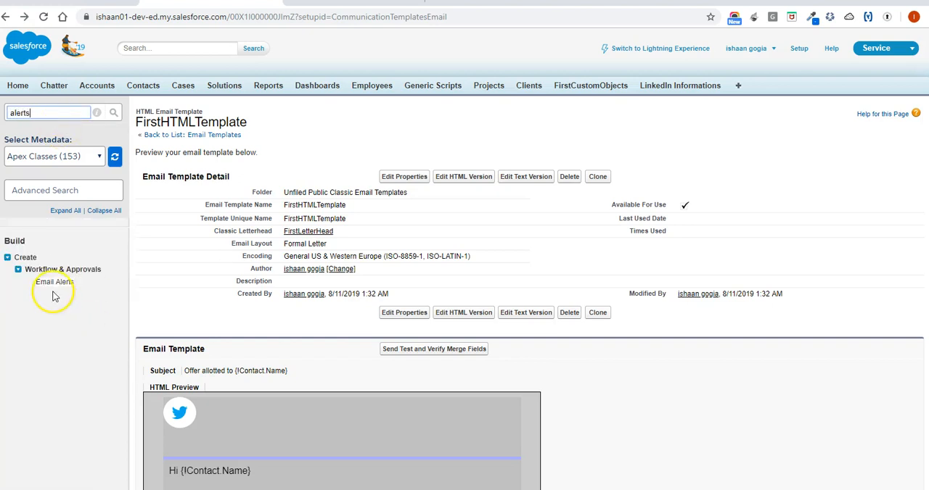
pyautogui.click(55, 282)
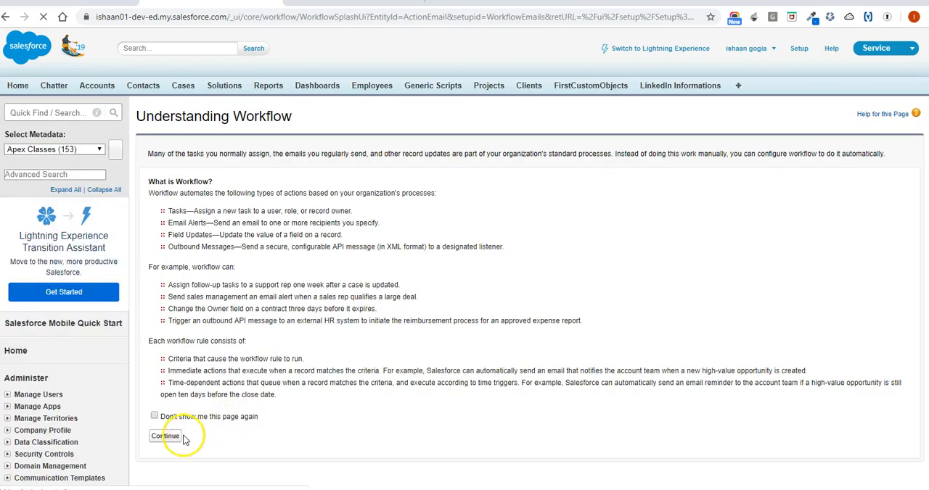
# Open the email alert "Test after update only not insert" from the list and examine its template, recipients and object, leaving its edit form without saving
pyautogui.click(174, 437)
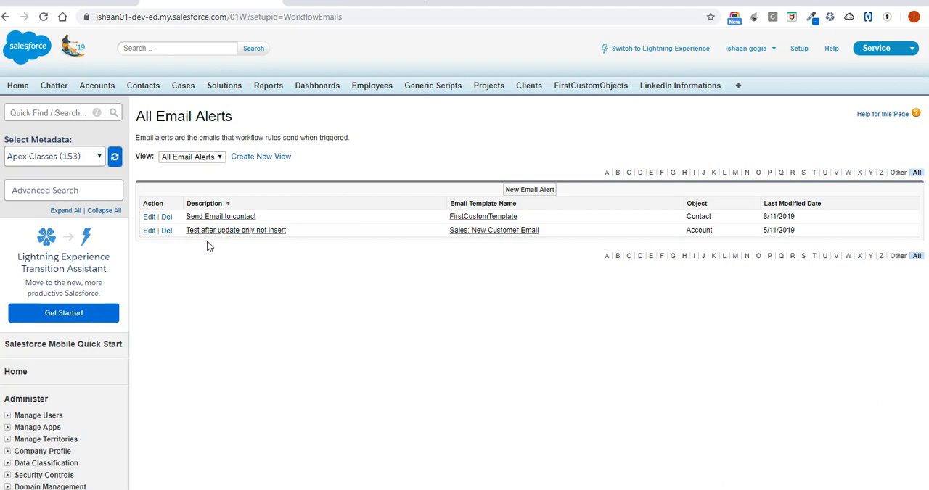
pyautogui.click(228, 231)
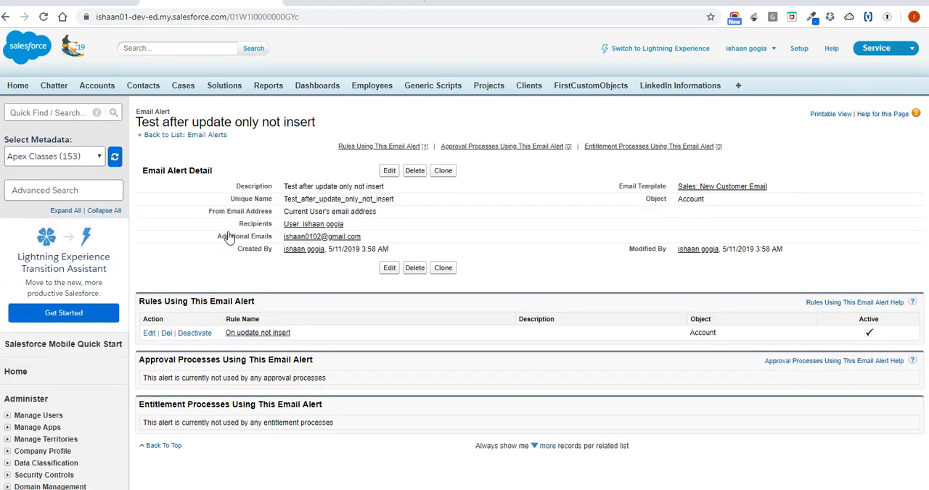
pyautogui.scroll(-1, 229, 237)
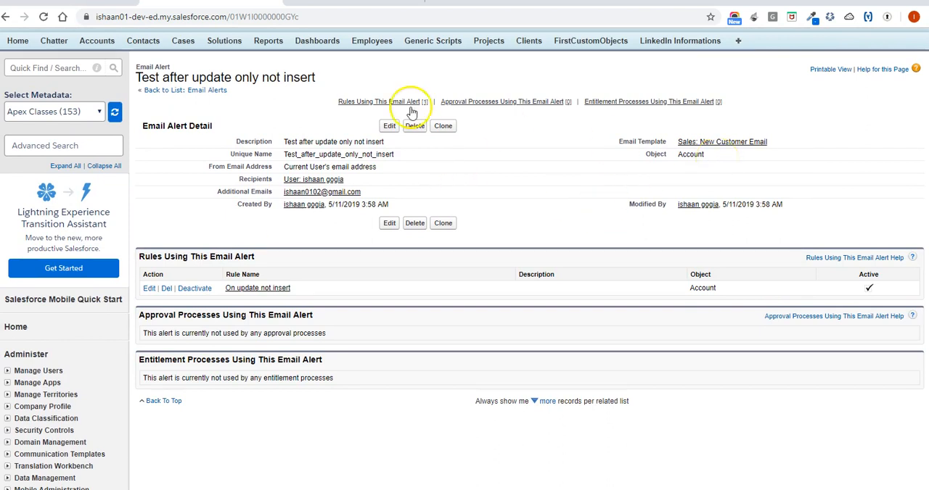
pyautogui.click(390, 128)
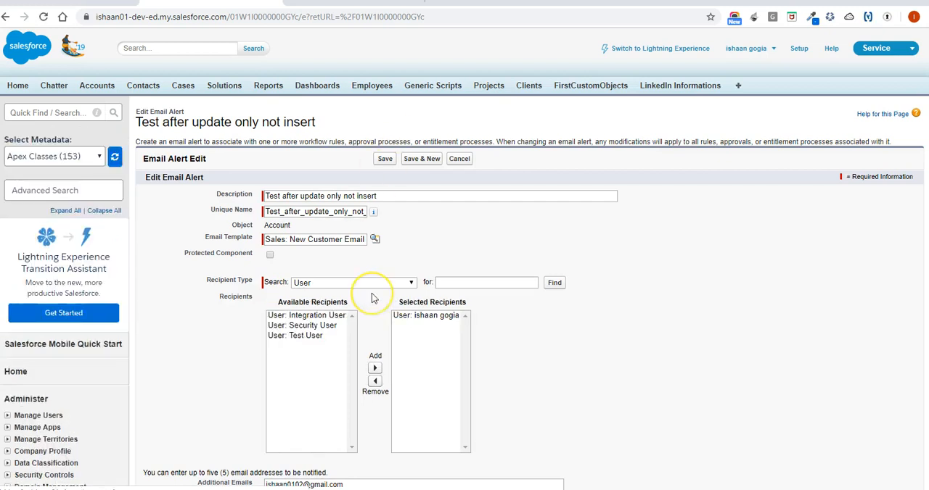
pyautogui.scroll(-1, 365, 296)
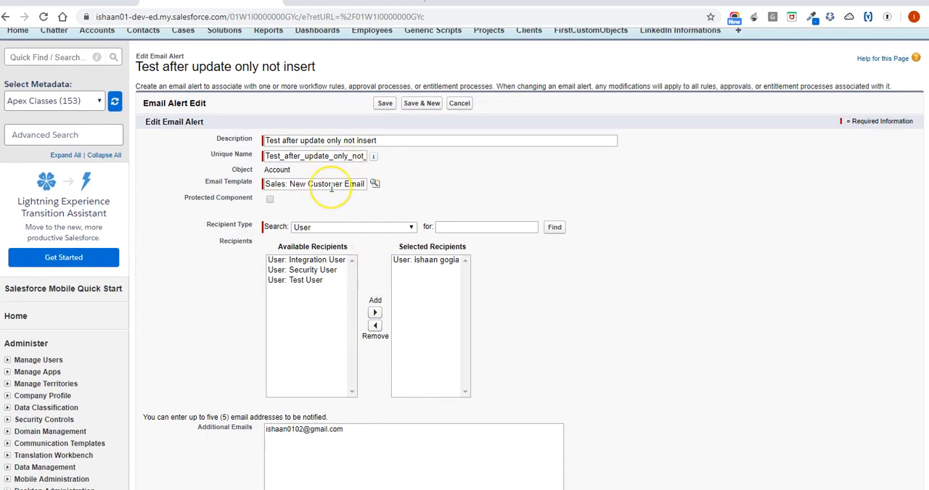
pyautogui.click(330, 187)
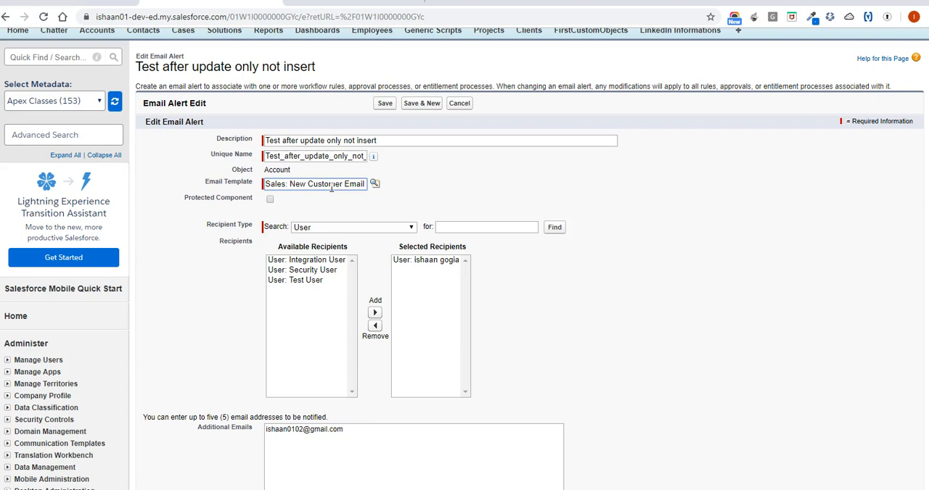
pyautogui.click(461, 103)
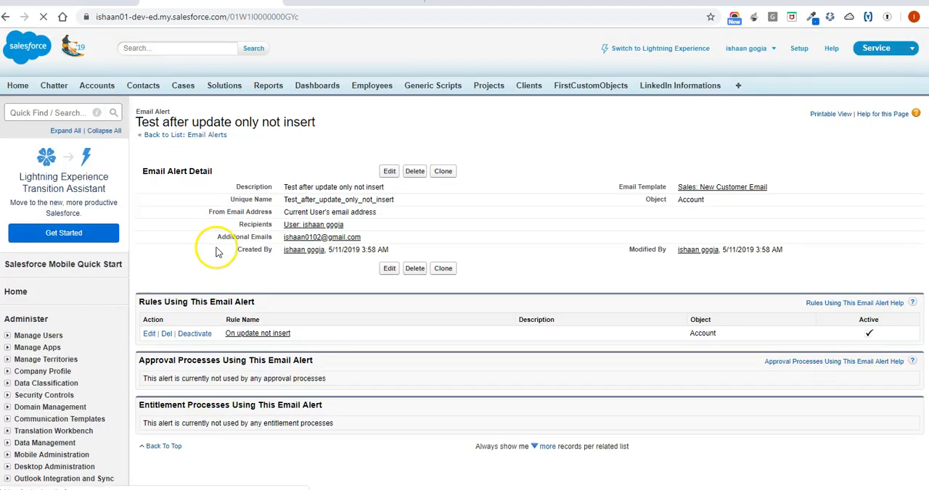
pyautogui.doubleClick(691, 198)
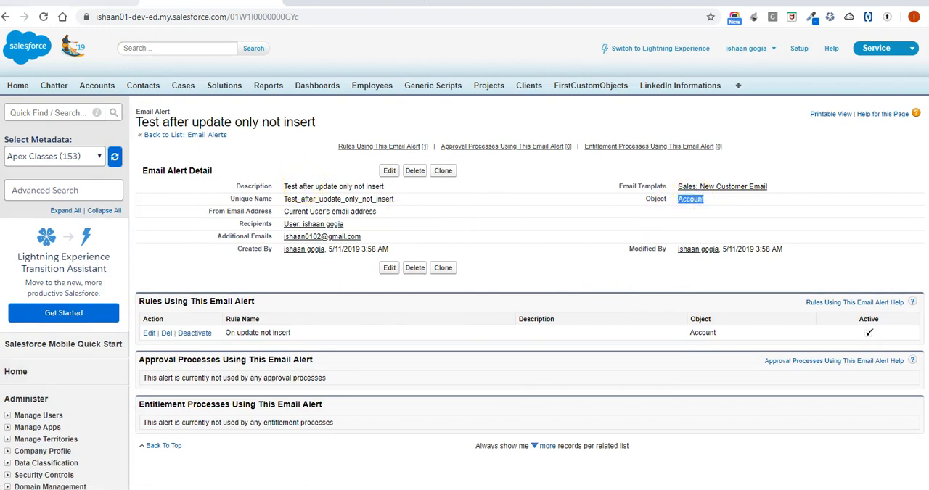
# Back in the Process Builder browser tab, assign the email alert Test_after_update_only_not_insert to FirstEmailAlert and save the action
pyautogui.click(51, 2)
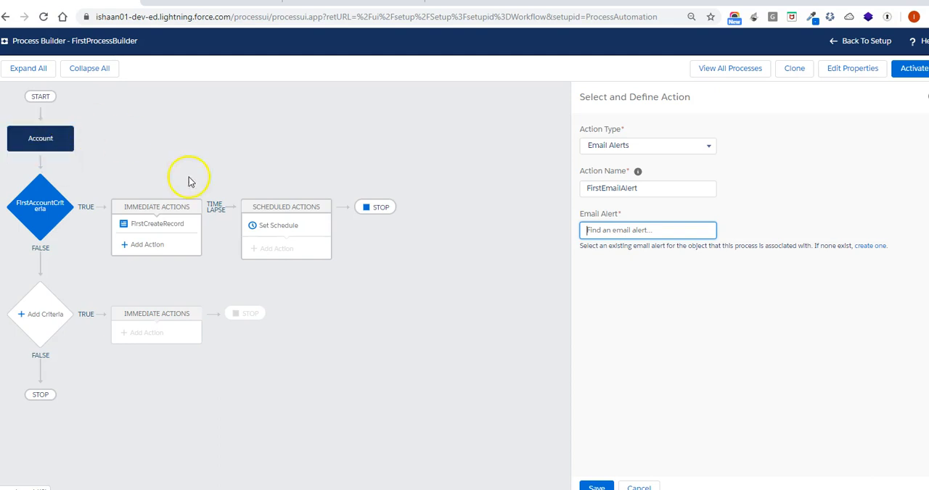
pyautogui.click(619, 229)
pyautogui.write('Test')
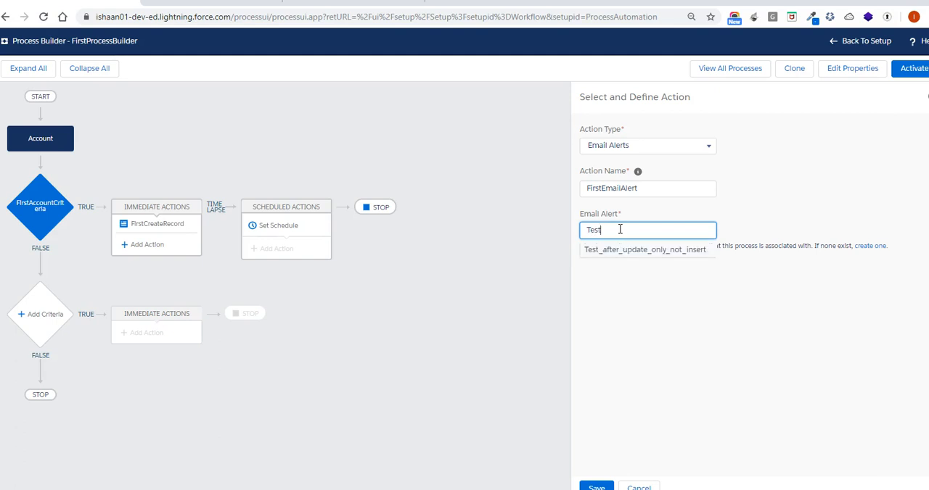
pyautogui.click(622, 252)
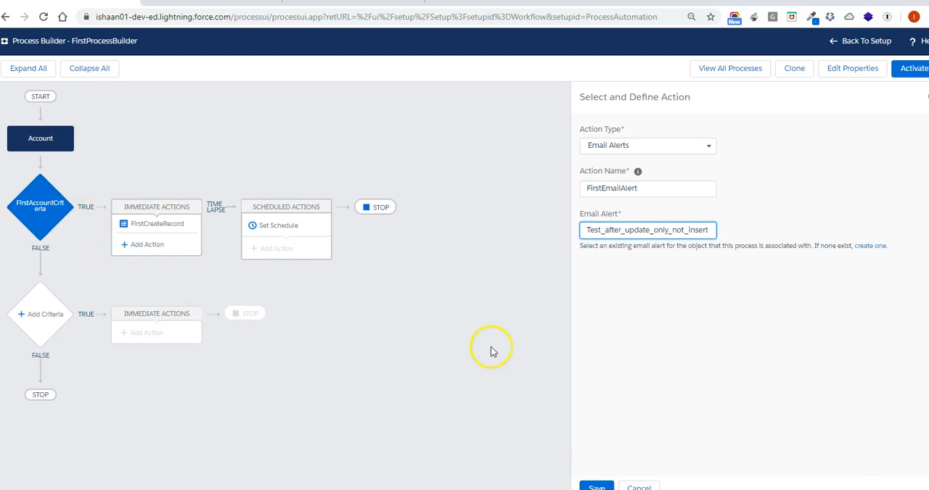
pyautogui.click(600, 486)
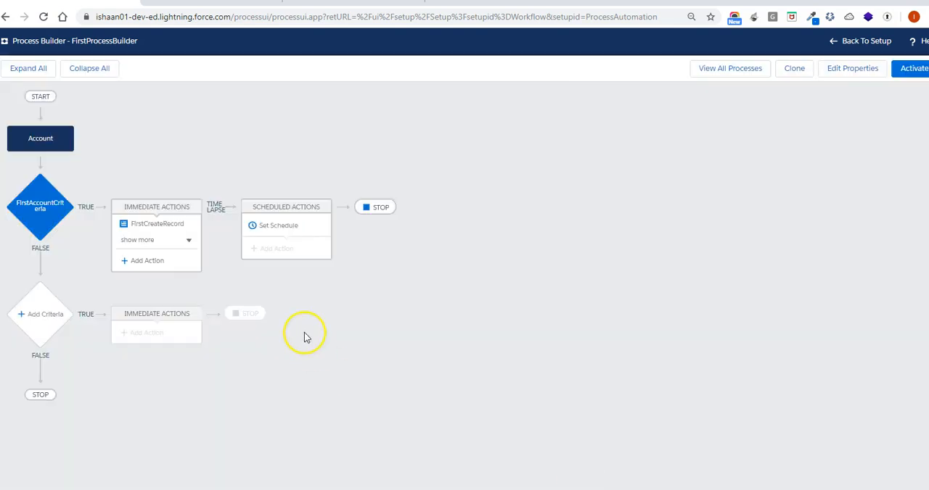
# Add a Post to Chatter immediate action named FirstChatterPost under the first criteria, posting to This Record
pyautogui.click(145, 261)
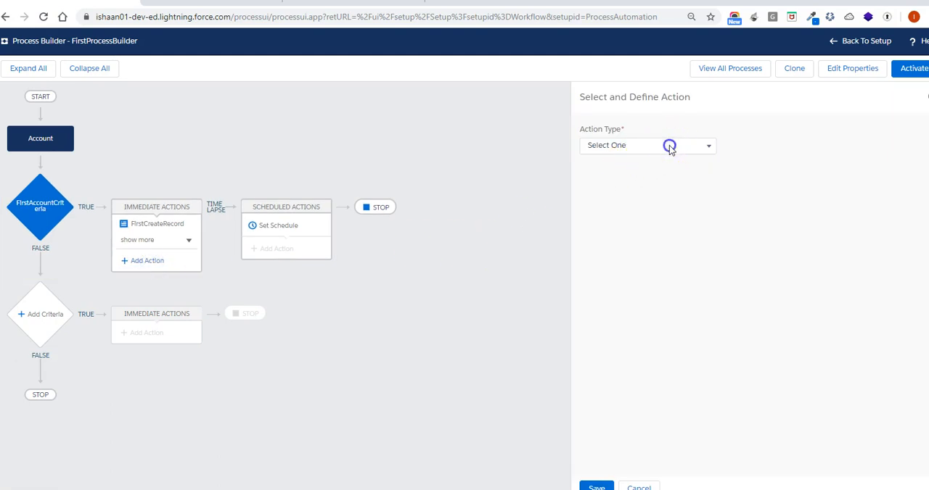
pyautogui.click(668, 145)
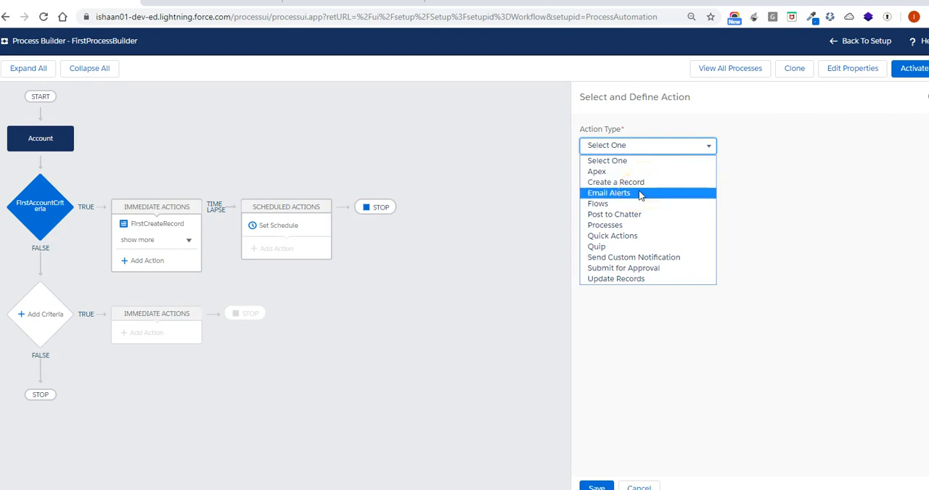
pyautogui.click(640, 216)
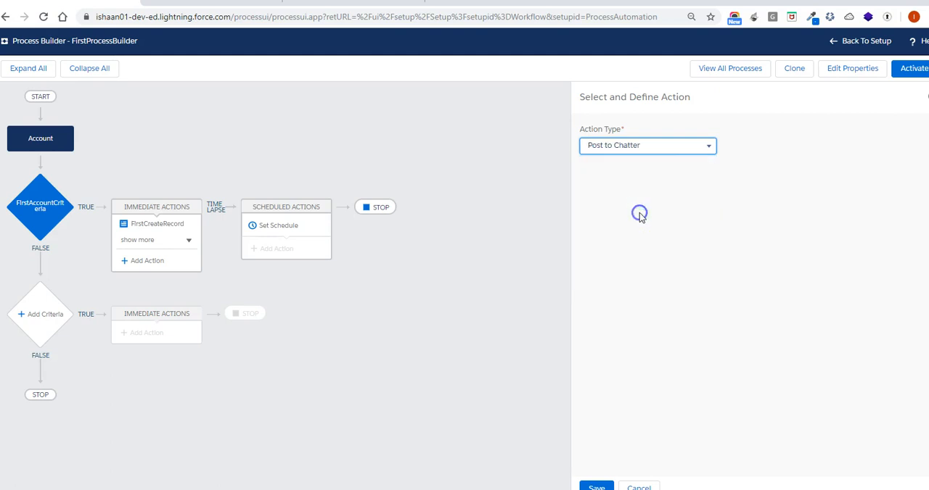
pyautogui.click(646, 190)
pyautogui.write('First')
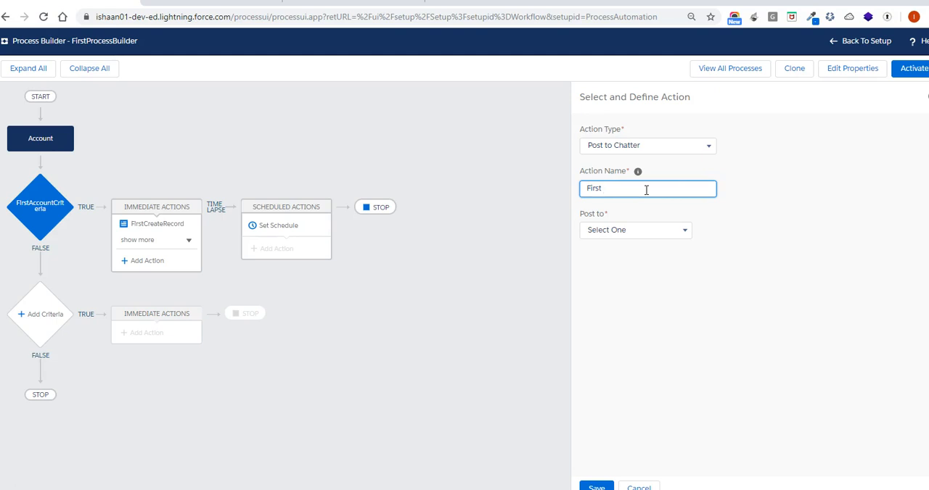
pyautogui.write('ChatterP')
pyautogui.press('BackSpace')
pyautogui.press('BackSpace')
pyautogui.write('ost')
pyautogui.click(648, 230)
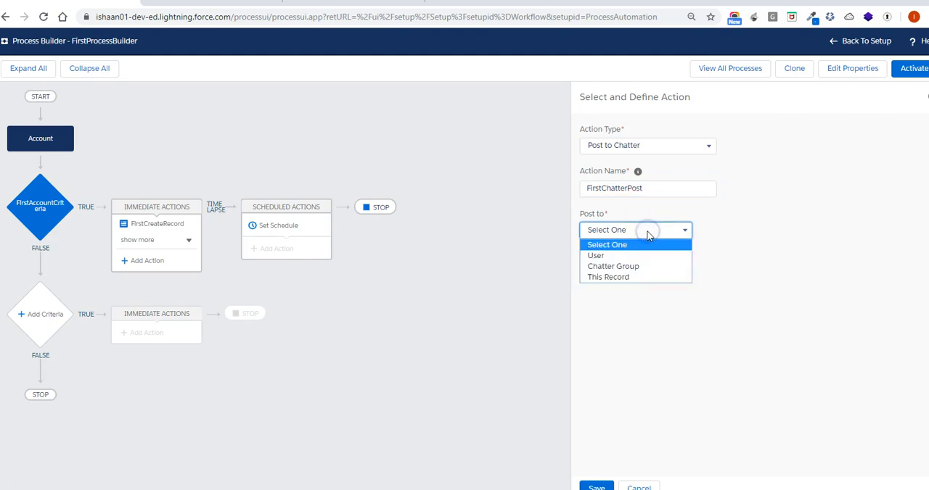
pyautogui.click(648, 277)
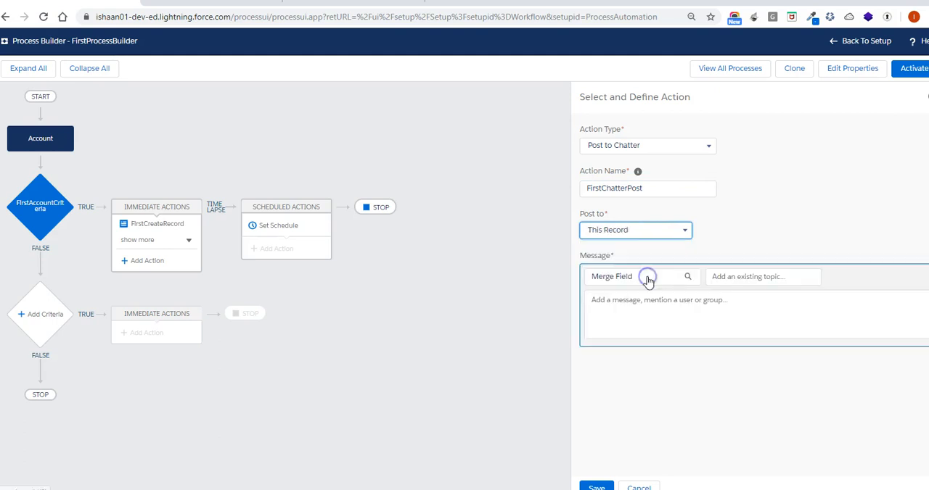
# Insert the Account Name merge field into the Chatter post message
pyautogui.click(648, 281)
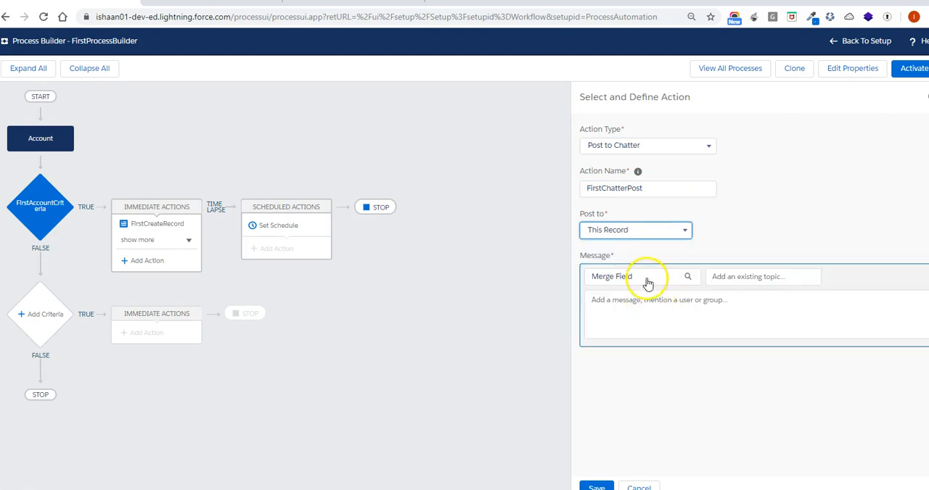
pyautogui.click(647, 282)
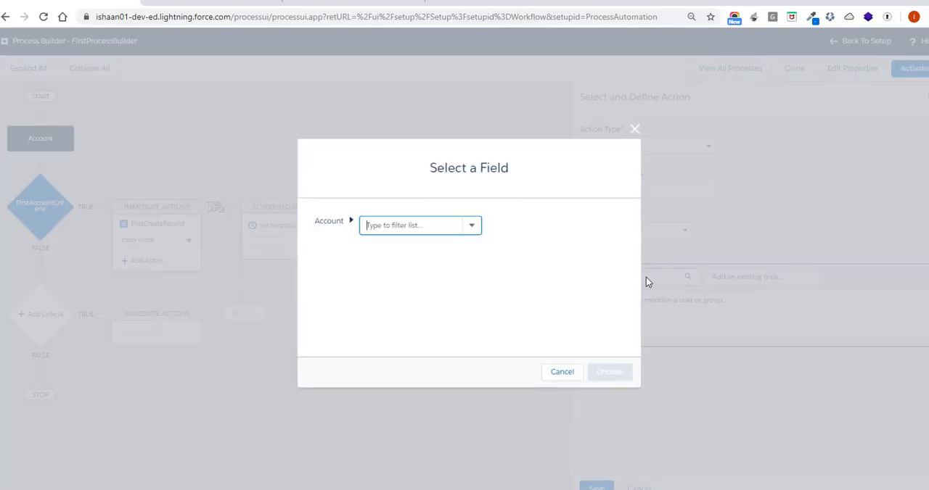
pyautogui.click(471, 229)
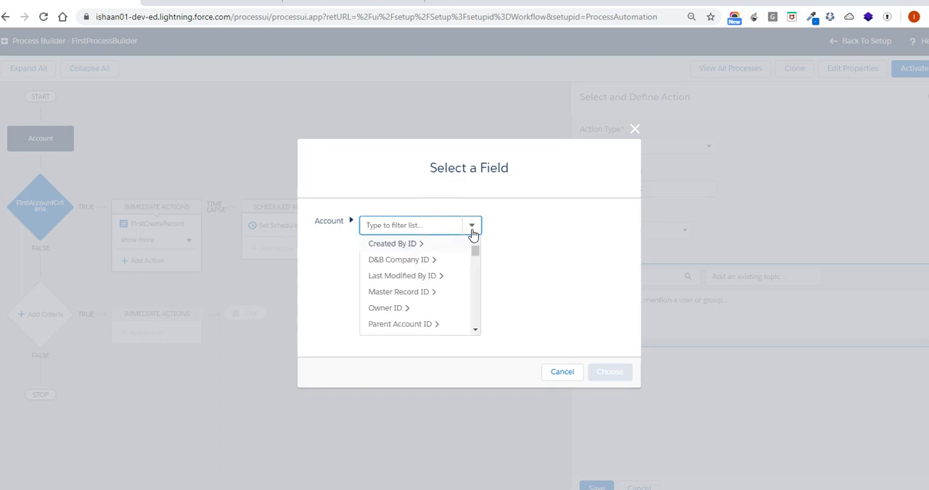
pyautogui.write('name')
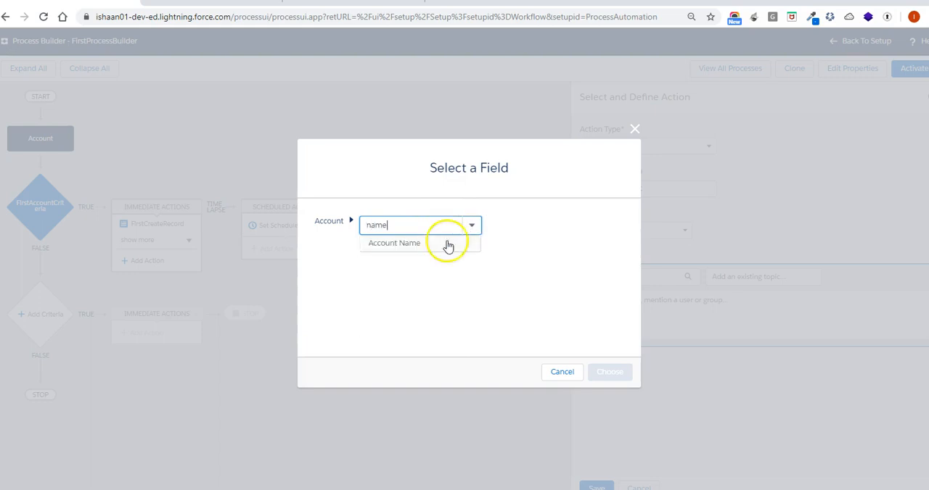
pyautogui.click(407, 245)
pyautogui.click(611, 371)
# Complete the Chatter message as "Hi {![Account].Name}," with "How are you?" on a second line, and save the action
pyautogui.click(589, 303)
pyautogui.write('Hi {![Account].Name')
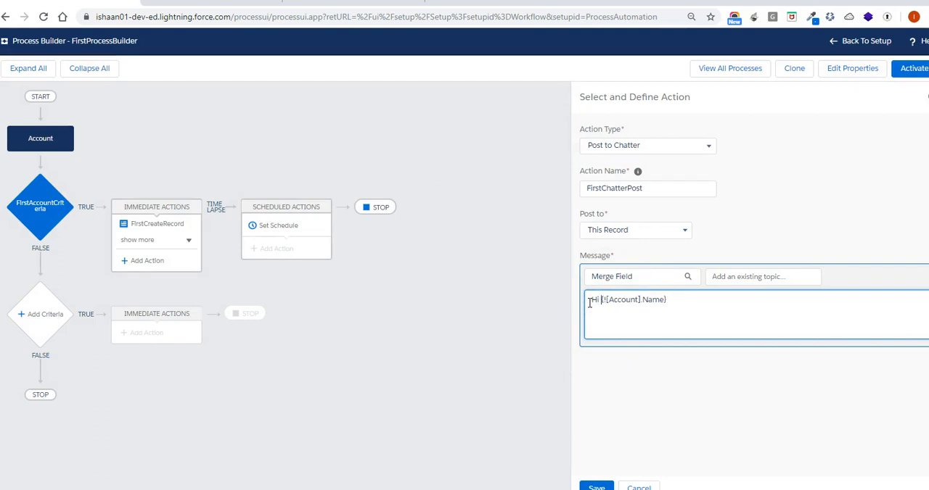
pyautogui.write(',')
pyautogui.press('Return')
pyautogui.write('How are you?')
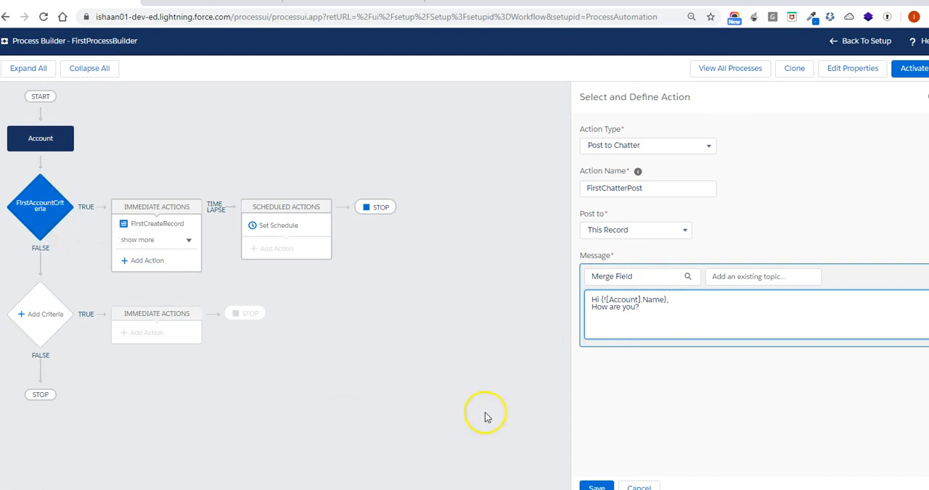
pyautogui.click(599, 483)
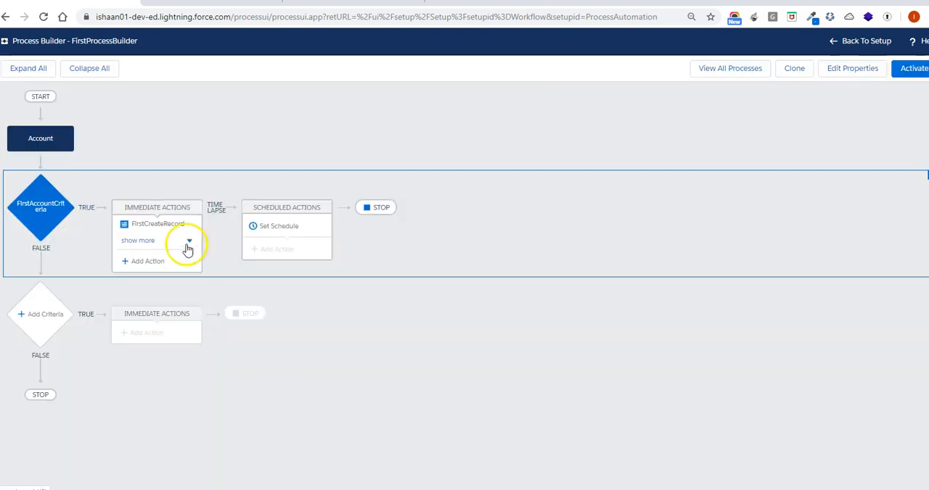
# Expand the first criteria's immediate actions and review the create record, email alert and Chatter post entries
pyautogui.click(188, 245)
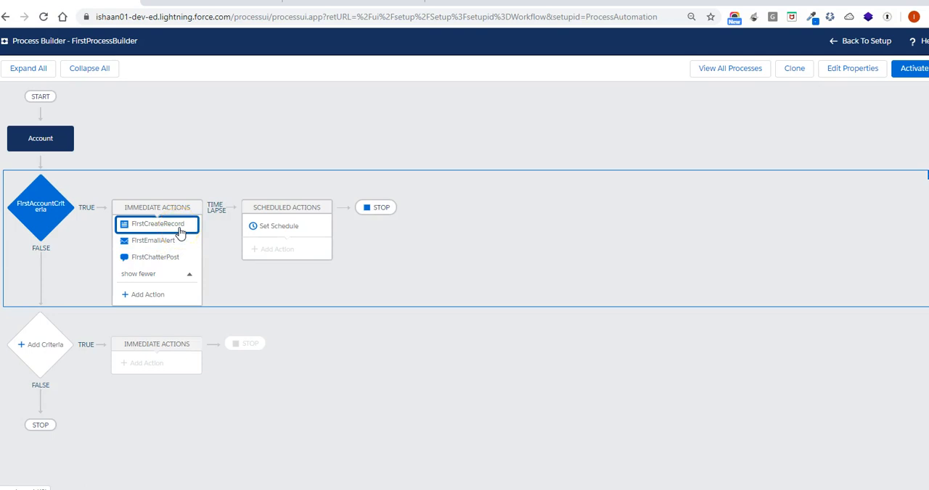
pyautogui.click(181, 244)
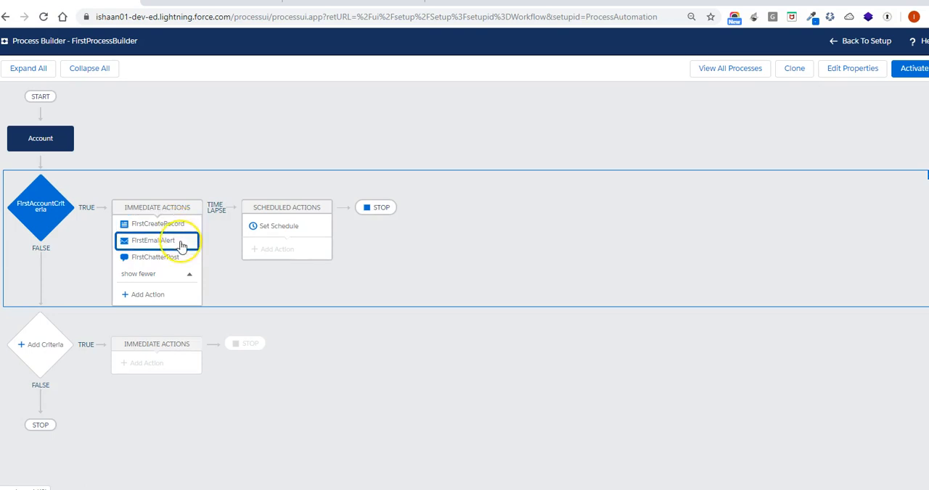
pyautogui.click(182, 260)
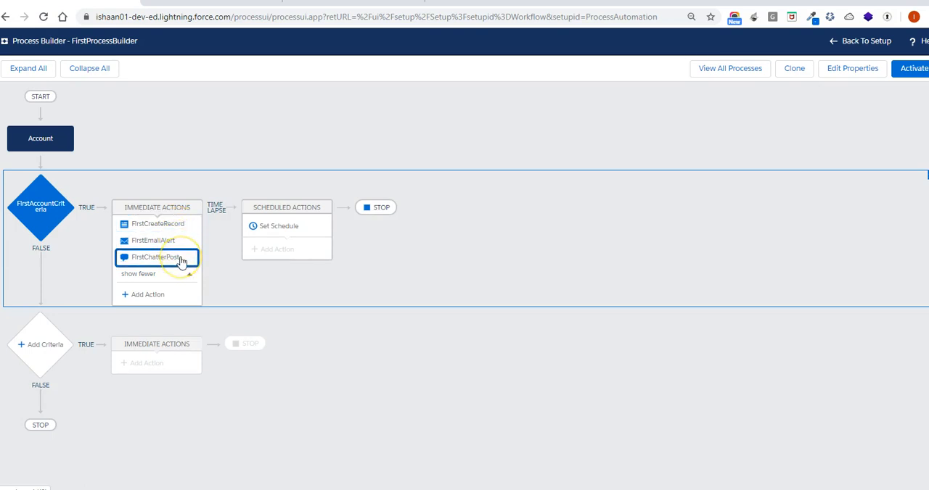
# Add a Quick Actions immediate action named FirstQuickAction under the first criteria
pyautogui.click(165, 294)
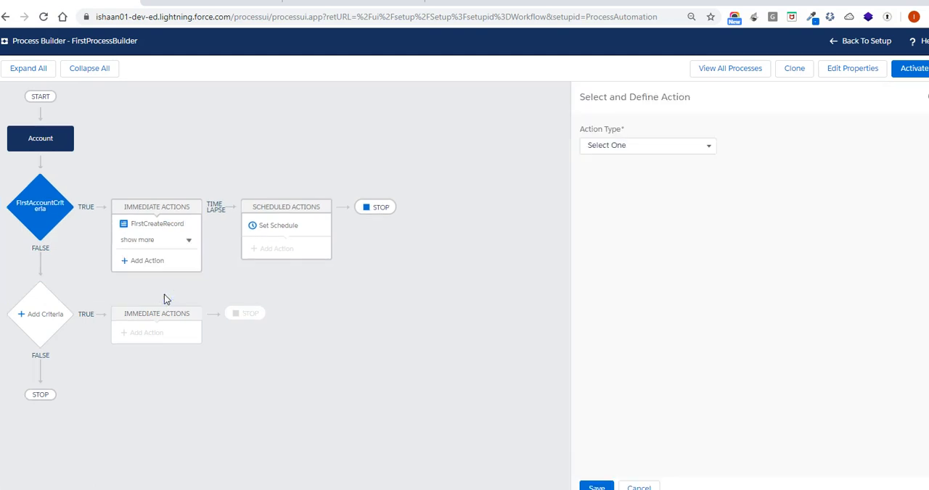
pyautogui.click(646, 146)
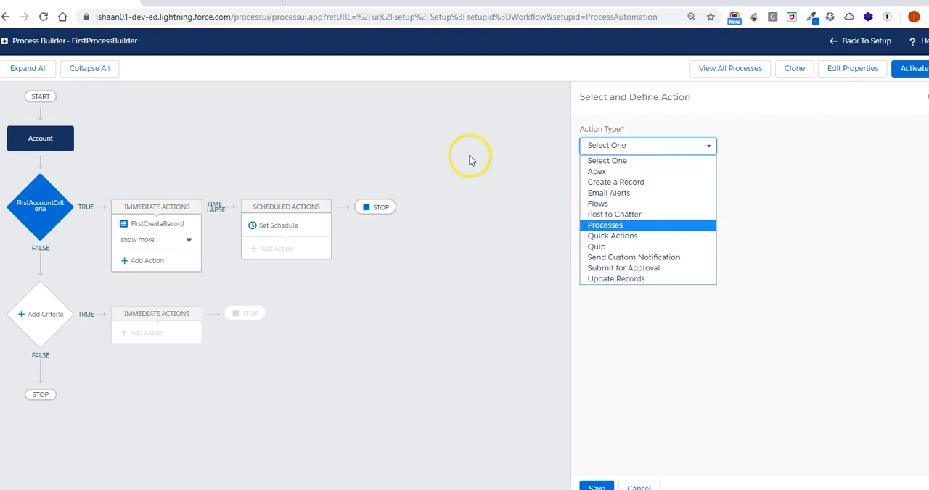
pyautogui.click(617, 237)
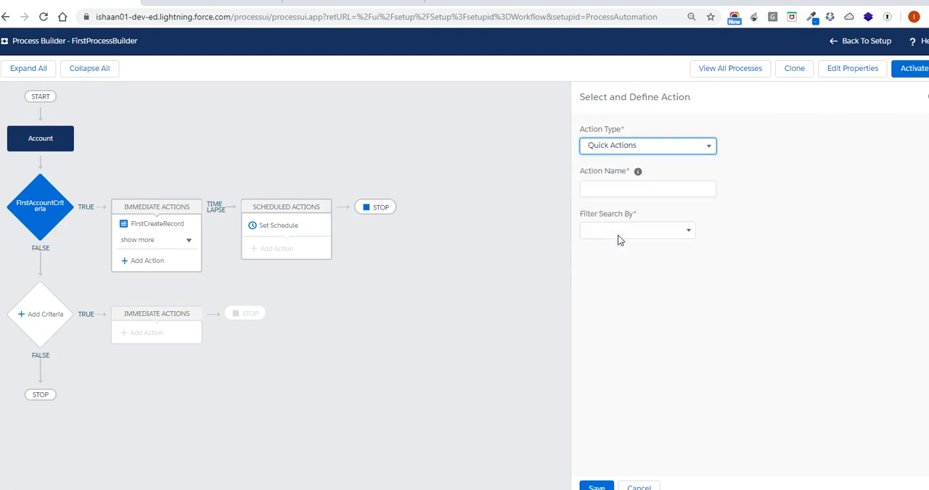
pyautogui.click(628, 193)
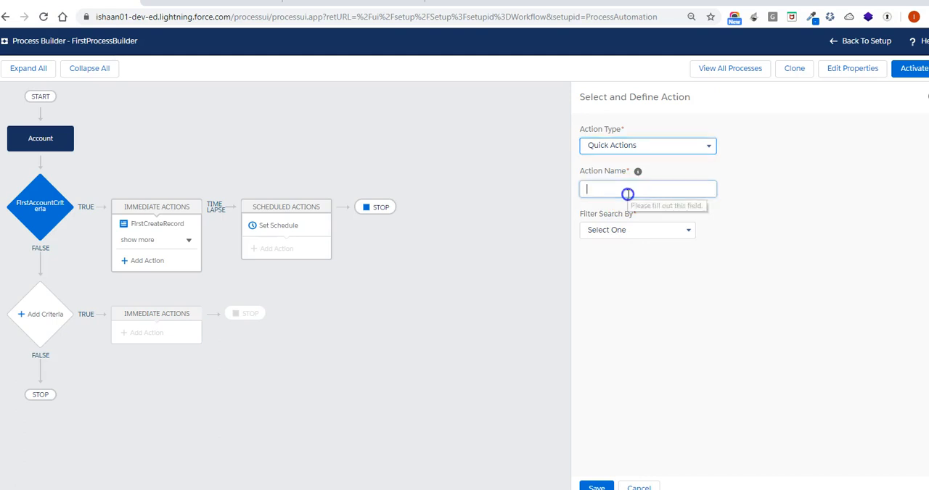
pyautogui.write('First')
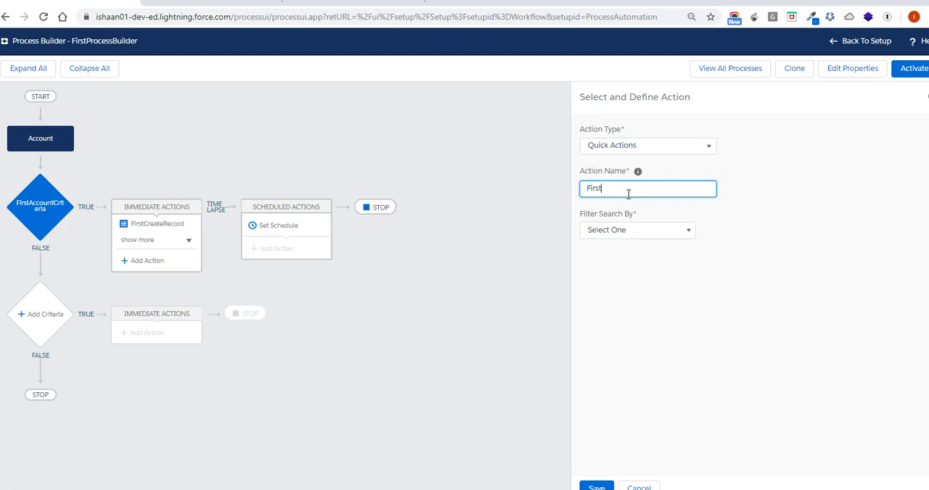
pyautogui.write('QuickAction')
# Point FirstQuickAction to the global Log a Call action LogACall and save it
pyautogui.click(632, 235)
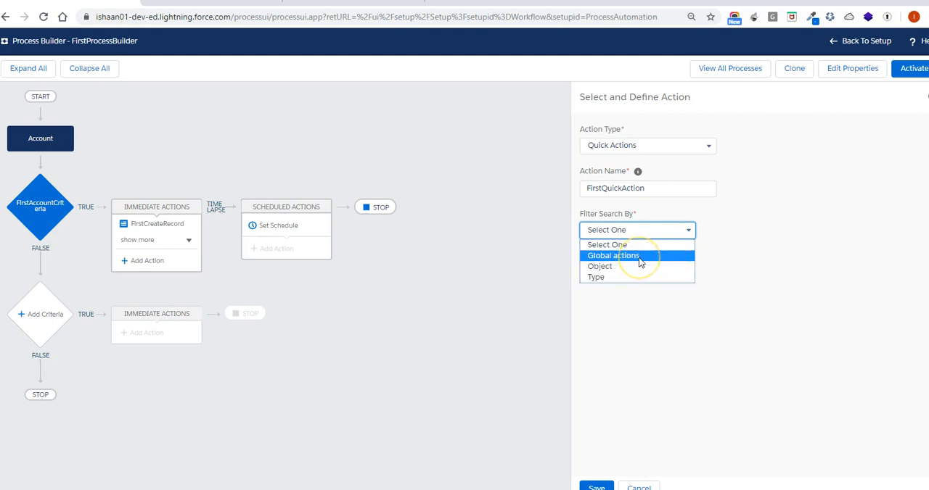
pyautogui.click(640, 259)
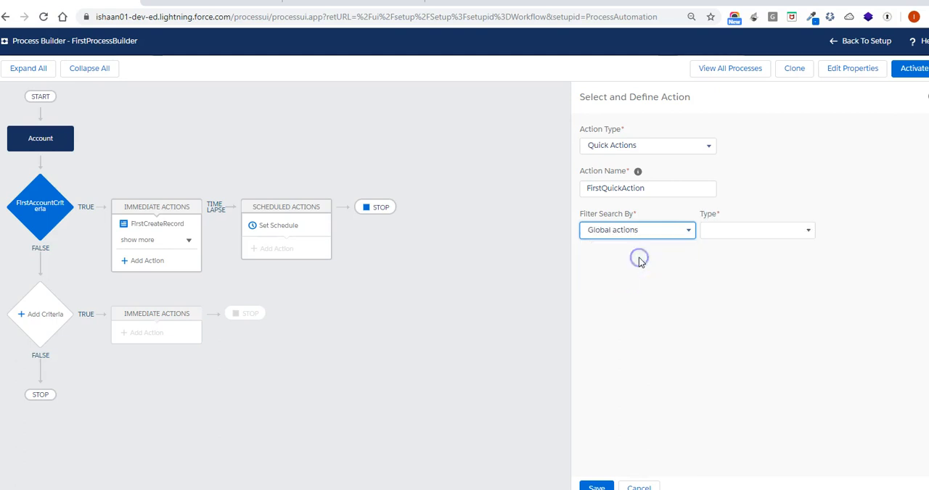
pyautogui.click(798, 230)
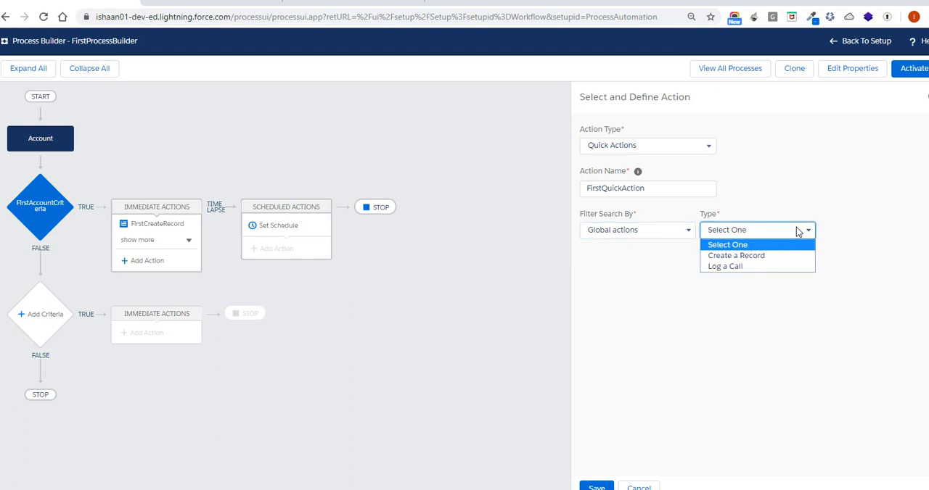
pyautogui.click(761, 268)
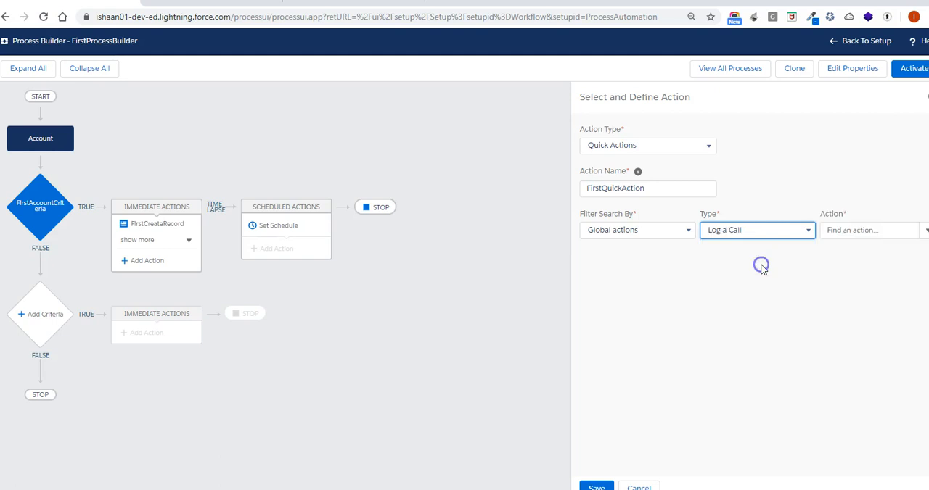
pyautogui.click(925, 232)
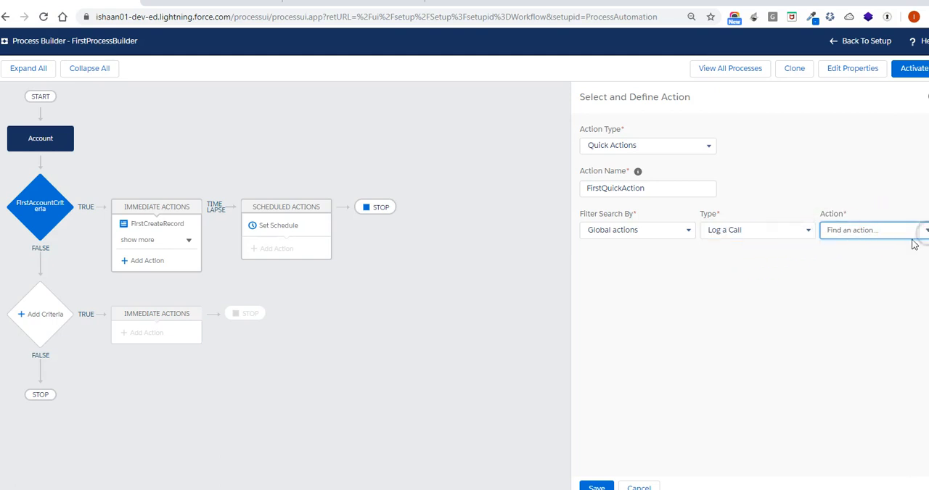
pyautogui.click(842, 249)
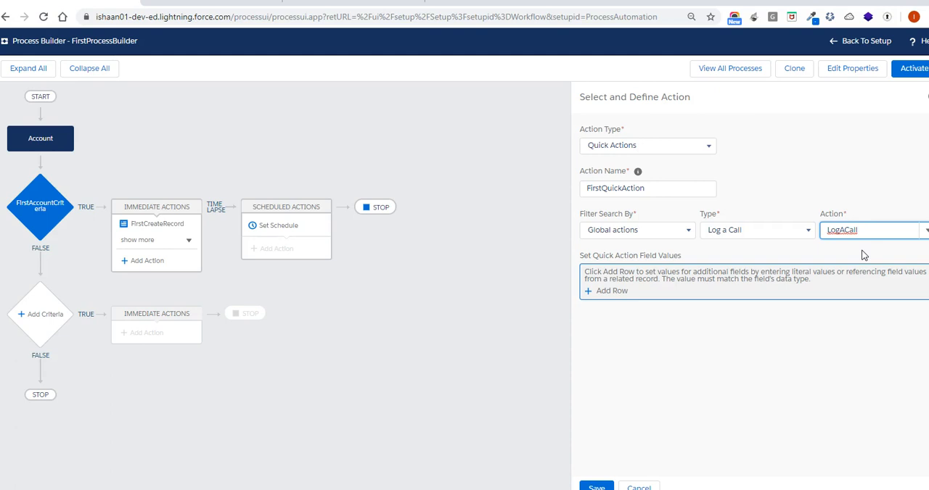
pyautogui.click(596, 486)
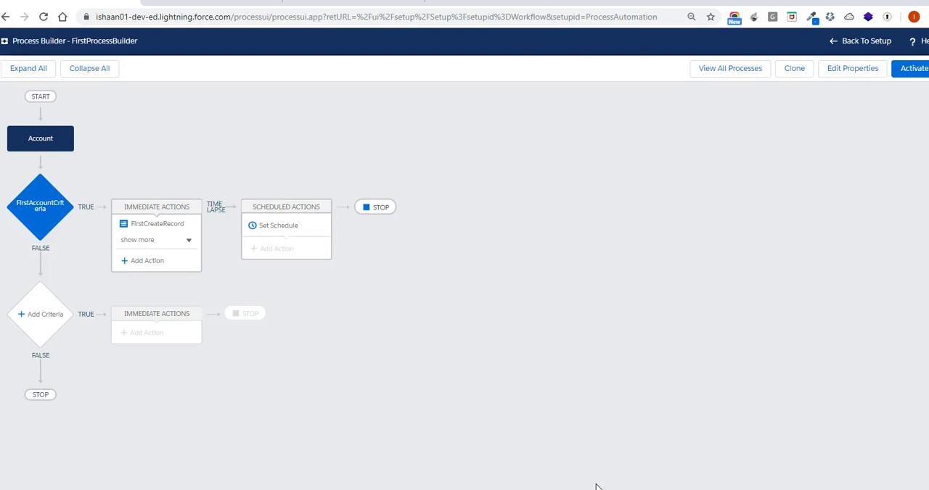
# Add another Quick Actions immediate action under the first criteria, named SeccondQuickAction
pyautogui.click(147, 261)
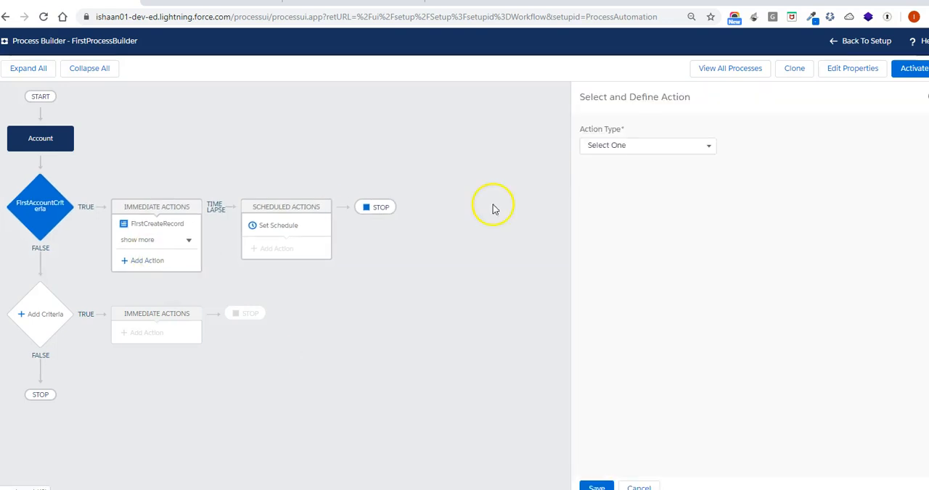
pyautogui.click(655, 143)
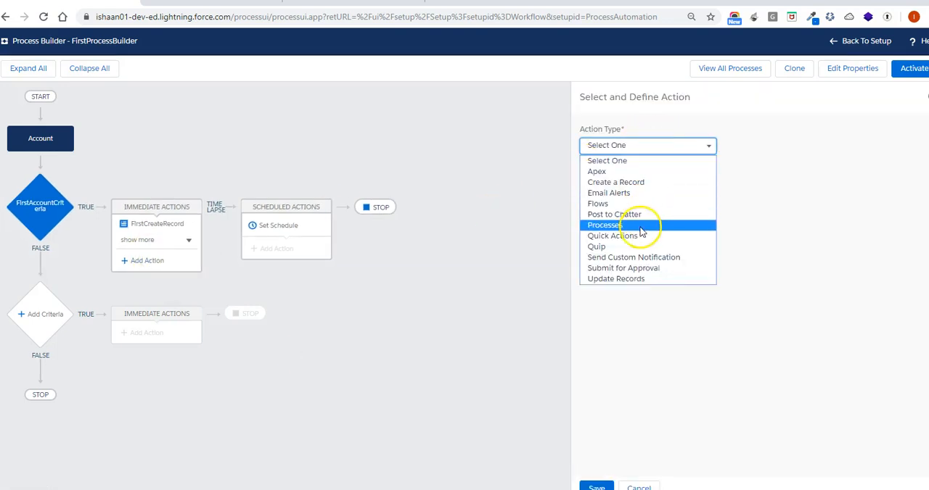
pyautogui.click(639, 235)
pyautogui.click(653, 190)
pyautogui.write('Seccond')
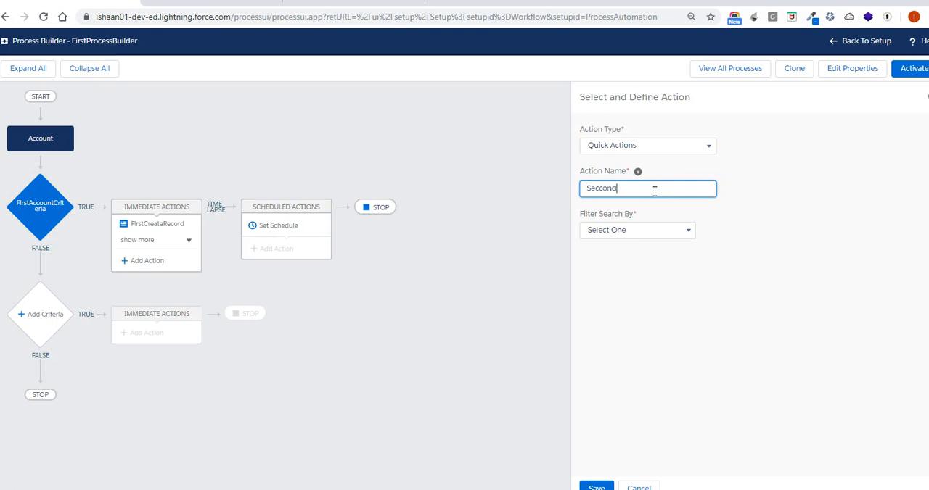
pyautogui.write('QuickAction')
# Filter SeccondQuickAction by global actions of type Create a Record and choose the NewCase action
pyautogui.click(646, 230)
pyautogui.click(638, 256)
pyautogui.click(792, 231)
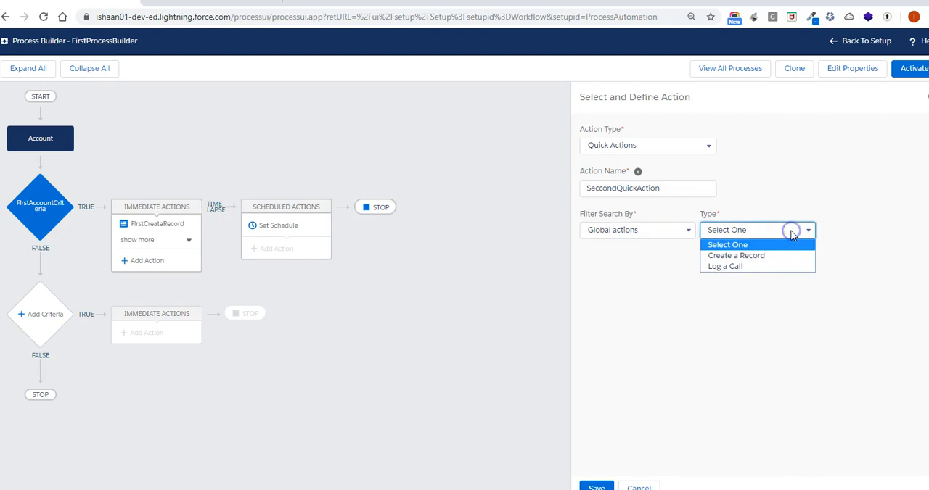
pyautogui.click(779, 257)
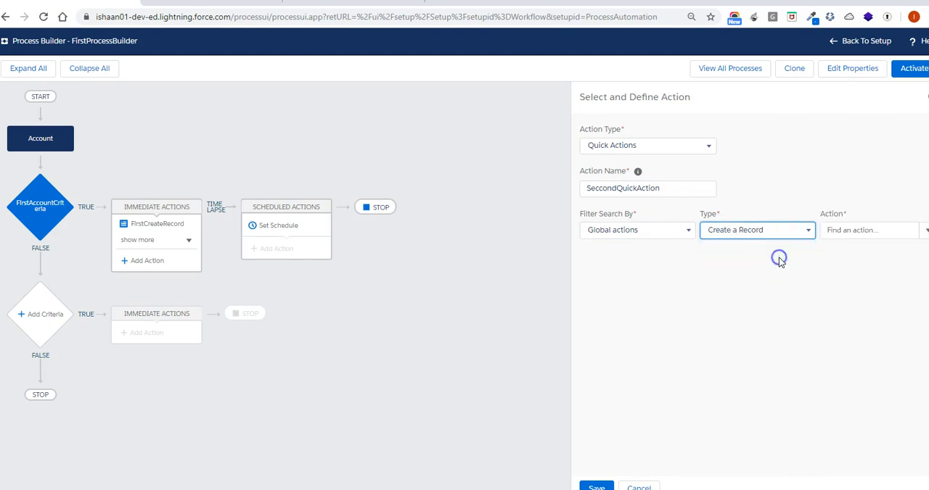
pyautogui.click(924, 231)
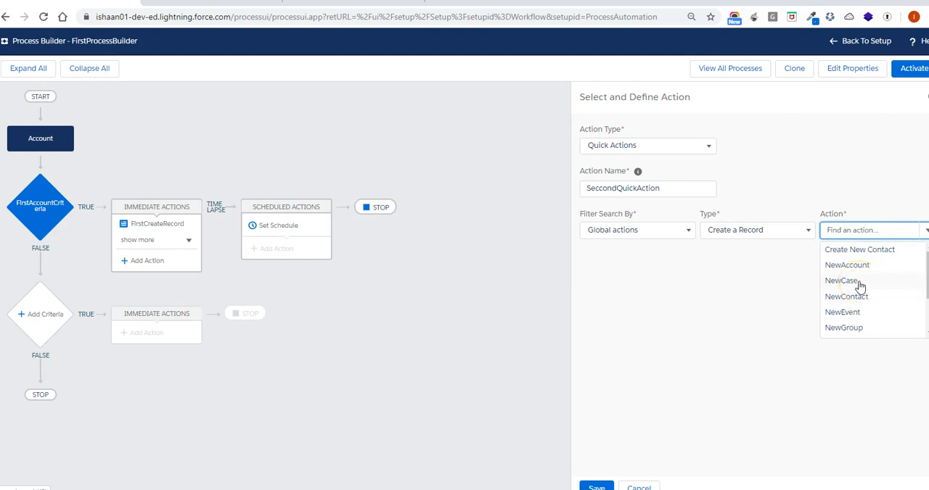
pyautogui.click(842, 281)
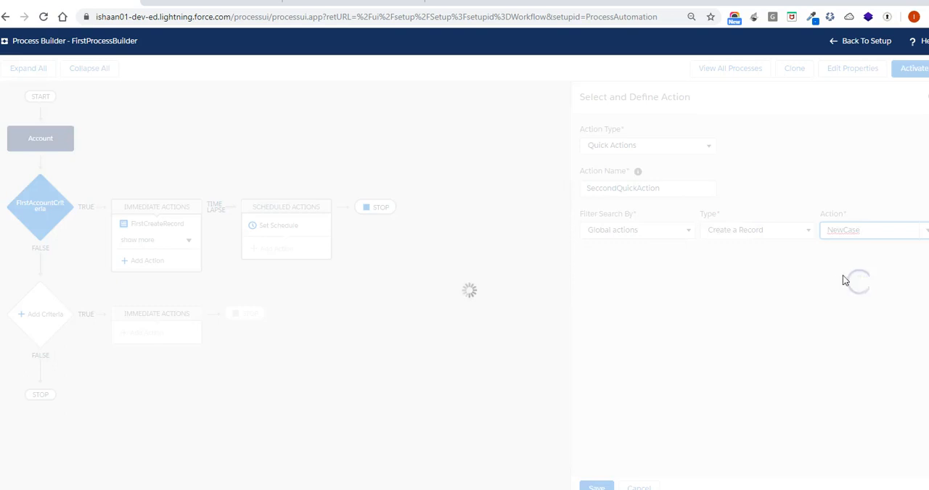
# Set the new case's Status field to the picklist value Escalated
pyautogui.click(620, 292)
pyautogui.click(641, 289)
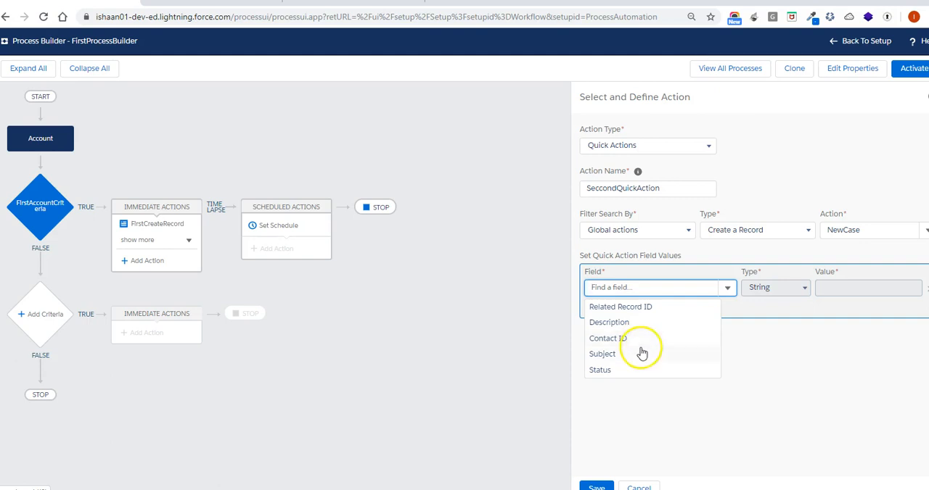
pyautogui.click(637, 371)
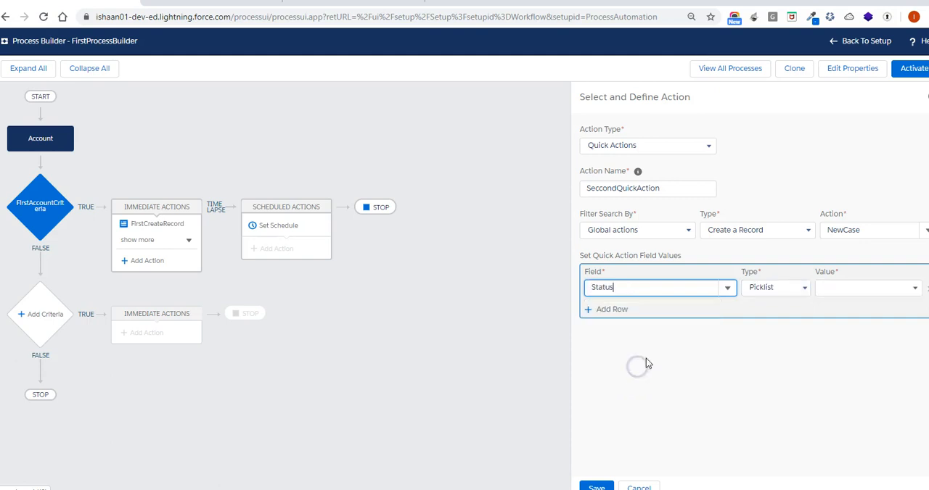
pyautogui.click(862, 300)
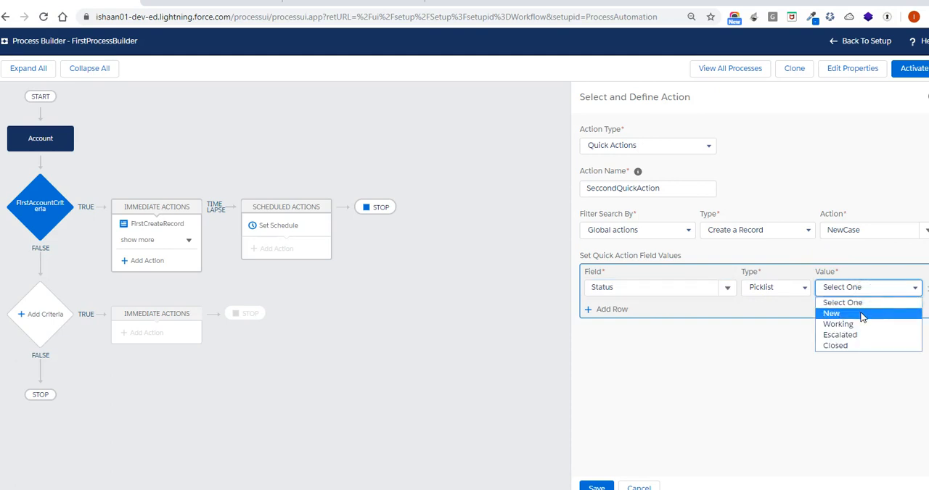
pyautogui.click(862, 335)
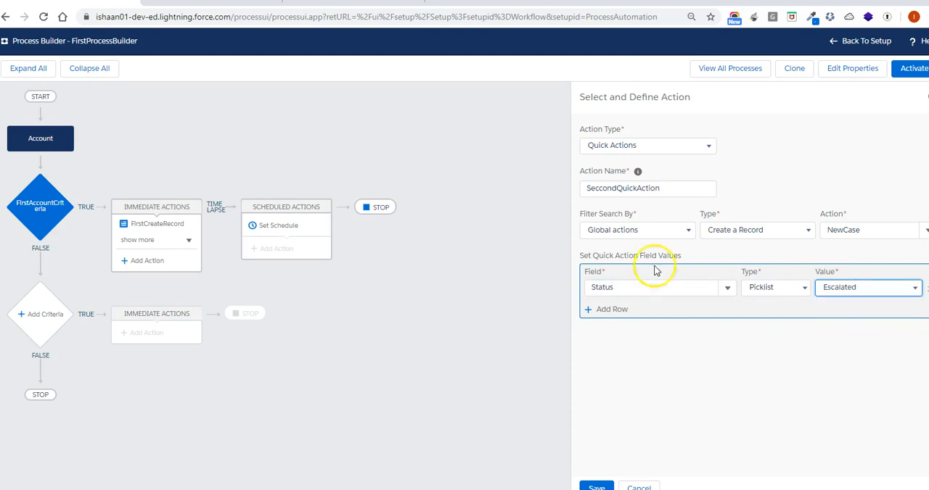
# Add a Subject field row with the string "Created through Process Builder" and save the quick action
pyautogui.click(608, 310)
pyautogui.click(636, 309)
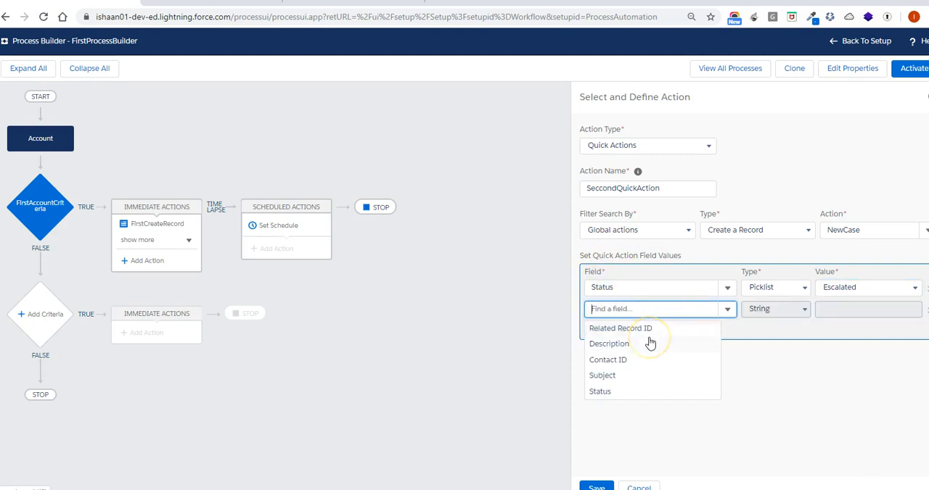
pyautogui.click(627, 375)
pyautogui.click(839, 309)
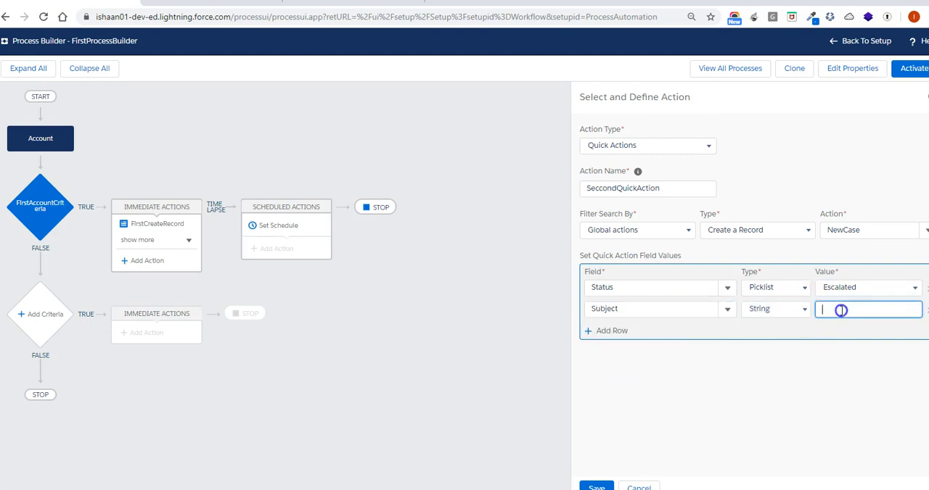
pyautogui.write('Create')
pyautogui.write('d through Proce')
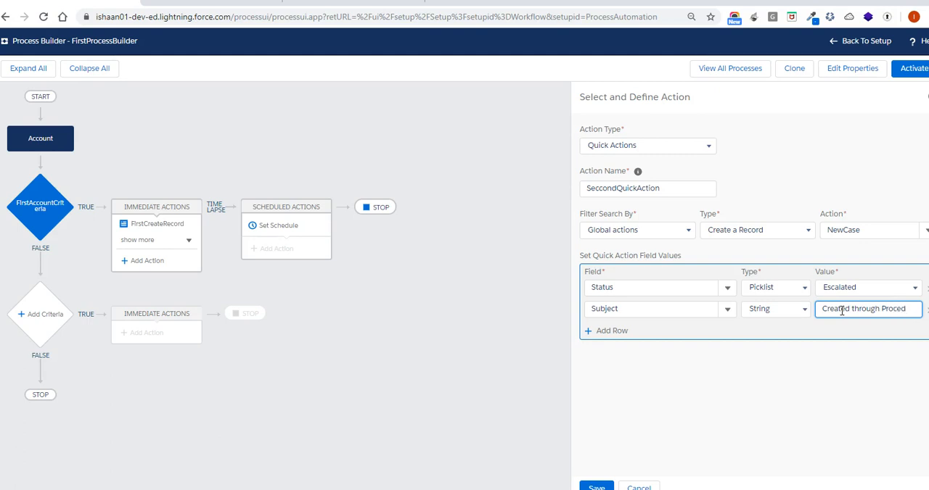
pyautogui.write('ss Builder')
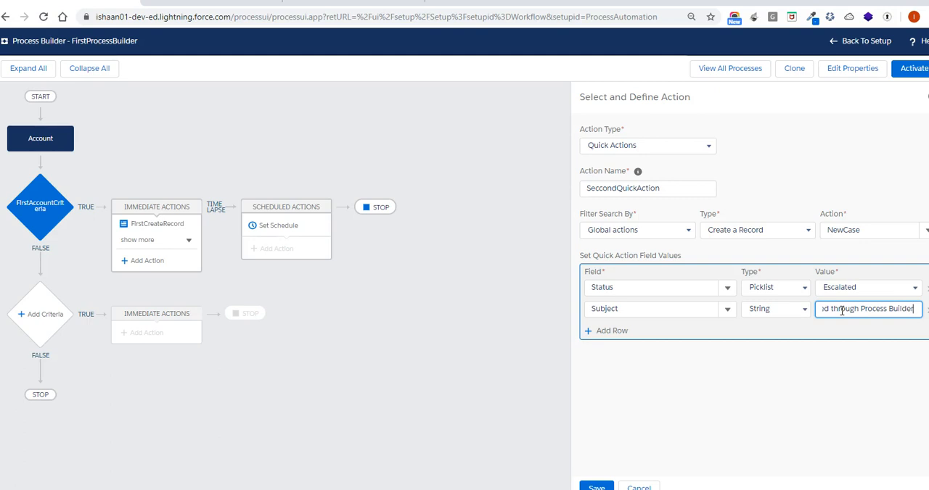
pyautogui.click(596, 486)
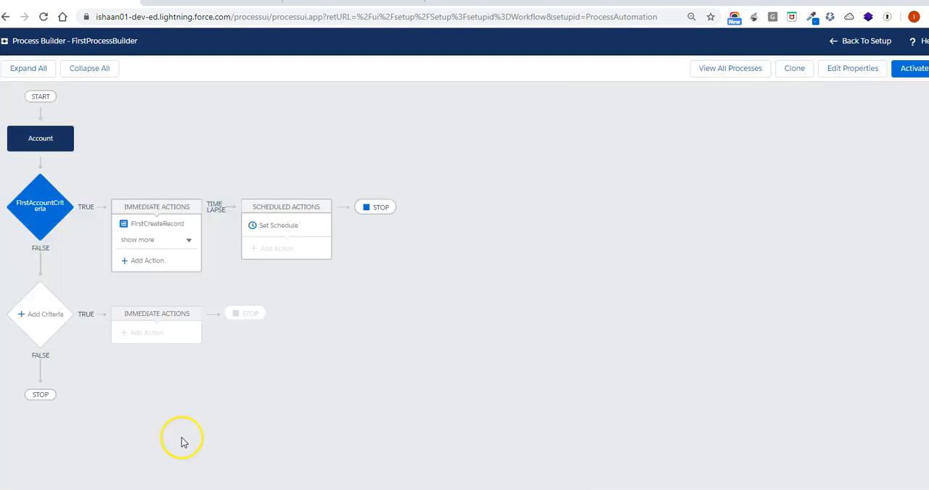
# Expand the first criteria's immediate actions and start a new action of type Send Custom Notification
pyautogui.click(178, 241)
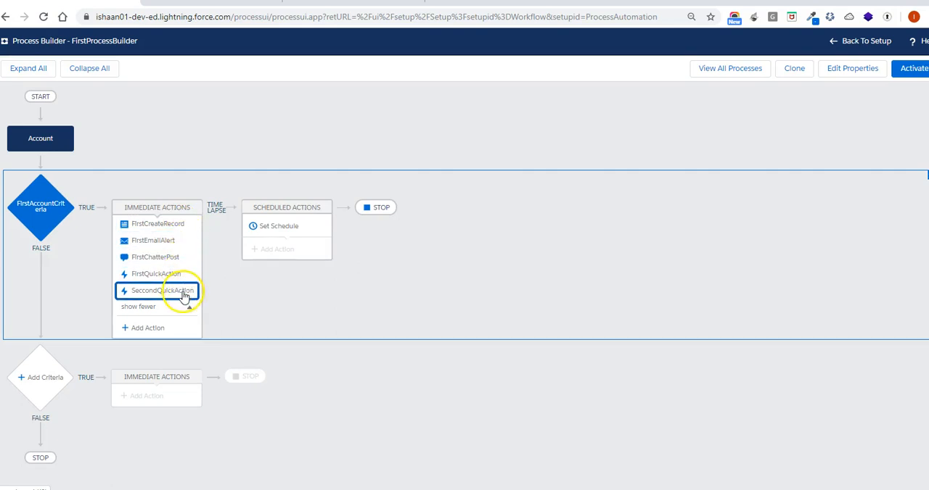
pyautogui.click(158, 327)
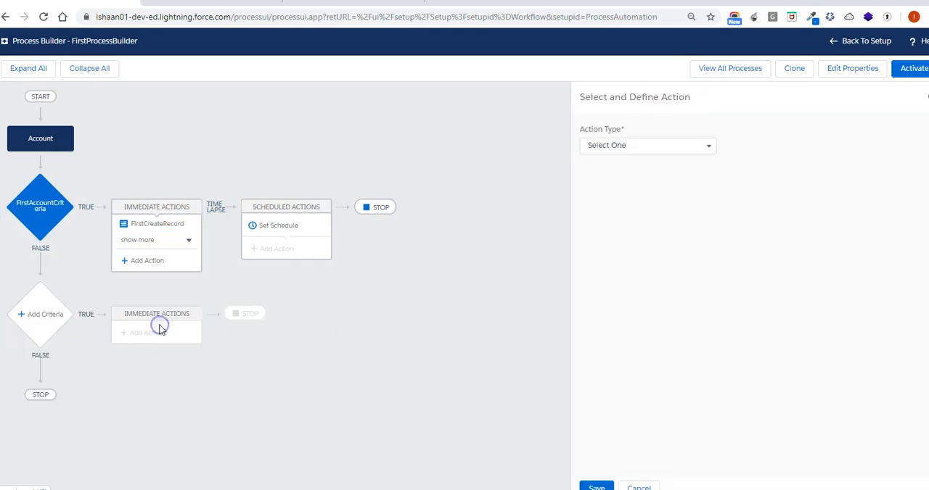
pyautogui.click(674, 149)
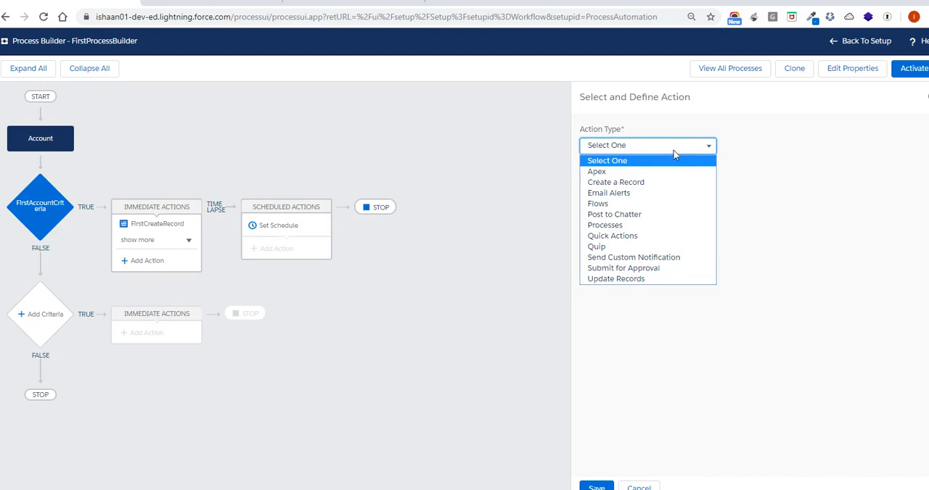
pyautogui.click(649, 257)
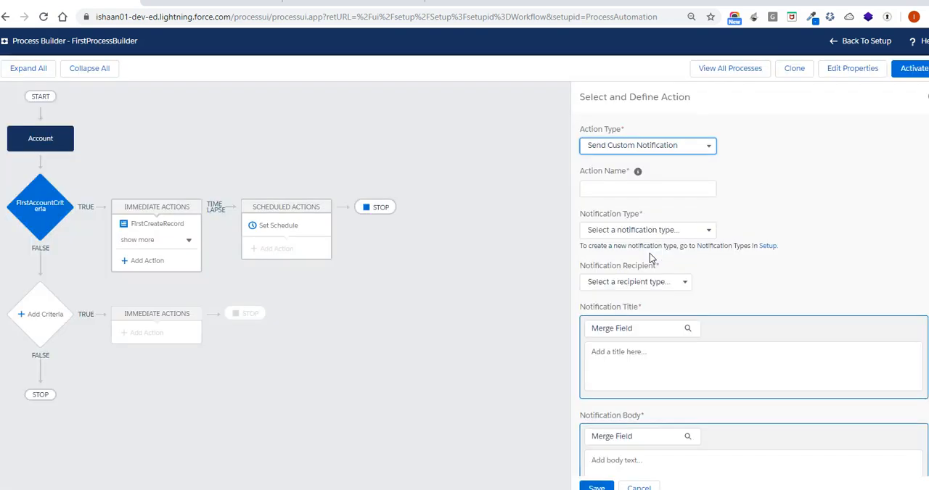
# Check the notification type choices and open the Notification Types setup page from the action form
pyautogui.click(767, 235)
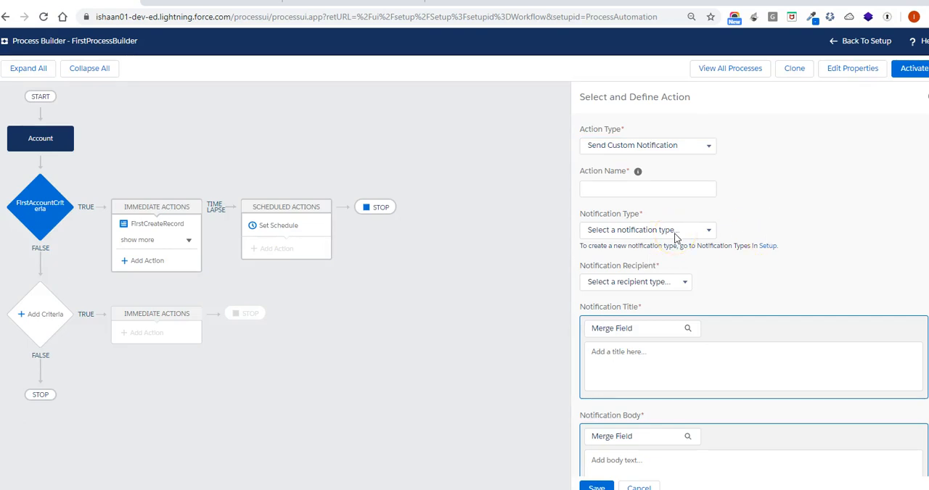
pyautogui.click(675, 231)
pyautogui.click(742, 228)
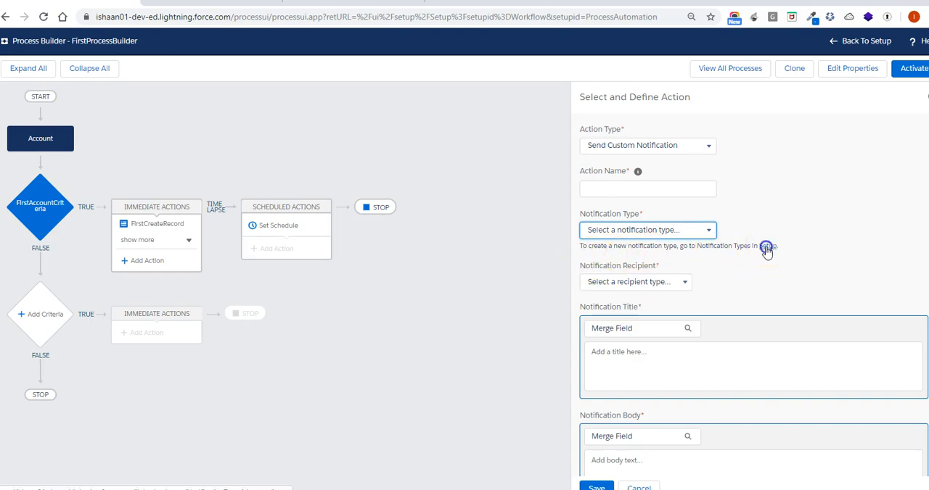
pyautogui.click(767, 246)
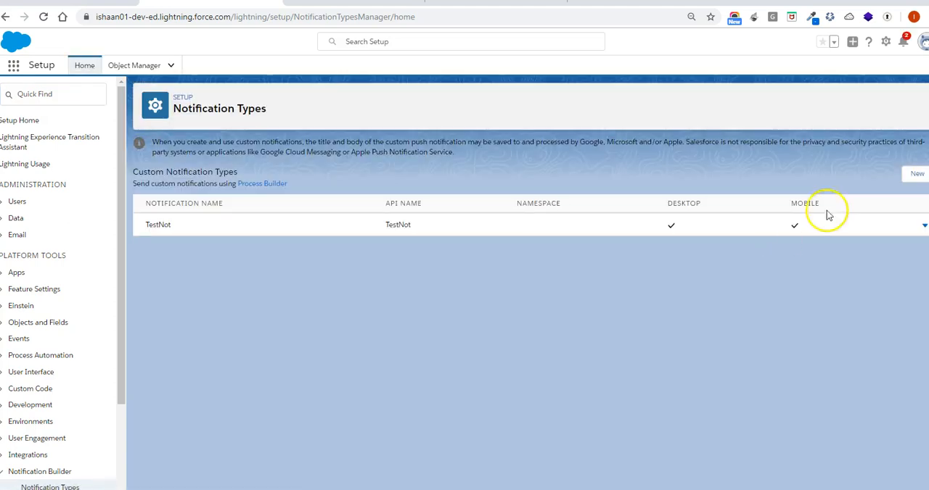
# Create a custom notification type named First Notification Type, API name First_Notification_Type, supporting the Desktop and Mobile channels
pyautogui.click(916, 176)
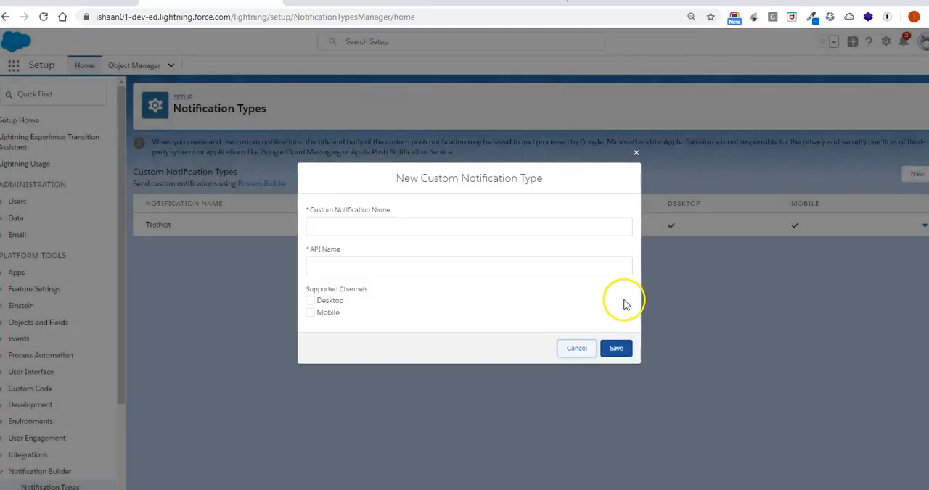
pyautogui.click(454, 229)
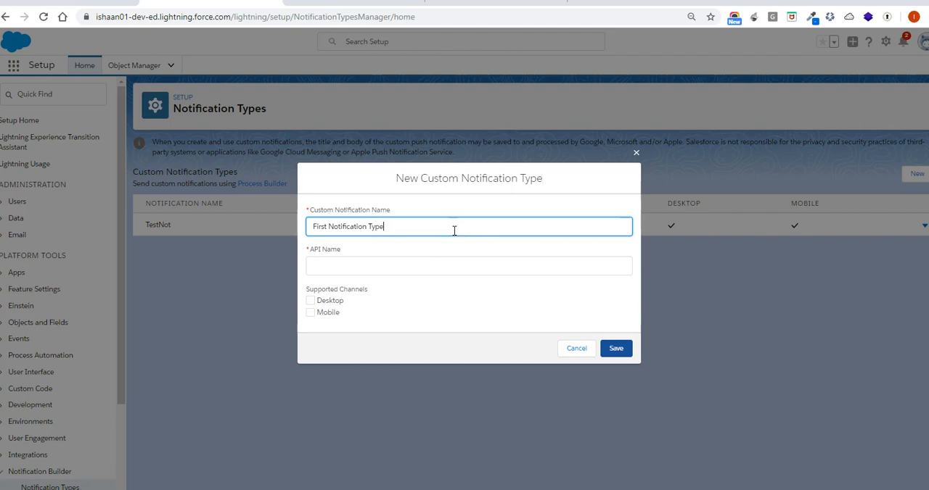
pyautogui.press('Tab')
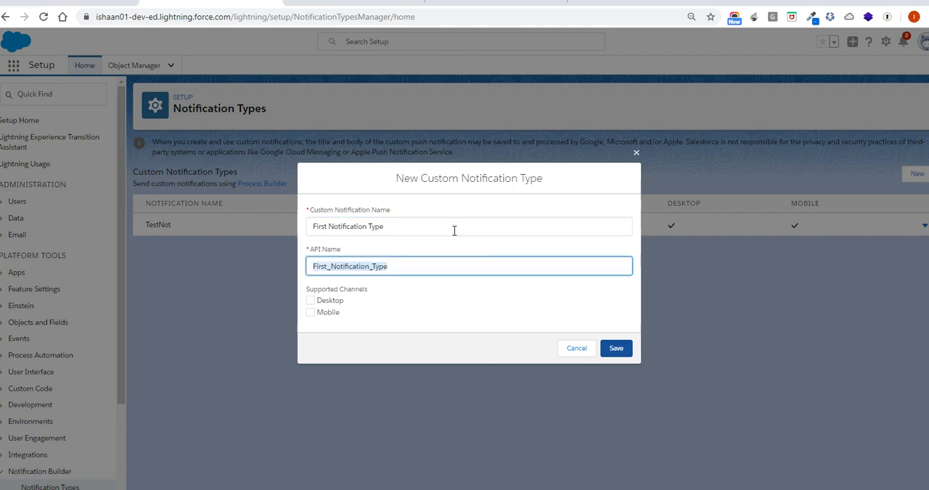
pyautogui.click(312, 301)
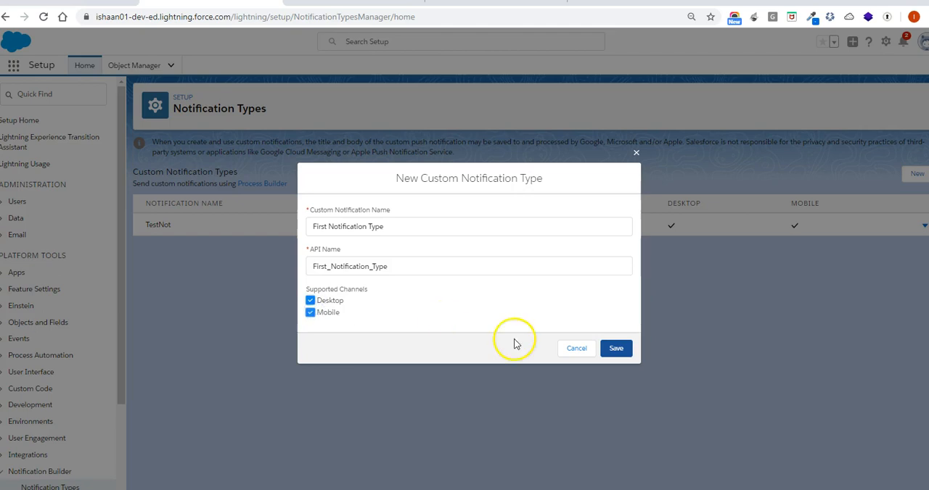
pyautogui.click(615, 349)
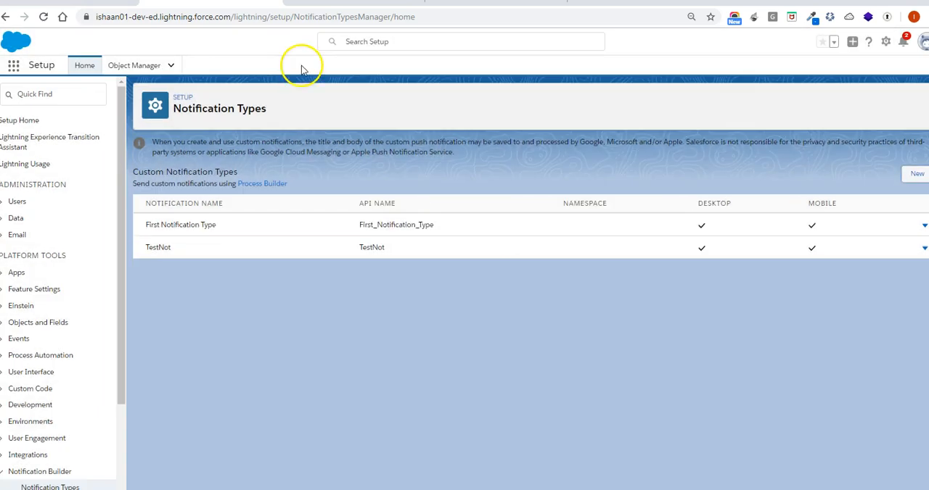
# Return to the process, check the notification type choices and cancel the unsaved custom notification action
pyautogui.click(103, 2)
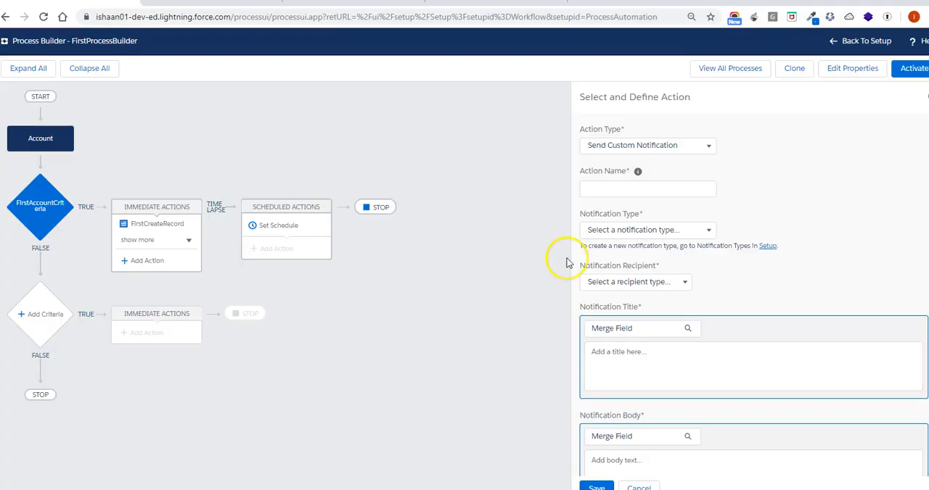
pyautogui.click(646, 230)
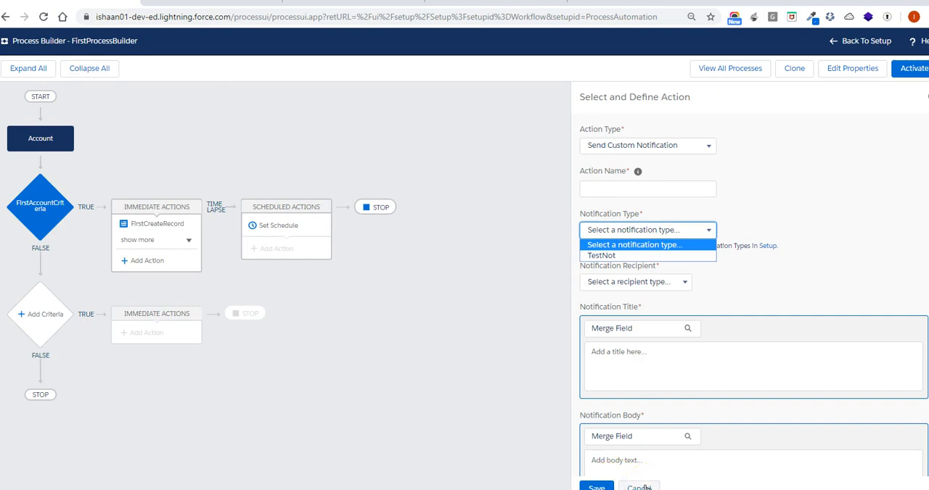
pyautogui.click(621, 190)
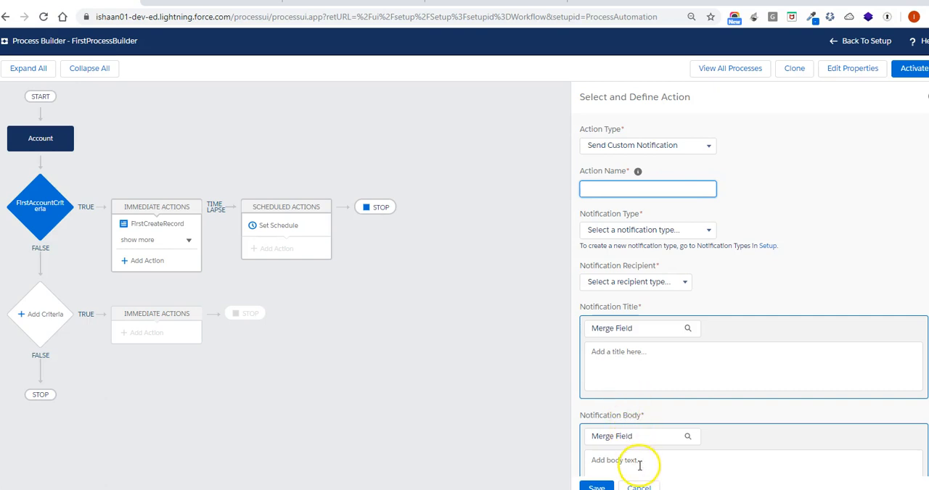
pyautogui.click(638, 488)
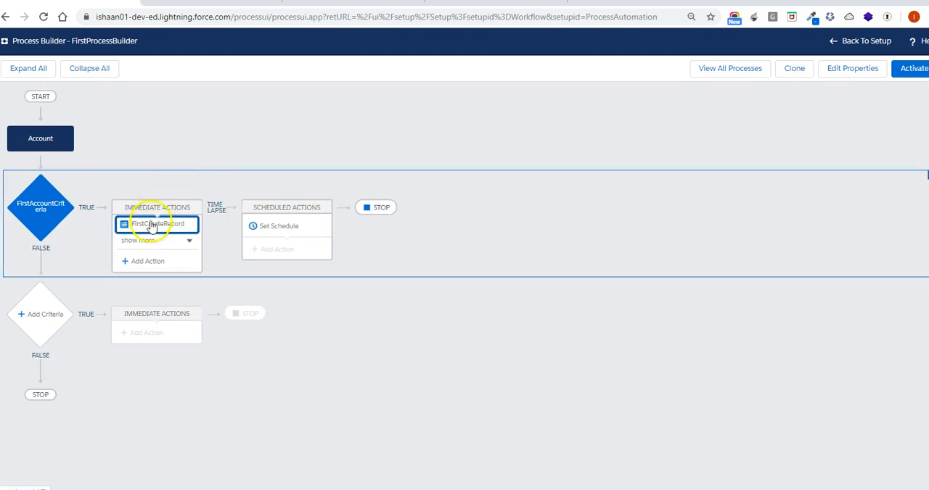
# Reload Process Builder and reopen the FirstProcessBuilder process from the process list
pyautogui.click(45, 16)
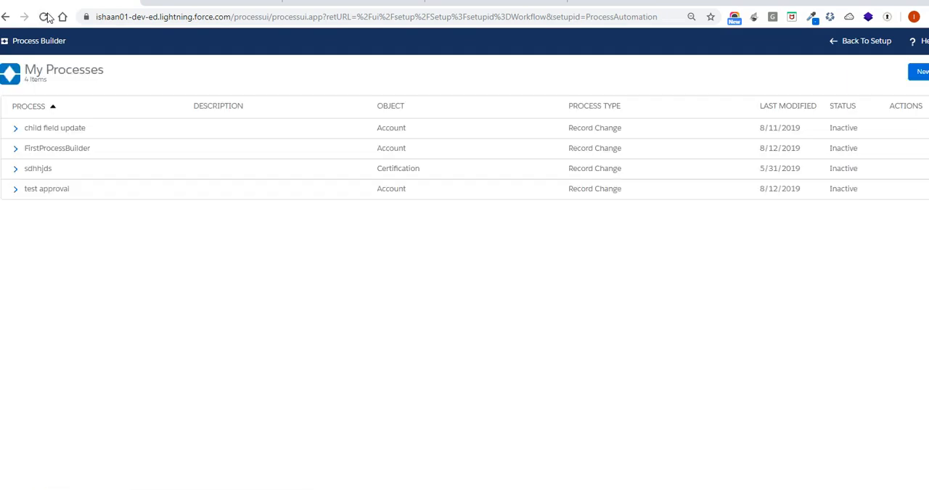
pyautogui.click(15, 127)
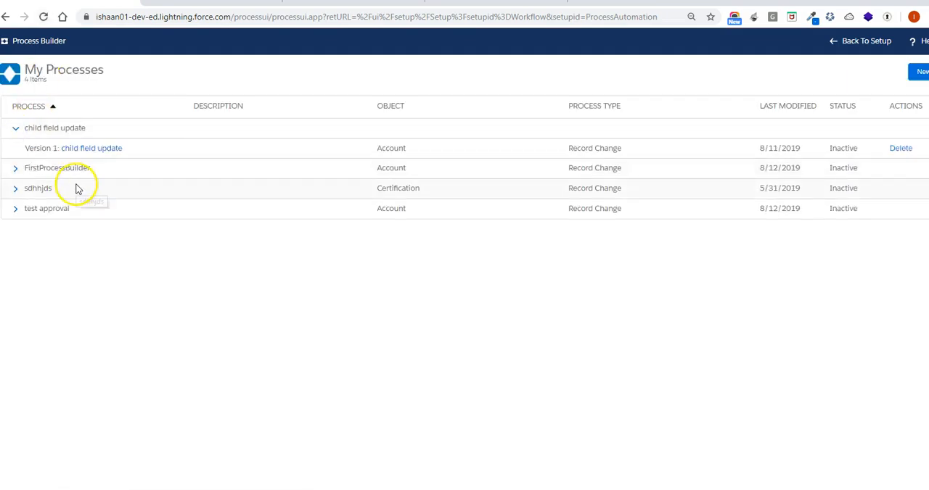
pyautogui.click(16, 170)
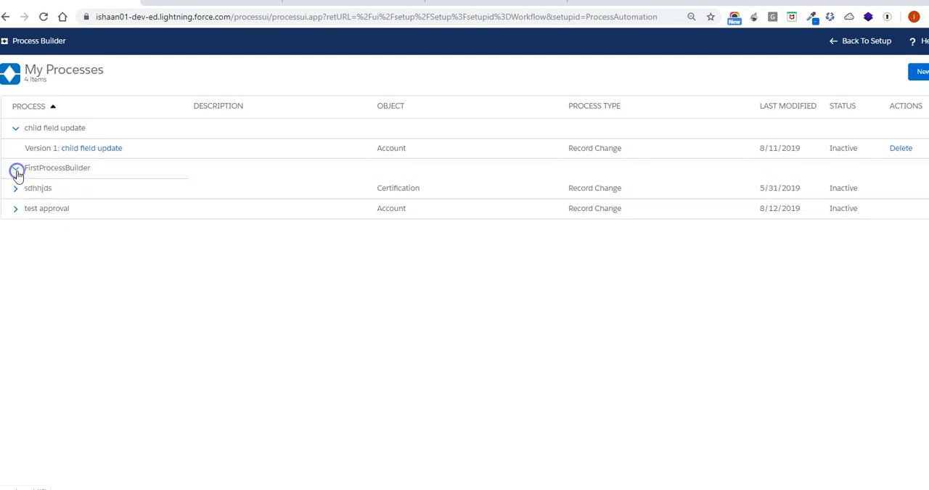
pyautogui.click(80, 189)
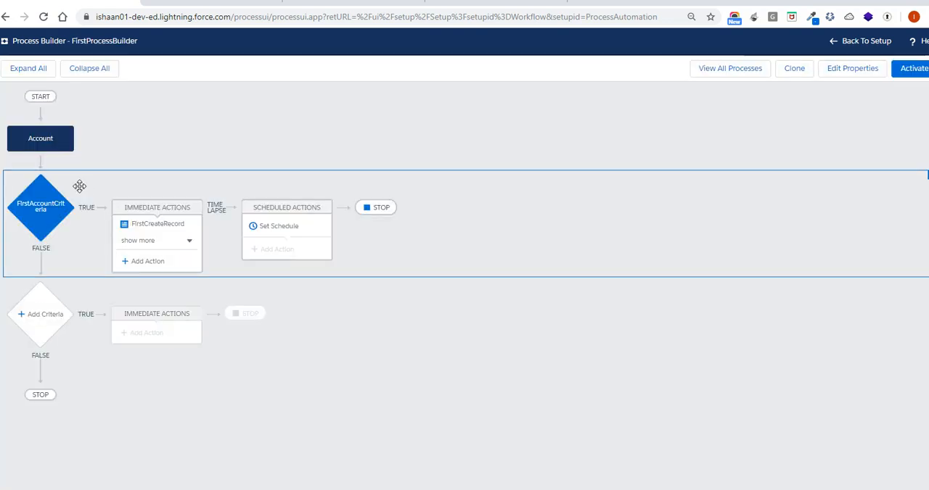
# Add an immediate action of type Send Custom Notification to the first account criteria
pyautogui.click(184, 244)
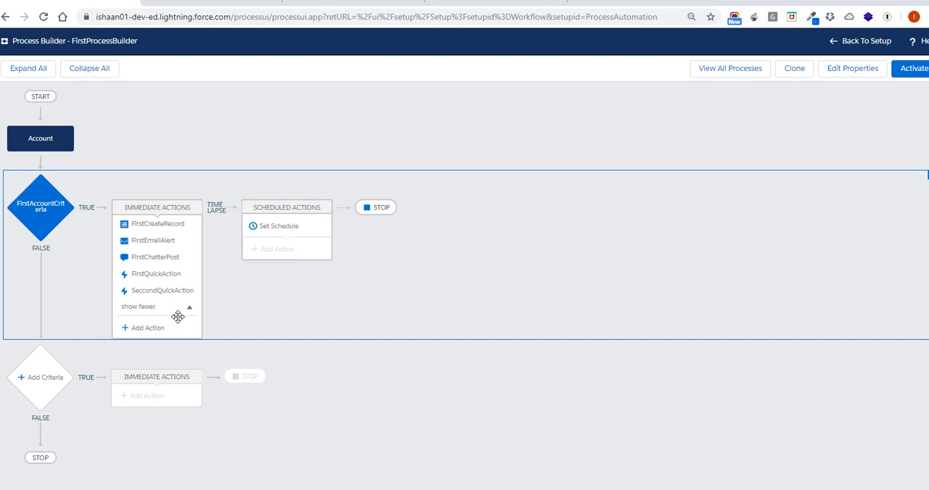
pyautogui.click(151, 328)
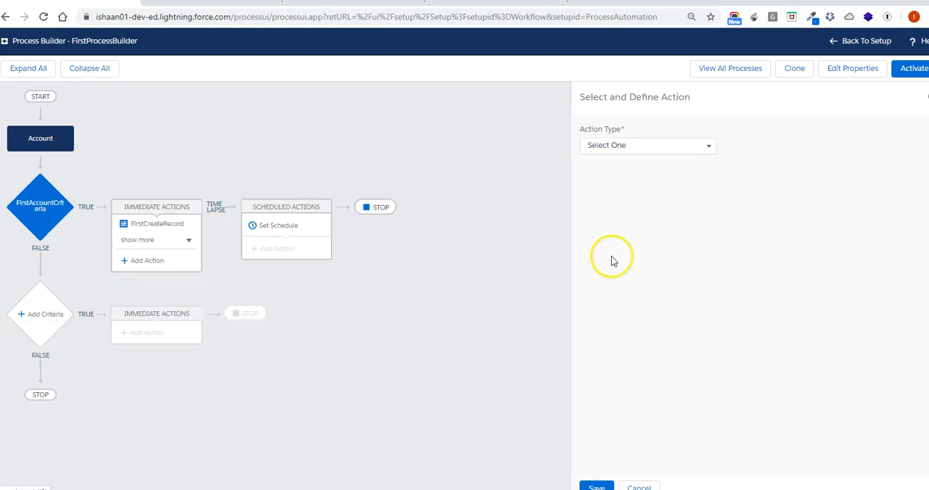
pyautogui.click(655, 148)
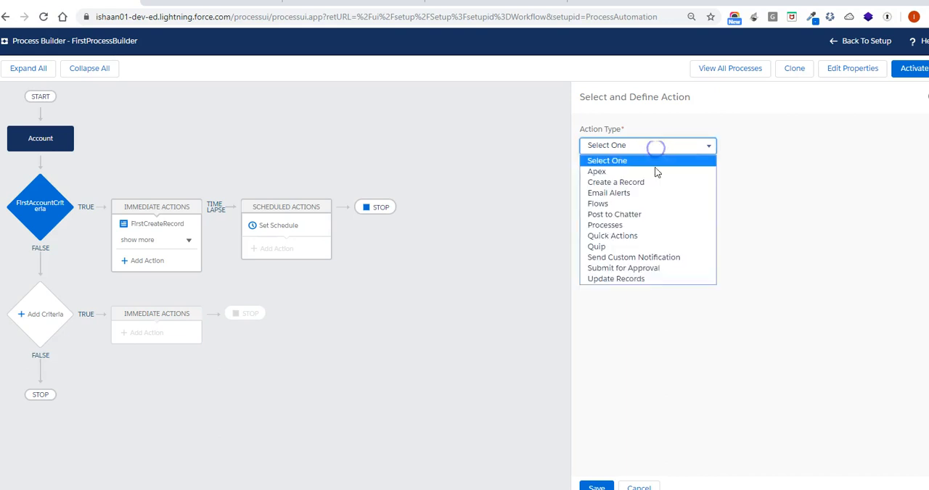
pyautogui.click(652, 260)
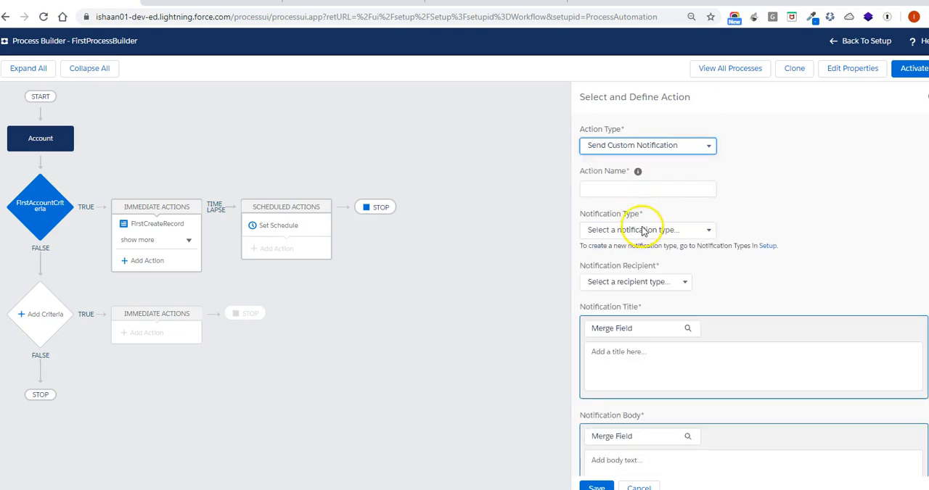
# Name the action First CustomNotification and set its notification type to First Notification Type
pyautogui.click(641, 189)
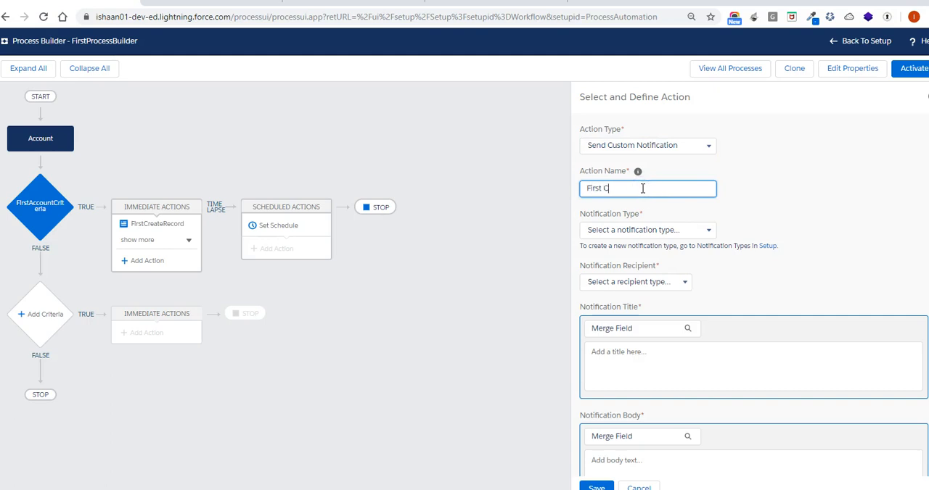
pyautogui.write('First CustomNotification')
pyautogui.press('Tab')
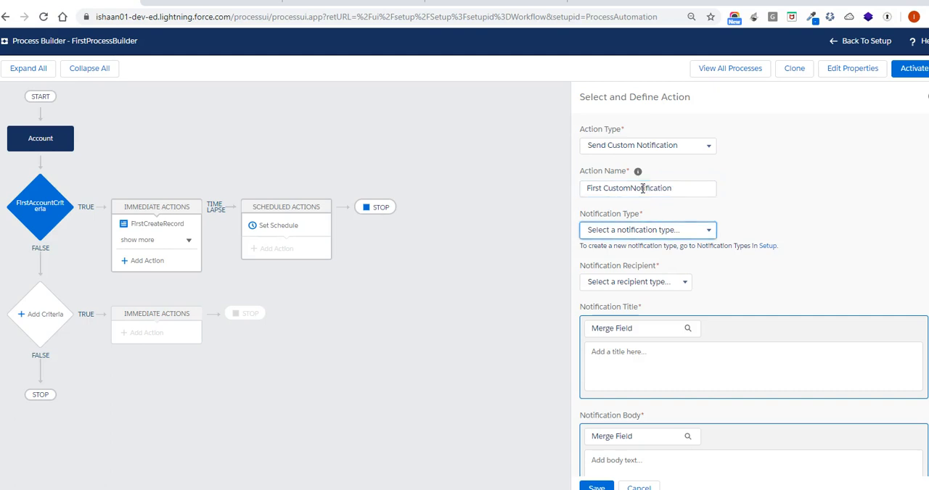
pyautogui.click(667, 229)
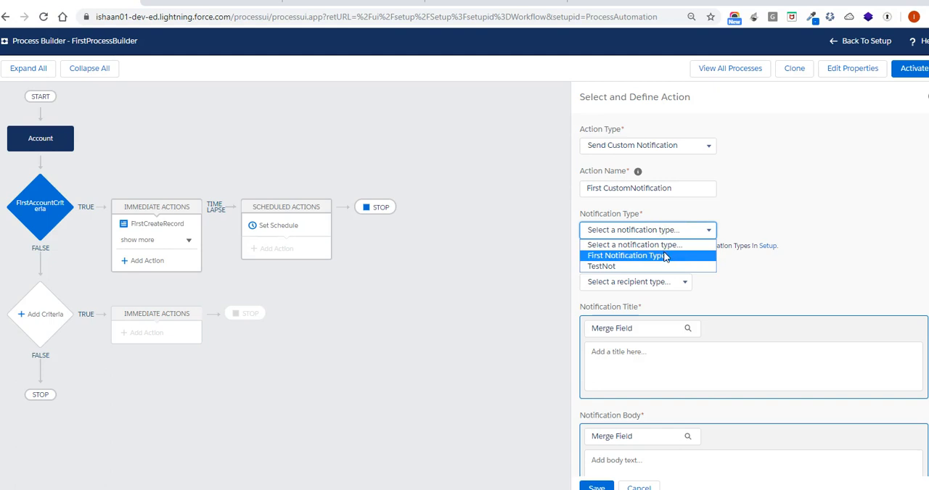
pyautogui.click(664, 256)
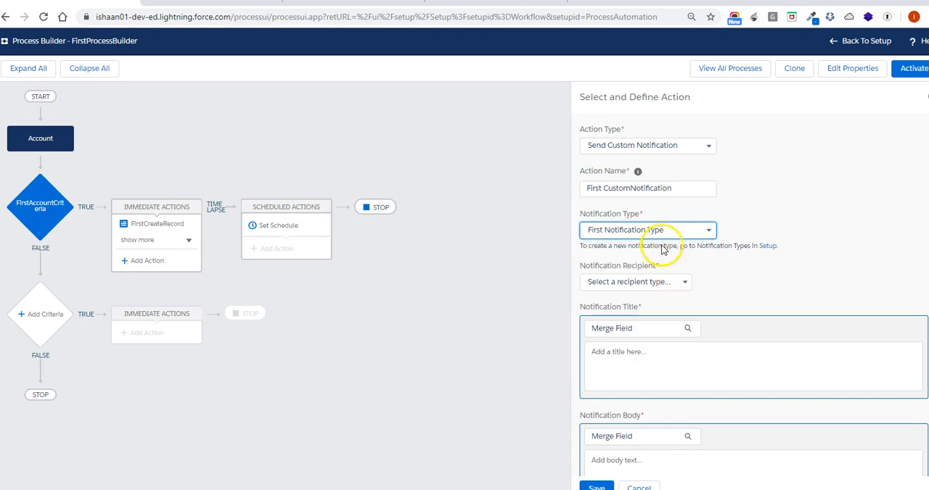
# Set the notification recipient to a User and choose Current User
pyautogui.click(668, 281)
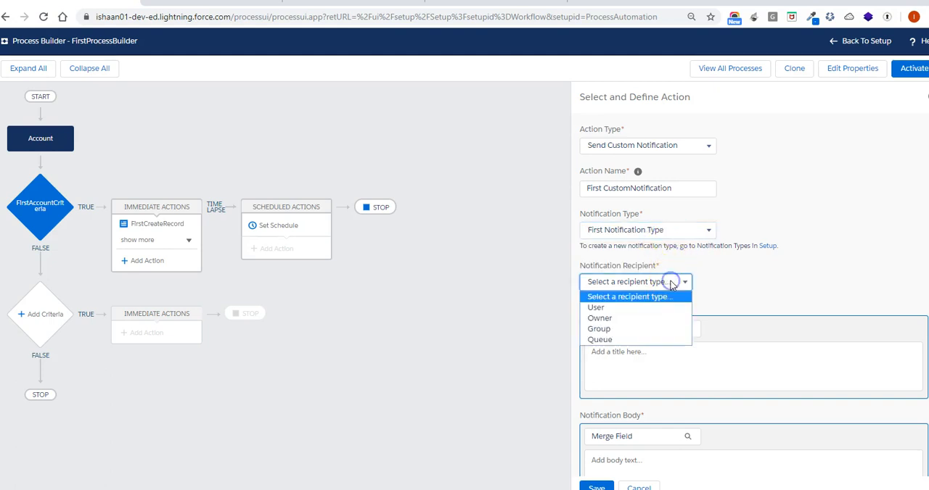
pyautogui.click(653, 308)
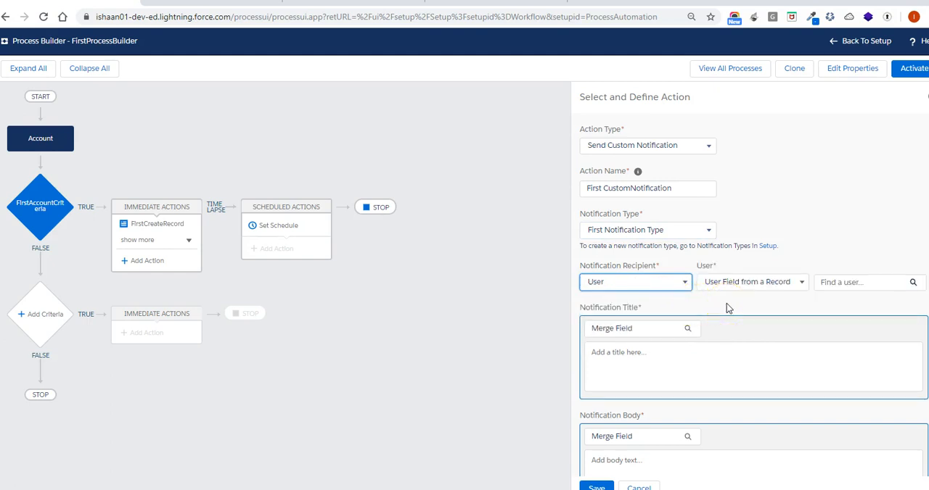
pyautogui.click(836, 288)
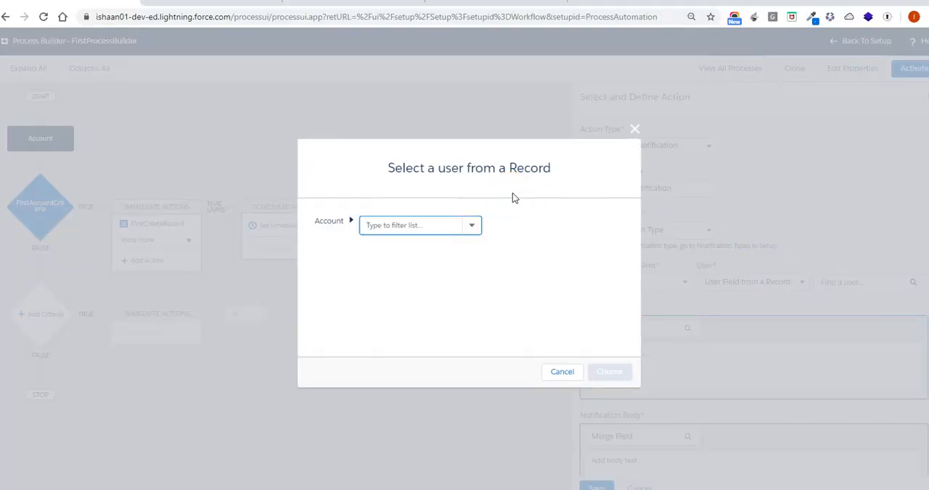
pyautogui.click(571, 375)
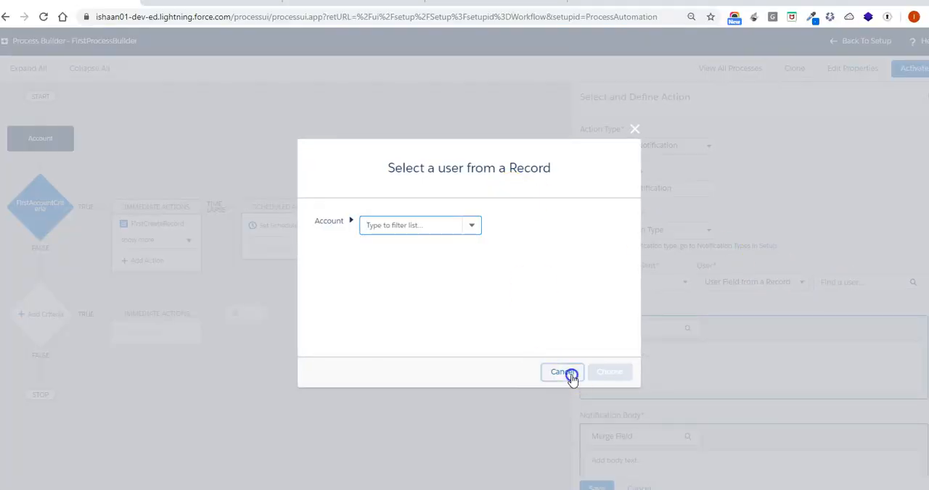
pyautogui.click(802, 284)
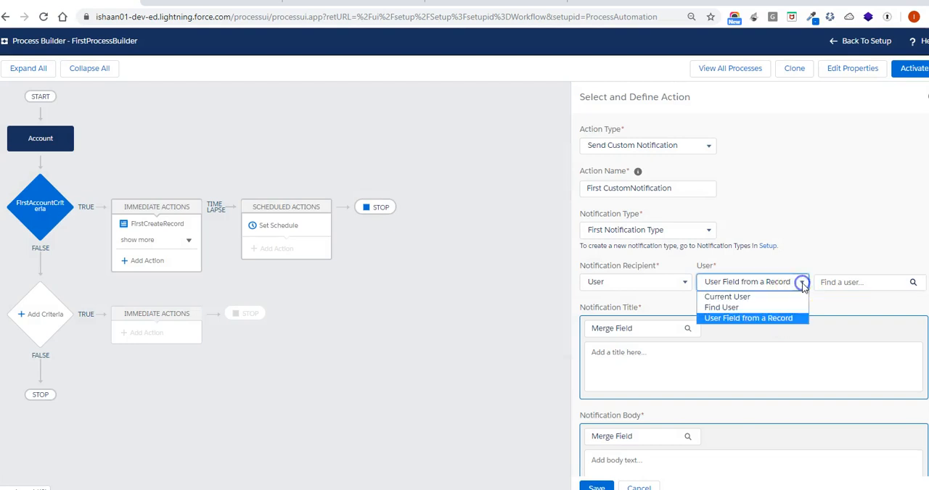
pyautogui.click(755, 297)
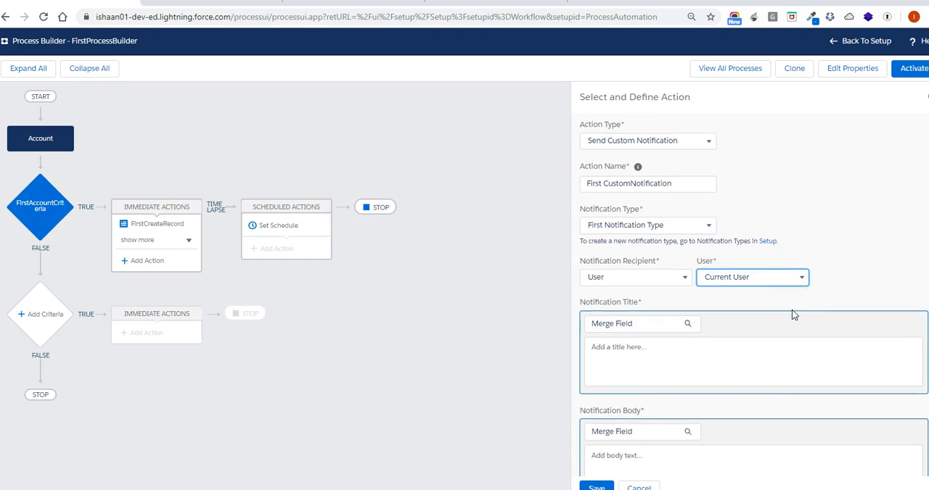
# Fill the notification title with the Account Name merge field {![Account].Name}, removing the greeting "Hi" in front of it
pyautogui.scroll(-1, 792, 312)
pyautogui.click(652, 343)
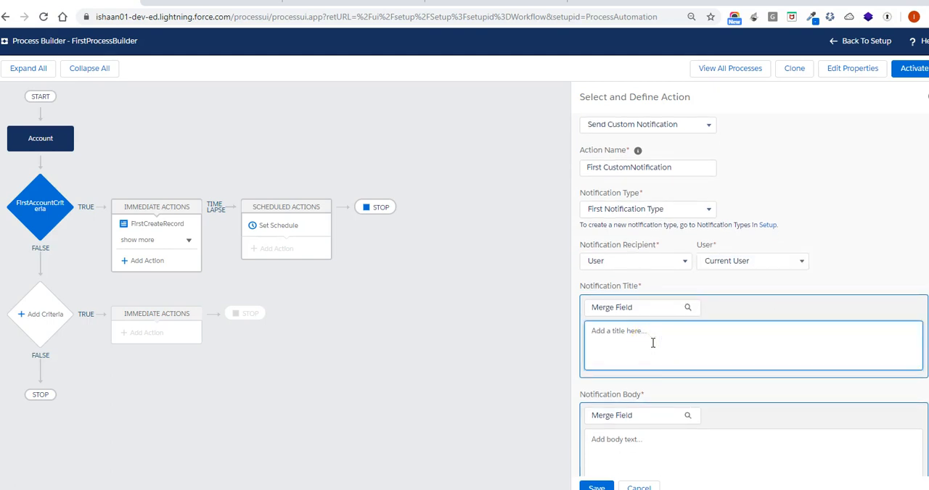
pyautogui.write('Hi')
pyautogui.click(615, 310)
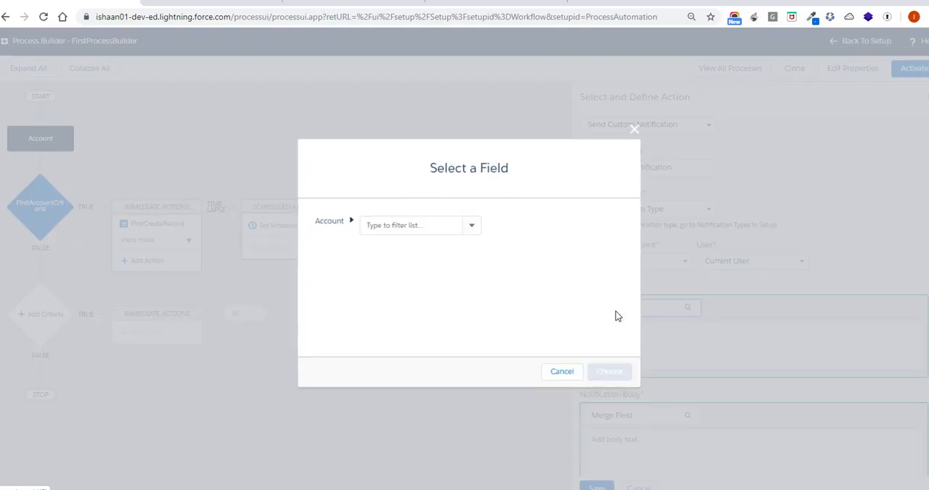
pyautogui.click(447, 225)
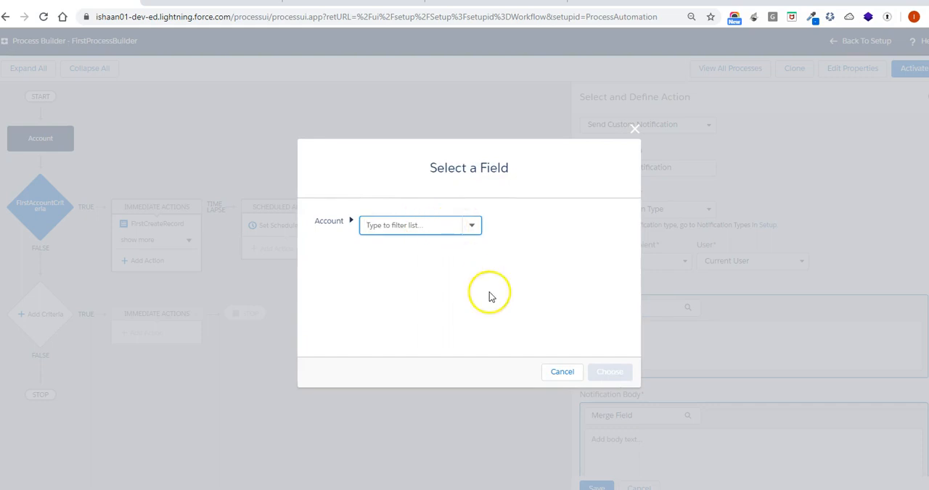
pyautogui.click(443, 226)
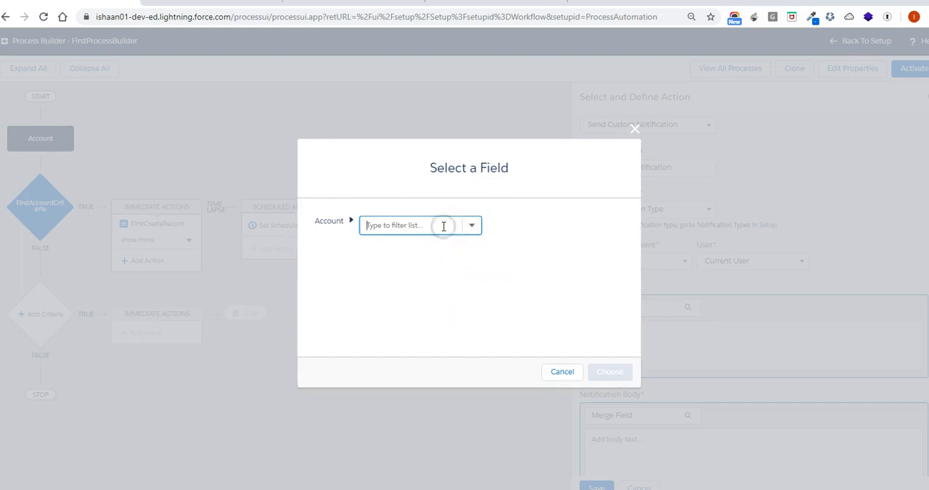
pyautogui.write('name')
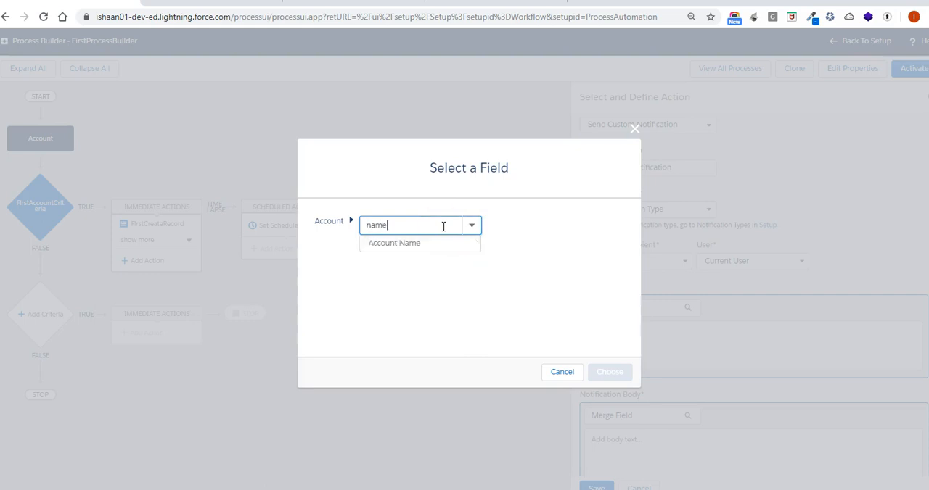
pyautogui.click(417, 250)
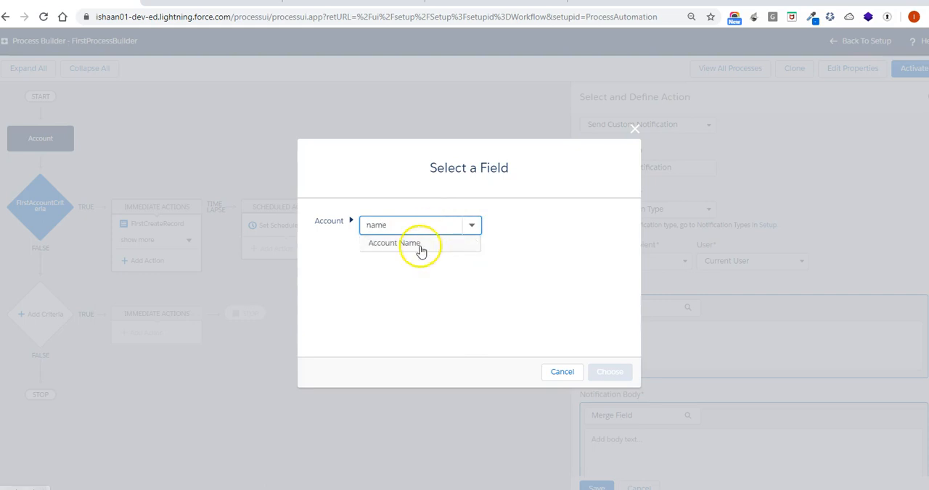
pyautogui.click(591, 370)
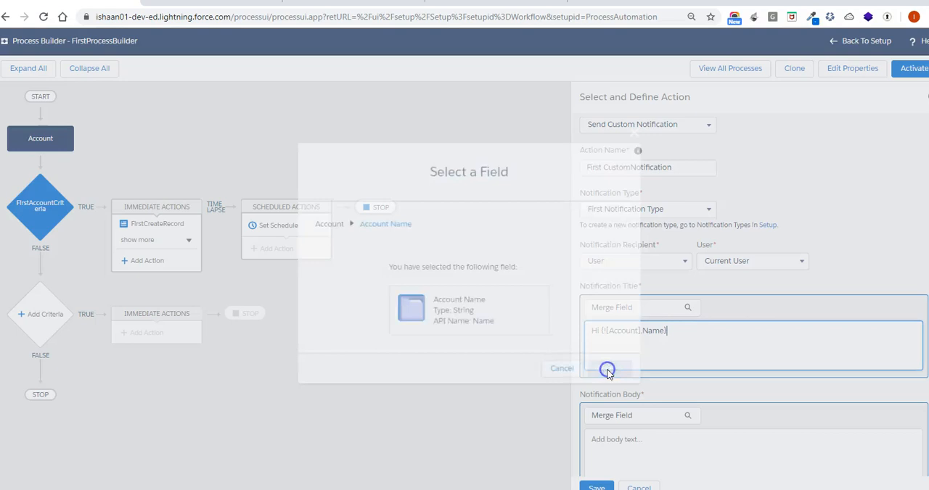
pyautogui.moveTo(600, 331); pyautogui.dragTo(583, 329)
pyautogui.press('BackSpace')
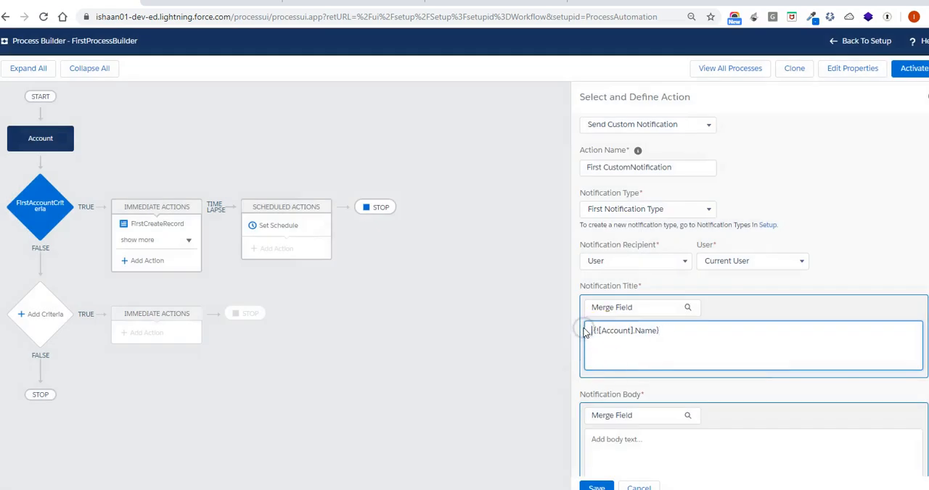
# Complete the notification title so it reads Account with {![Account].Name} is created
pyautogui.press('Delete')
pyautogui.click(628, 331)
pyautogui.click(664, 331)
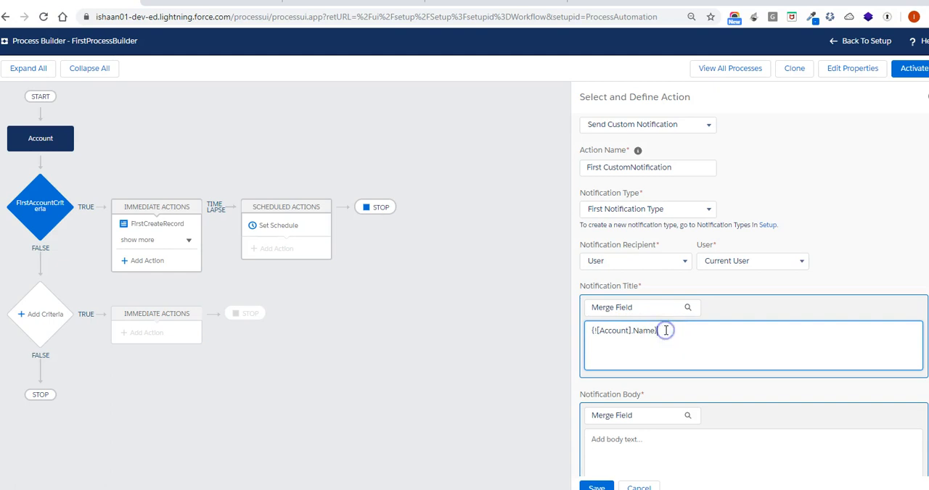
pyautogui.click(589, 330)
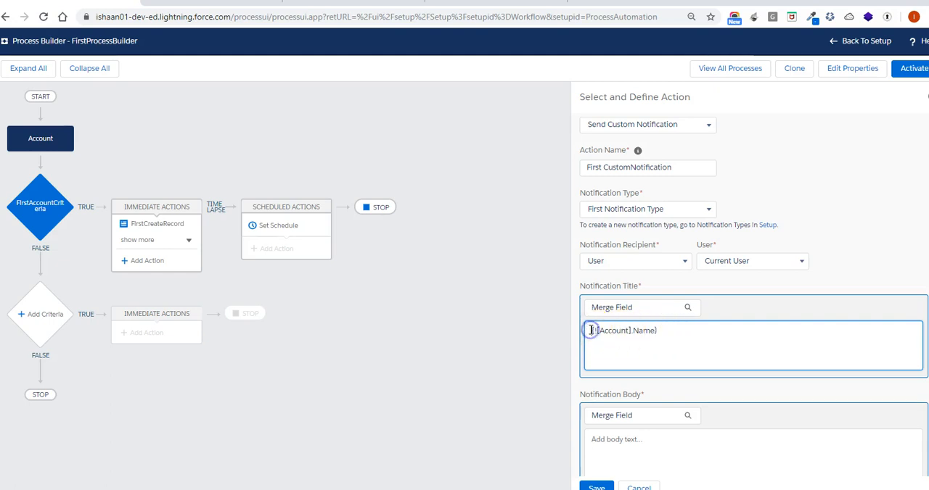
pyautogui.write('Account ')
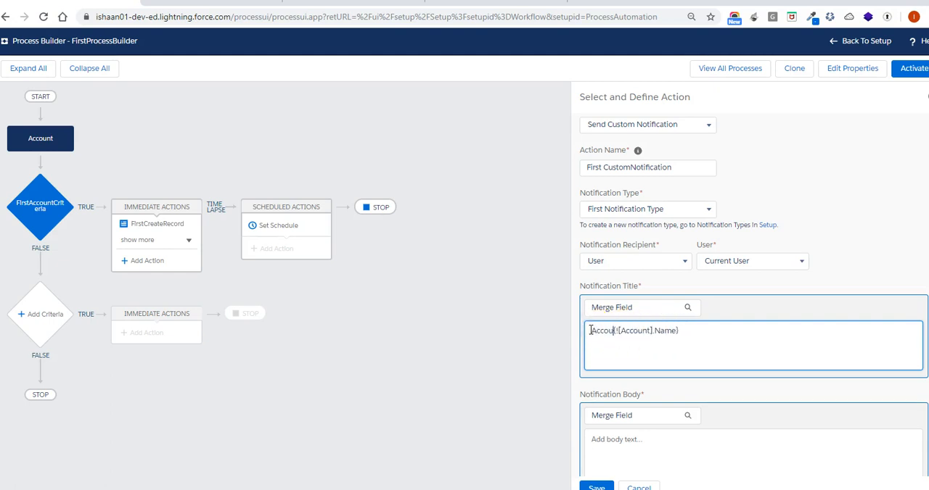
pyautogui.write('wit')
pyautogui.write('h')
pyautogui.click(815, 324)
pyautogui.click(741, 338)
pyautogui.write('is cre')
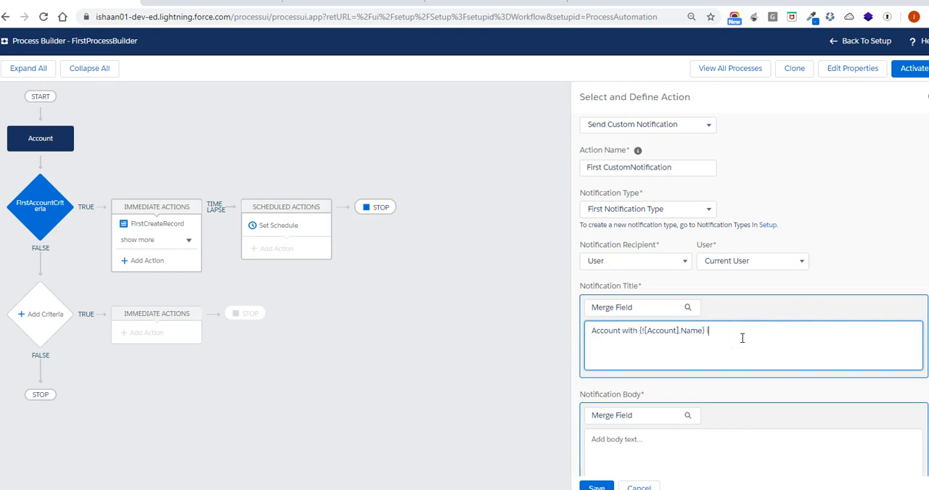
pyautogui.write('ated')
# Copy the notification title text into the notification body and save the custom notification action
pyautogui.scroll(-1, 741, 338)
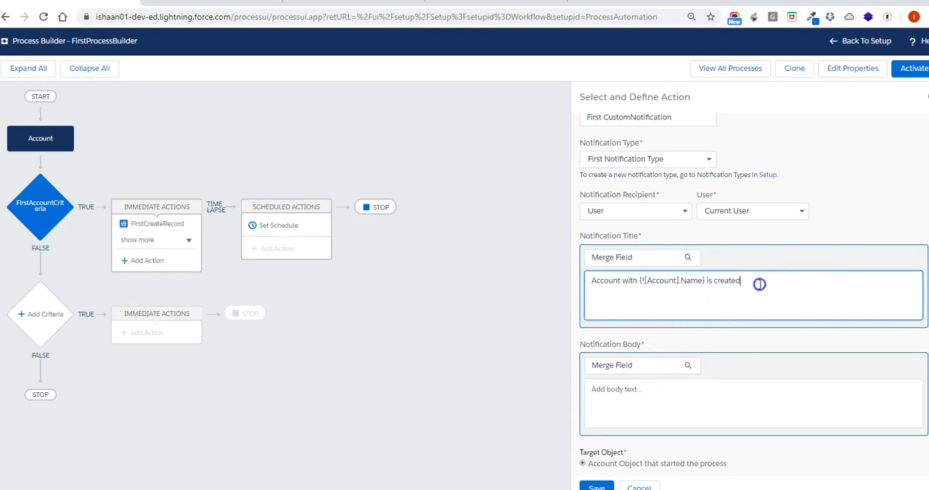
pyautogui.moveTo(759, 284); pyautogui.dragTo(576, 279)
pyautogui.hotkey('ctrl', 'c')
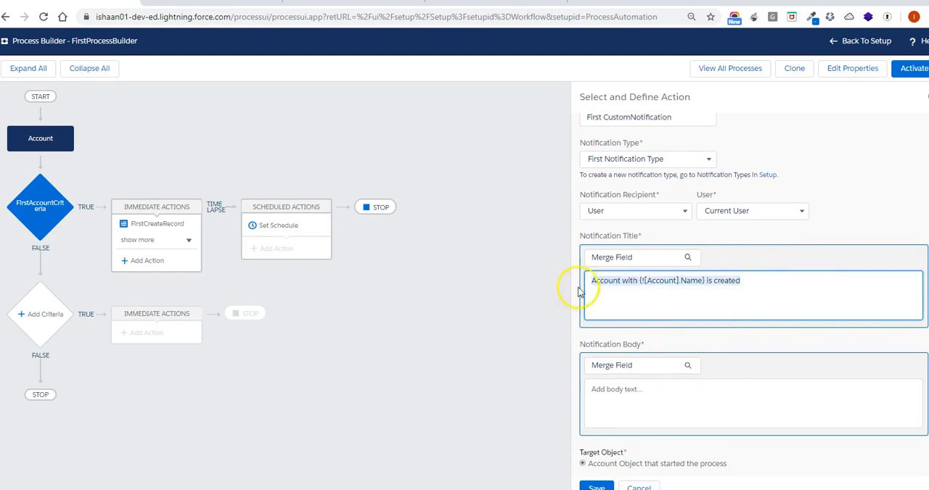
pyautogui.click(615, 396)
pyautogui.hotkey('ctrl', 'v')
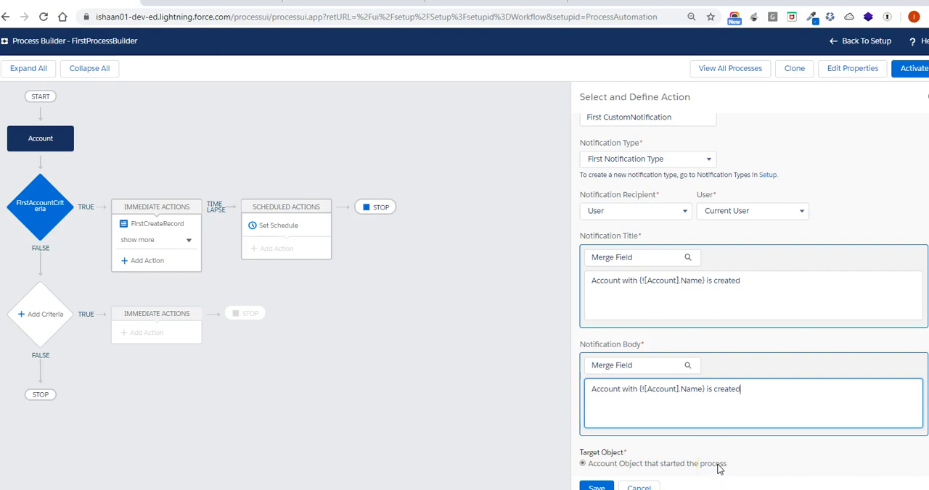
pyautogui.click(596, 484)
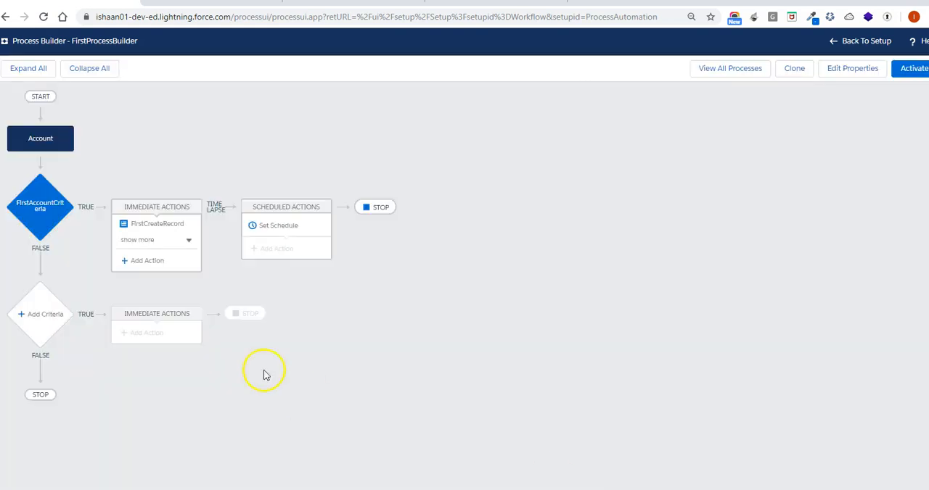
# Add an immediate action of type Update Records to the first account criteria and name it First Record Update
pyautogui.click(164, 262)
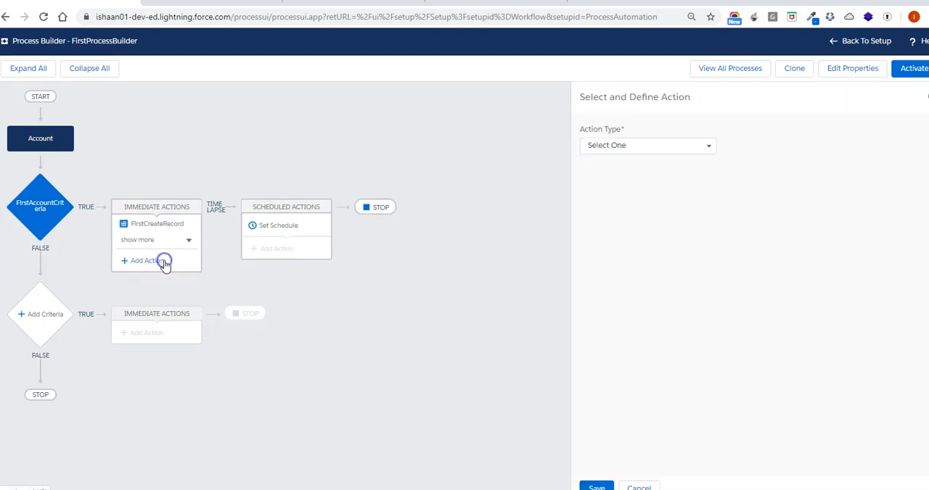
pyautogui.click(646, 147)
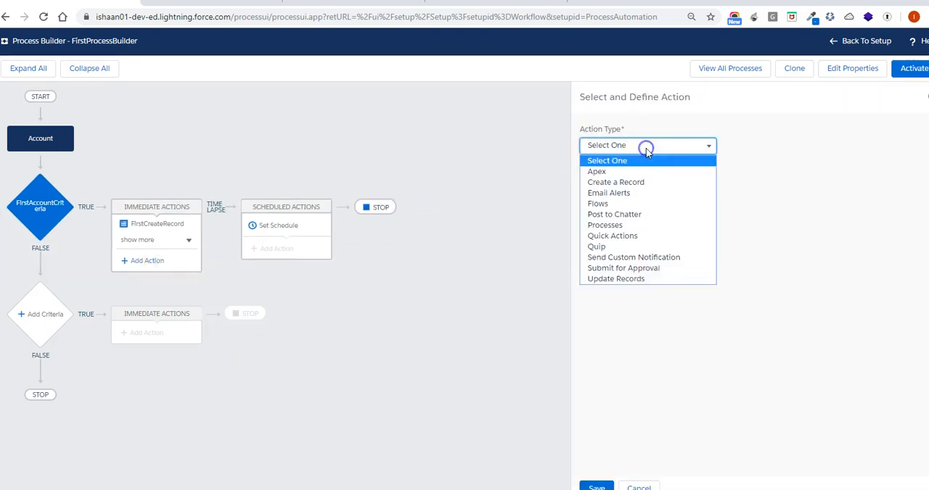
pyautogui.click(653, 280)
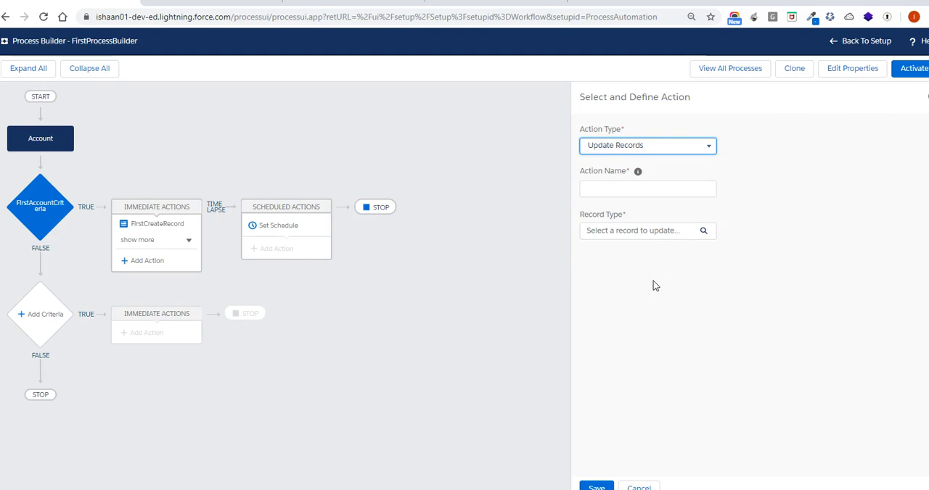
pyautogui.click(629, 193)
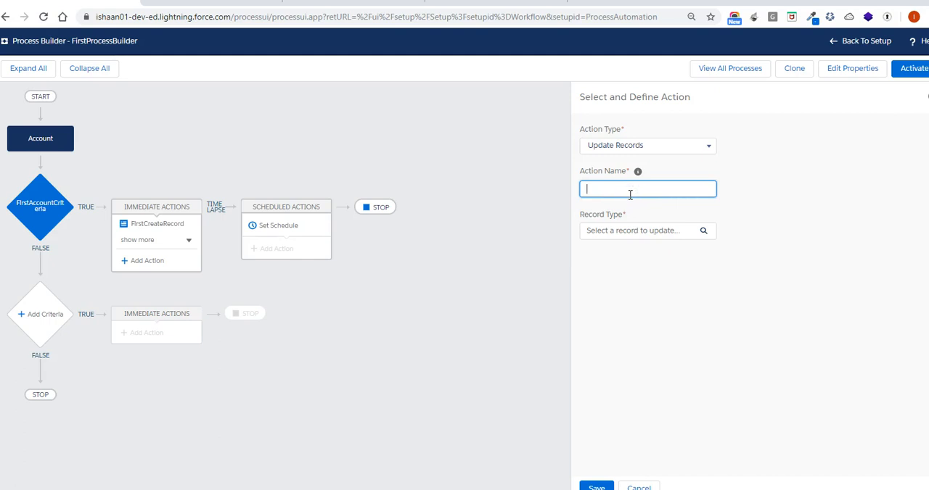
pyautogui.write('F')
pyautogui.write('irst Record Update')
pyautogui.click(632, 222)
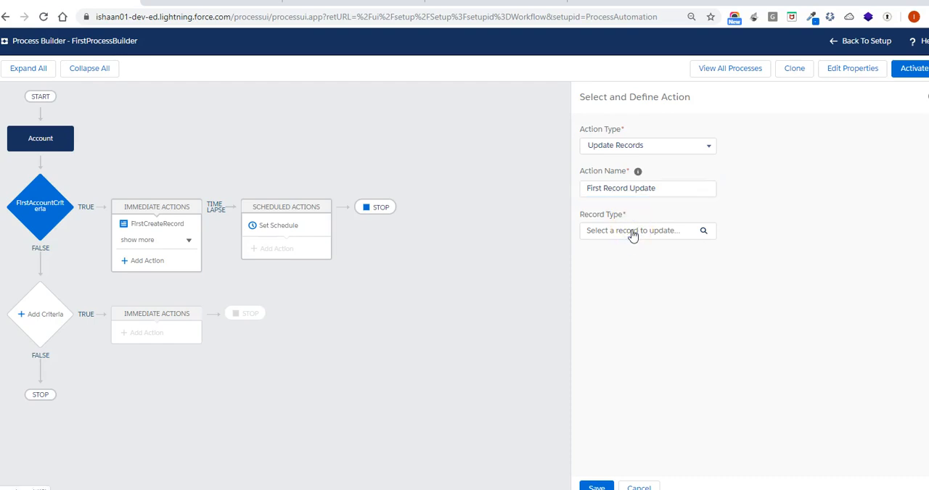
# Open the record selection for the update action and look through the records related to the Account
pyautogui.click(632, 232)
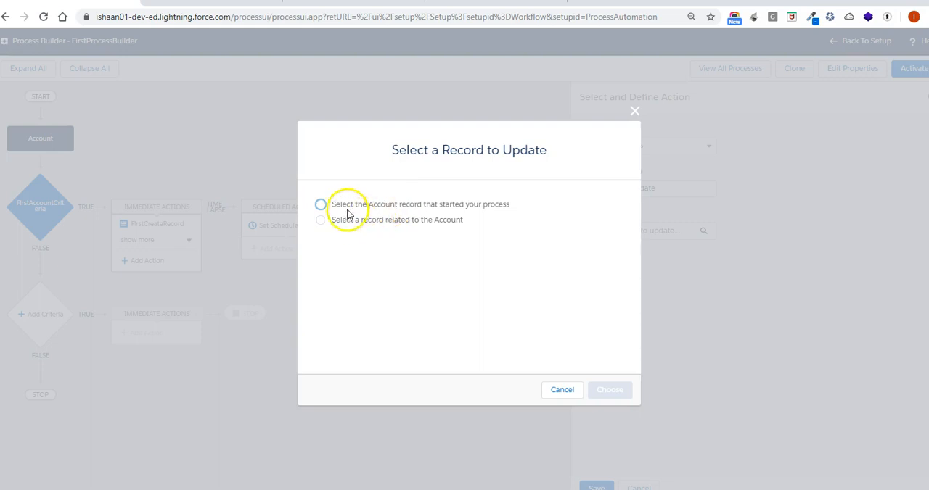
pyautogui.click(321, 204)
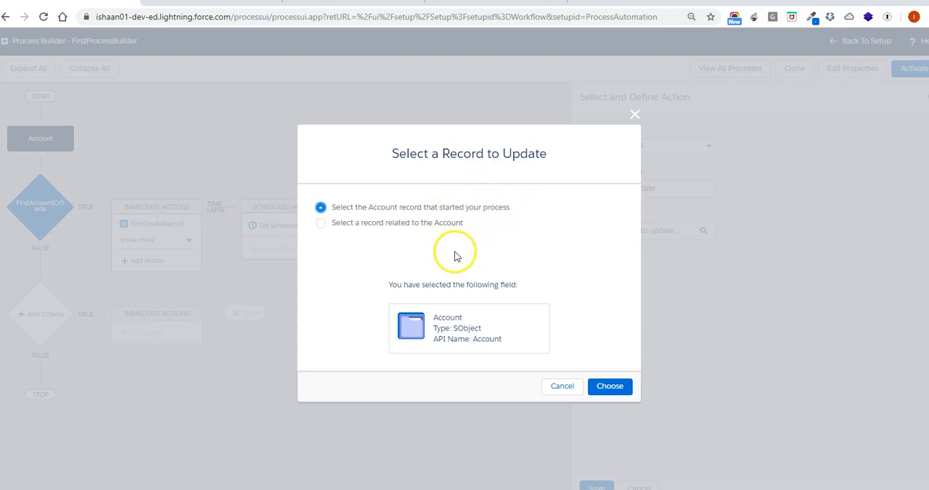
pyautogui.click(321, 222)
pyautogui.click(426, 245)
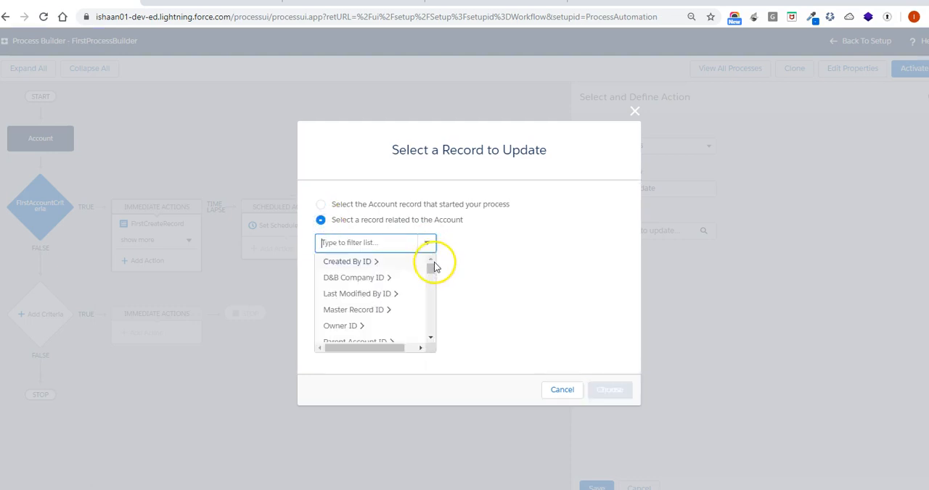
pyautogui.moveTo(431, 266); pyautogui.dragTo(431, 291)
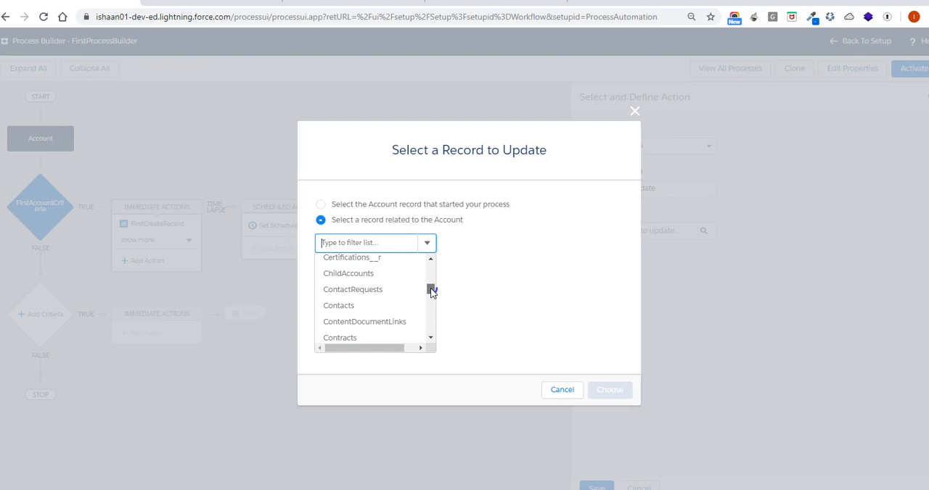
pyautogui.moveTo(431, 291)
pyautogui.mouseDown()
pyautogui.moveTo(431, 320)
pyautogui.moveTo(433, 272)
pyautogui.moveTo(433, 294)
pyautogui.mouseUp()
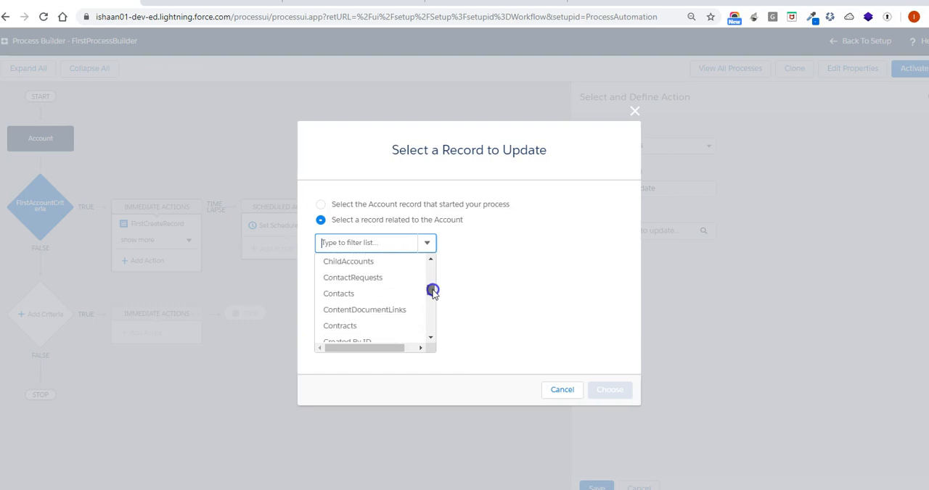
# Choose the Account record that started the process as the record to update
pyautogui.click(320, 205)
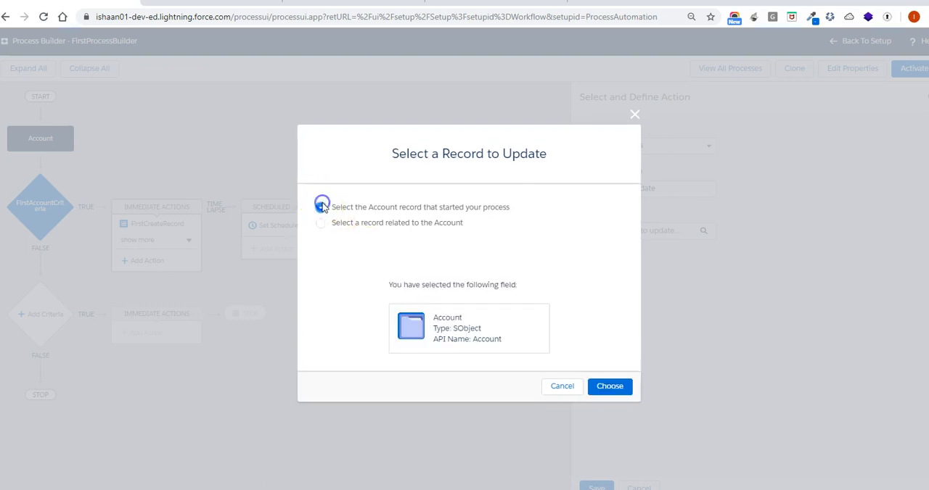
pyautogui.click(608, 388)
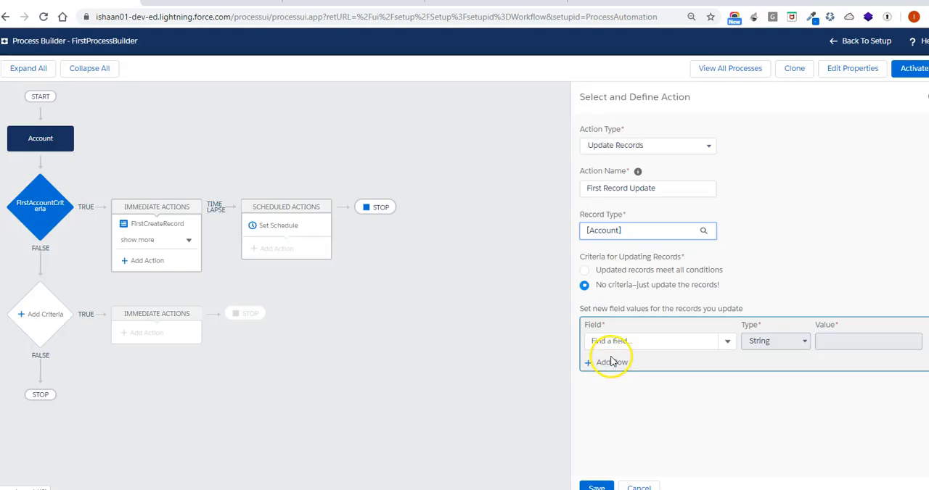
# Set the new field value for the updated account: Account Rating as the picklist value Cold
pyautogui.click(727, 343)
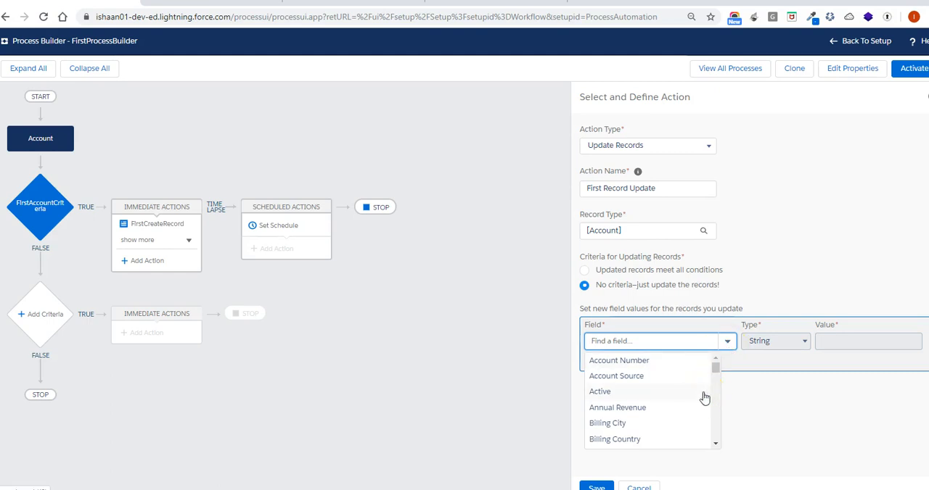
pyautogui.click(715, 445)
pyautogui.click(715, 445)
pyautogui.click(716, 445)
pyautogui.click(715, 444)
pyautogui.click(715, 445)
pyautogui.click(716, 445)
pyautogui.click(715, 445)
pyautogui.click(715, 444)
pyautogui.click(716, 445)
pyautogui.click(715, 444)
pyautogui.click(716, 445)
pyautogui.click(715, 444)
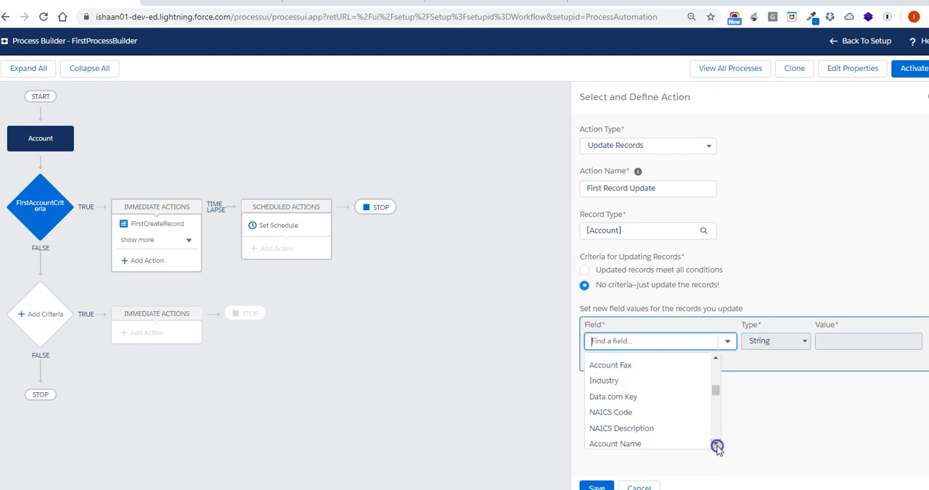
pyautogui.click(715, 445)
pyautogui.click(715, 445)
pyautogui.click(716, 445)
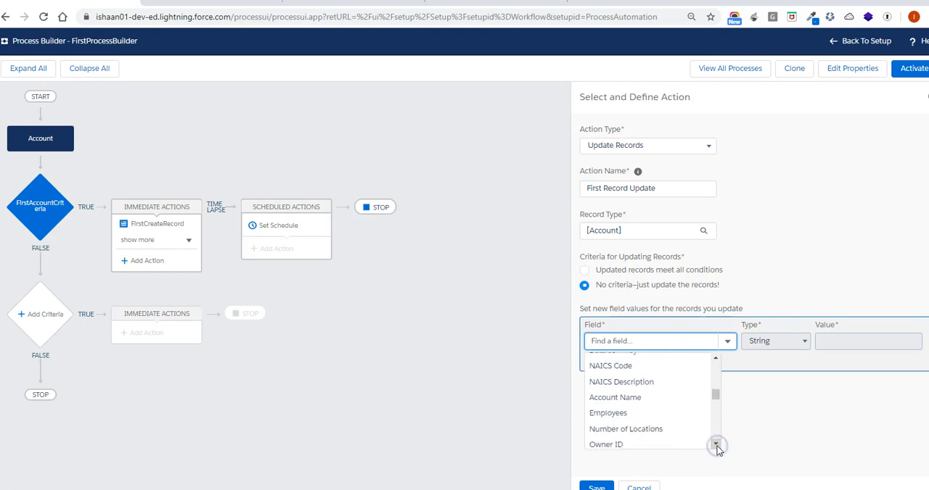
pyautogui.click(715, 445)
pyautogui.click(715, 445)
pyautogui.click(715, 444)
pyautogui.click(715, 444)
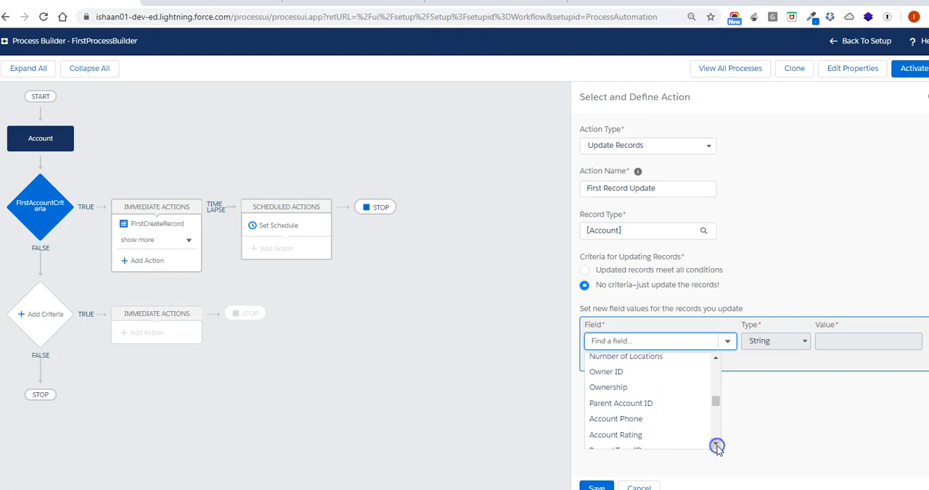
pyautogui.click(715, 445)
pyautogui.click(715, 445)
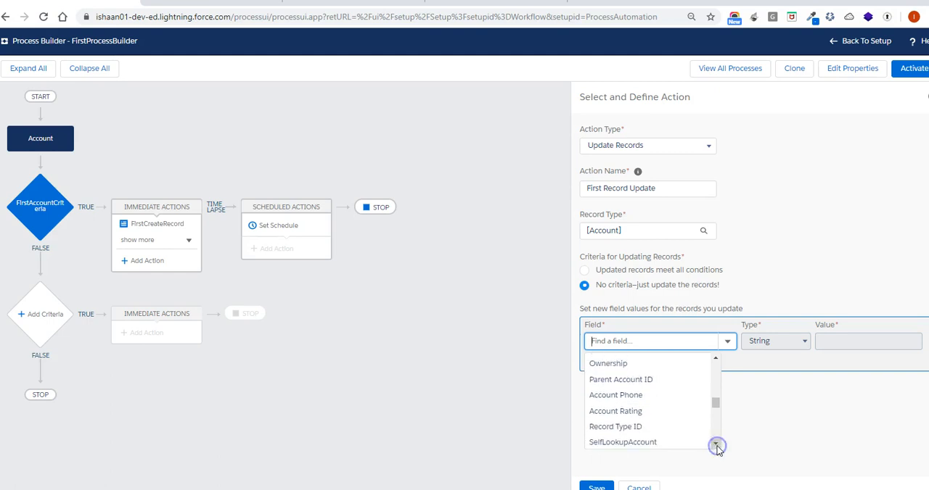
pyautogui.click(655, 413)
pyautogui.click(906, 344)
pyautogui.click(860, 388)
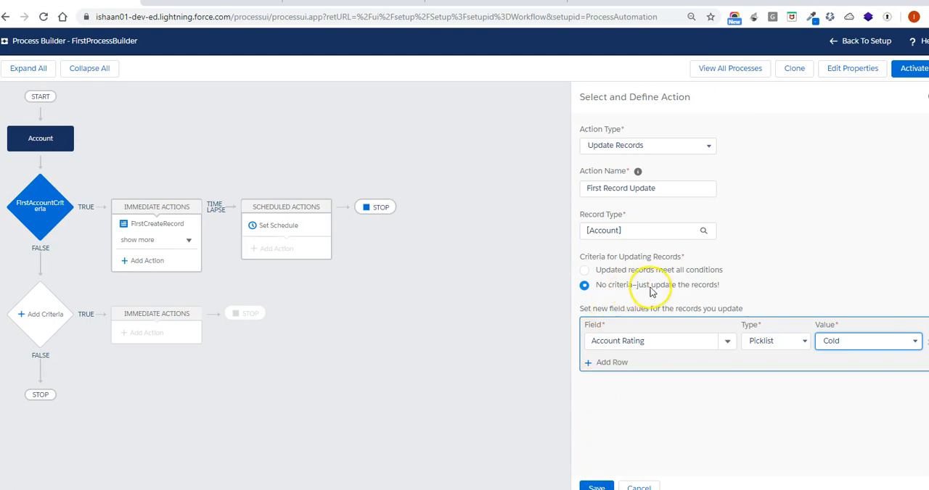
# Restrict the update to records that meet all conditions and choose Account Rating as the first condition's field
pyautogui.click(584, 271)
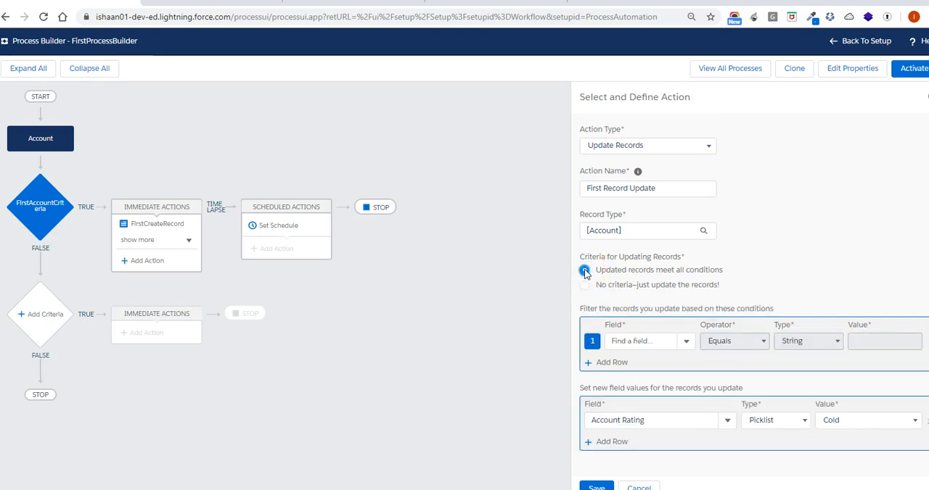
pyautogui.click(687, 347)
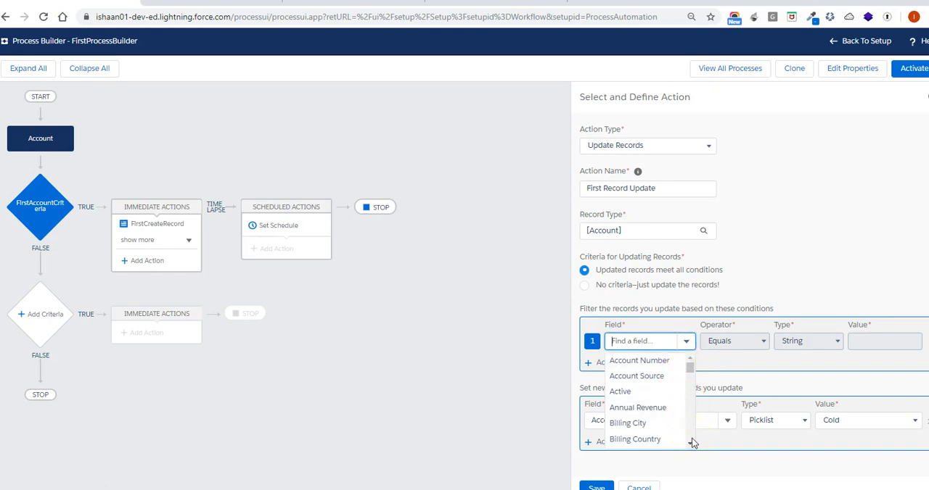
pyautogui.moveTo(689, 368); pyautogui.dragTo(690, 390)
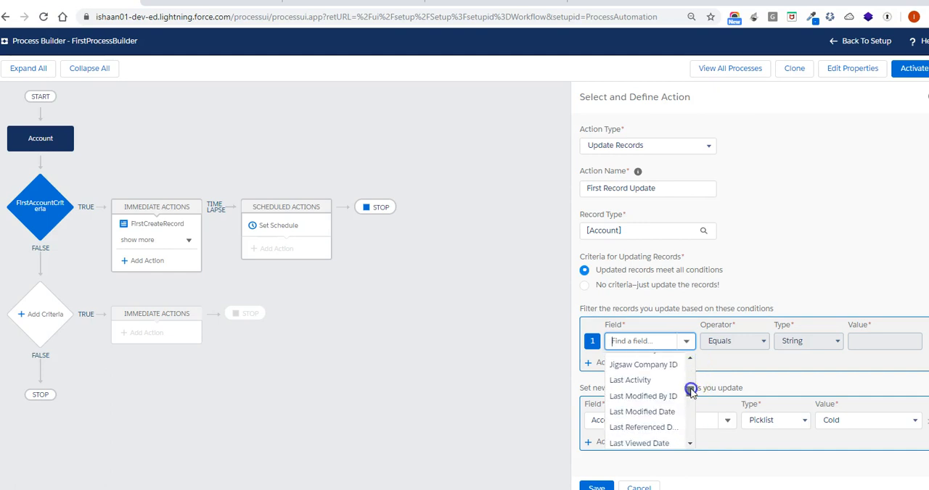
pyautogui.click(690, 358)
pyautogui.click(691, 360)
pyautogui.click(690, 359)
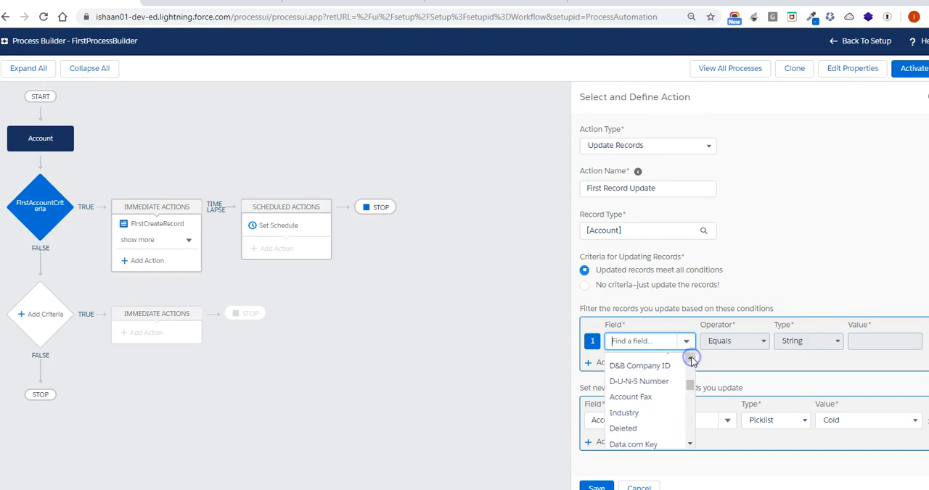
pyautogui.click(691, 359)
pyautogui.click(691, 360)
pyautogui.click(690, 360)
pyautogui.click(691, 360)
pyautogui.click(691, 359)
pyautogui.click(688, 443)
pyautogui.click(687, 443)
pyautogui.click(688, 443)
pyautogui.click(688, 443)
pyautogui.click(688, 444)
pyautogui.click(688, 443)
pyautogui.click(687, 443)
pyautogui.click(688, 443)
pyautogui.click(687, 443)
pyautogui.click(688, 443)
pyautogui.click(688, 443)
pyautogui.click(688, 443)
pyautogui.click(687, 443)
pyautogui.click(688, 443)
pyautogui.click(687, 443)
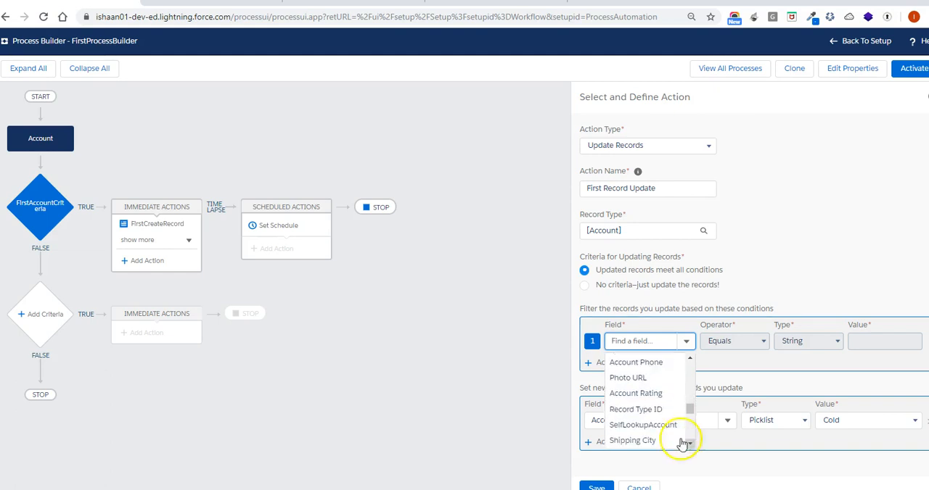
pyautogui.click(648, 393)
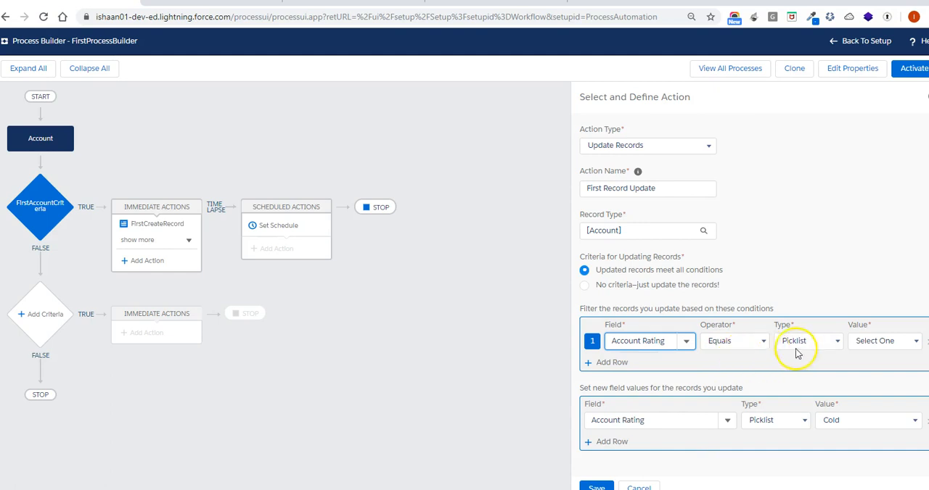
# Set the operator of the Account Rating filter condition to Does not equal
pyautogui.click(879, 343)
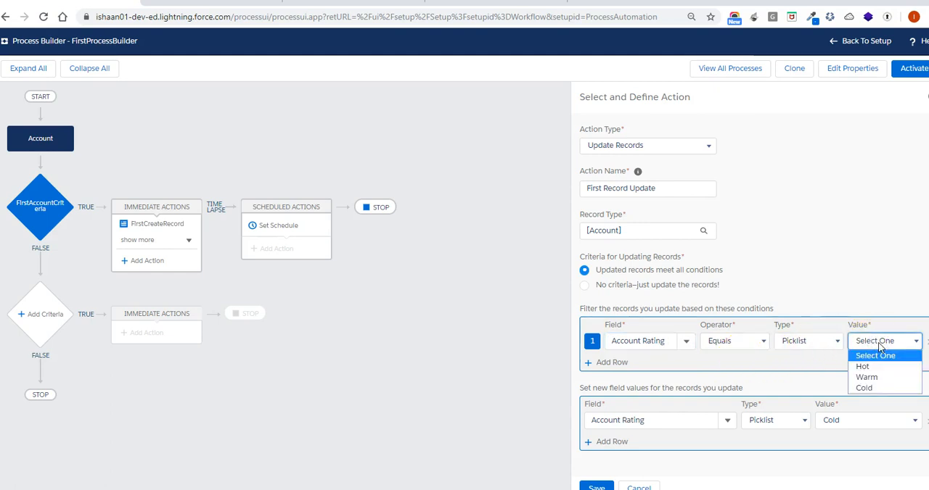
pyautogui.click(751, 343)
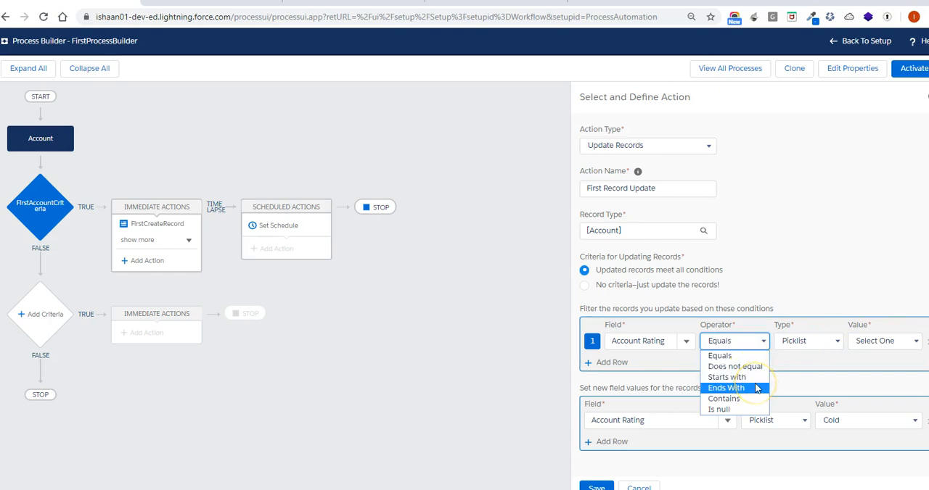
pyautogui.click(755, 367)
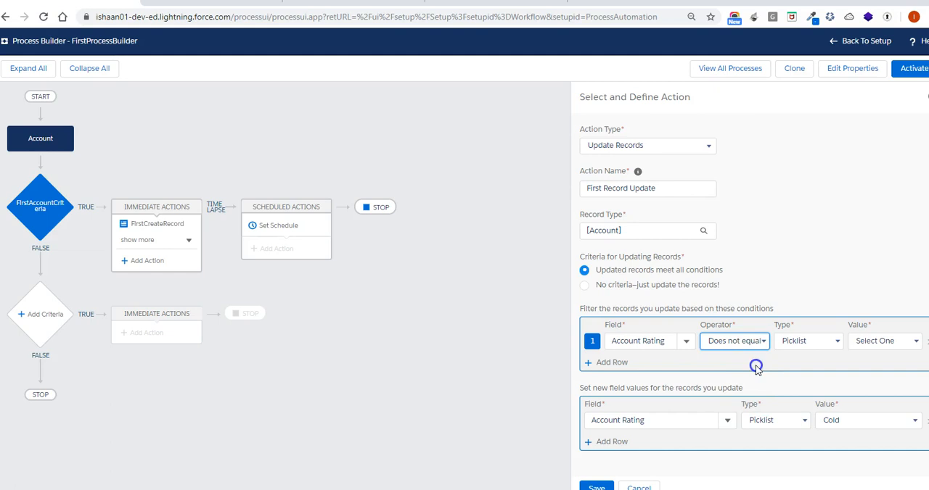
# Set the Account Rating filter condition's value to Cold and save the First Record Update action
pyautogui.click(890, 342)
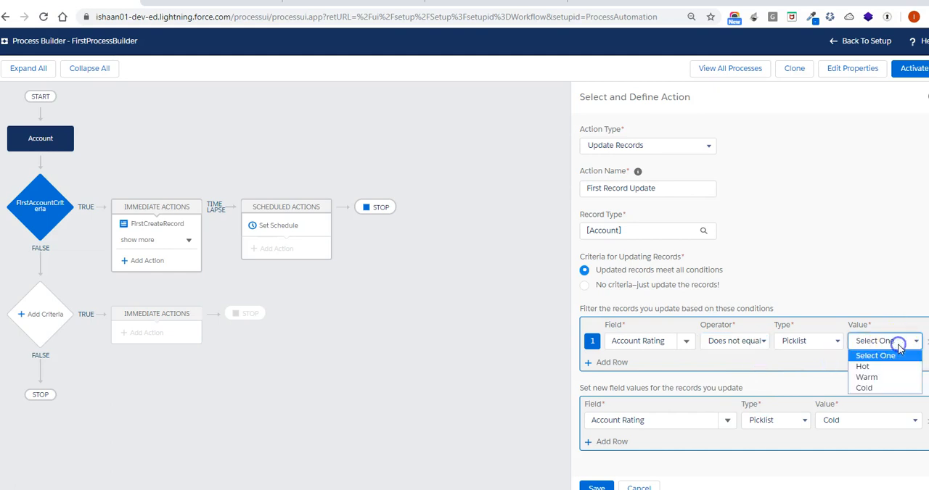
pyautogui.click(888, 389)
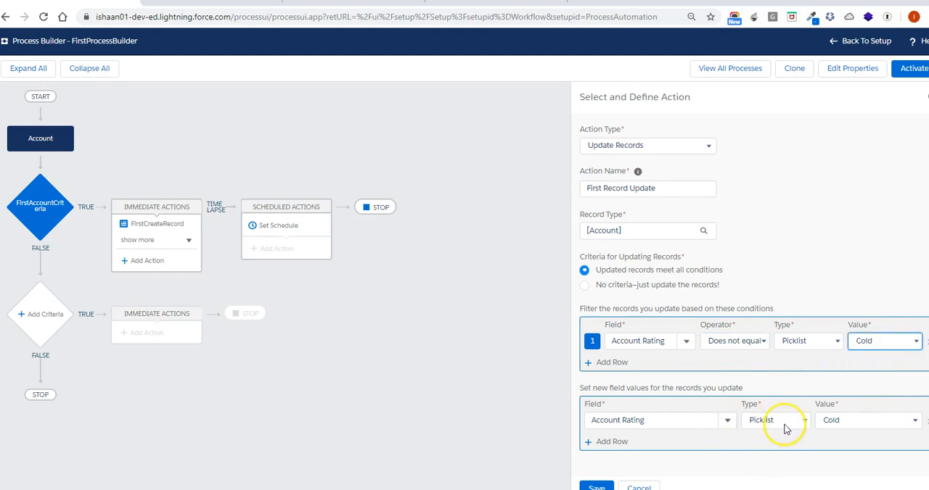
pyautogui.click(596, 486)
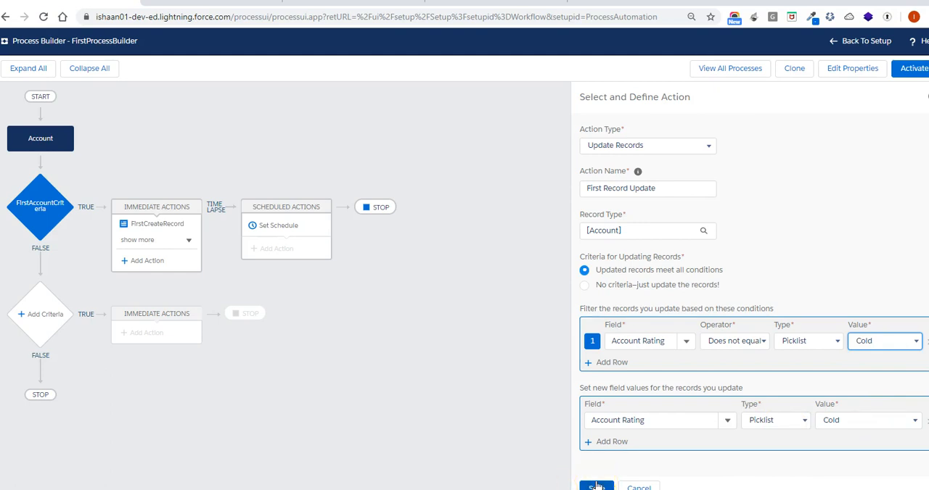
pyautogui.click(596, 486)
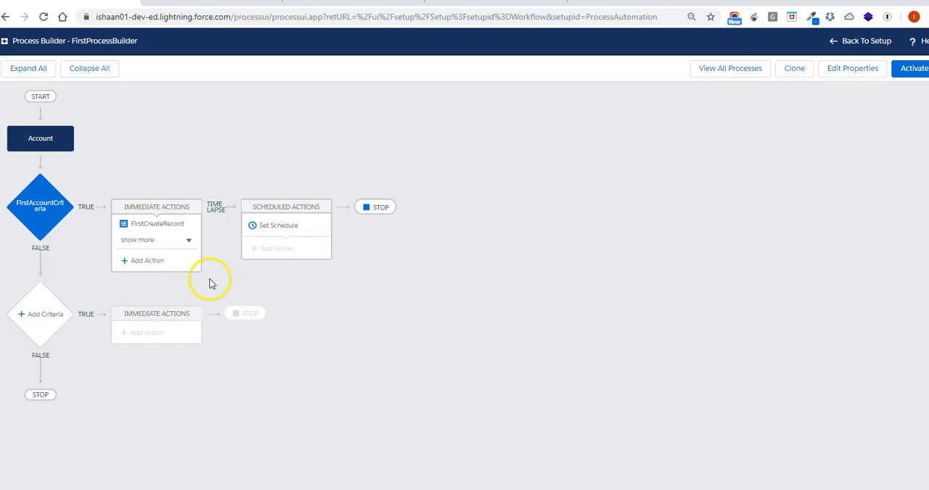
# Review the settings of each immediate action under FirstAccountCriteria, from FirstCreateRecord through First Record Update
pyautogui.click(188, 241)
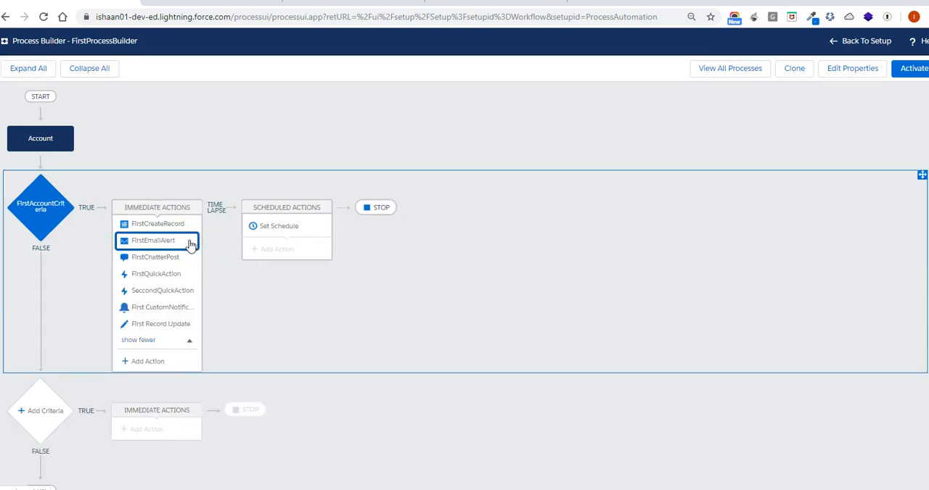
pyautogui.click(176, 227)
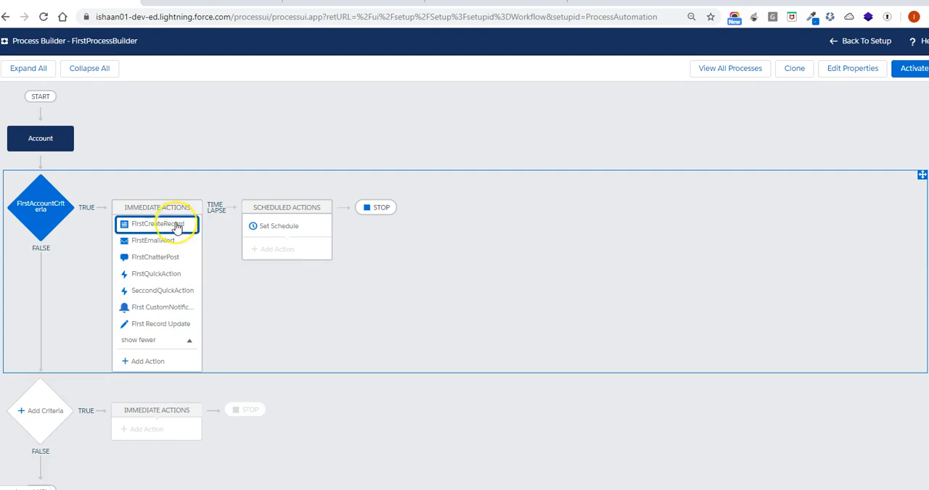
pyautogui.click(187, 229)
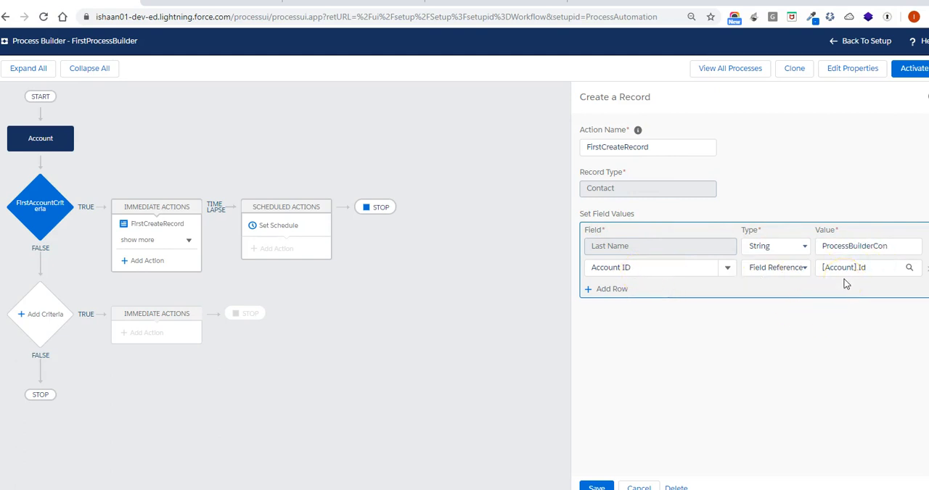
pyautogui.click(188, 240)
pyautogui.click(168, 241)
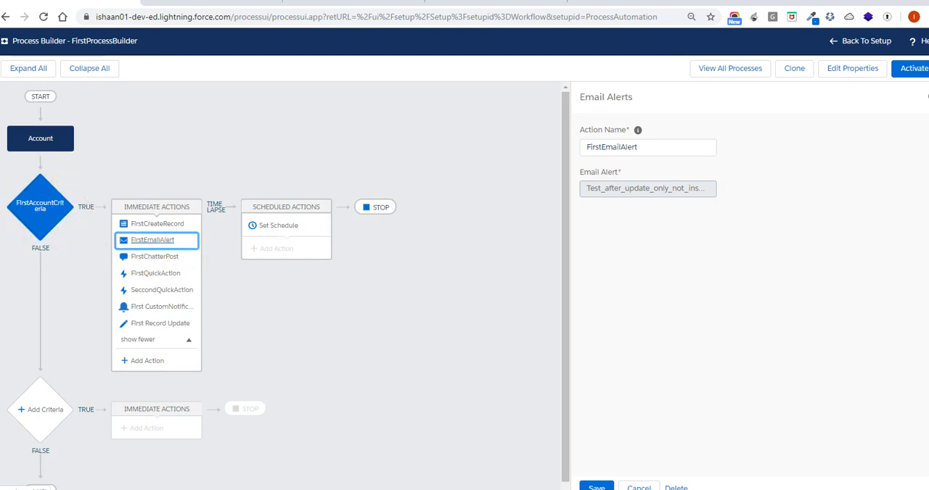
pyautogui.click(145, 260)
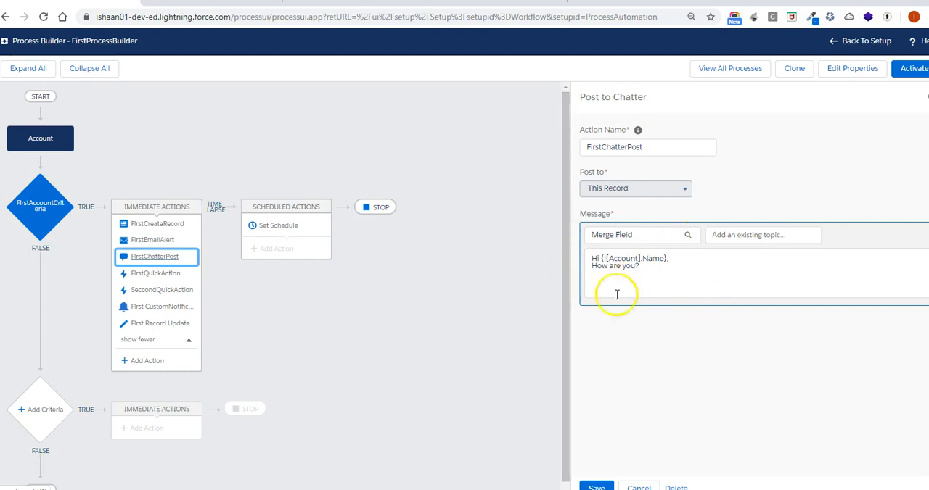
pyautogui.click(153, 276)
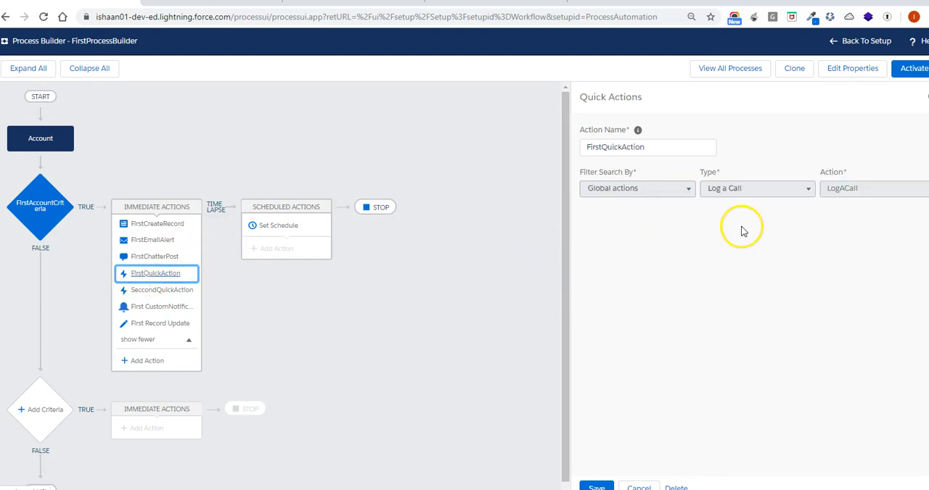
pyautogui.click(156, 290)
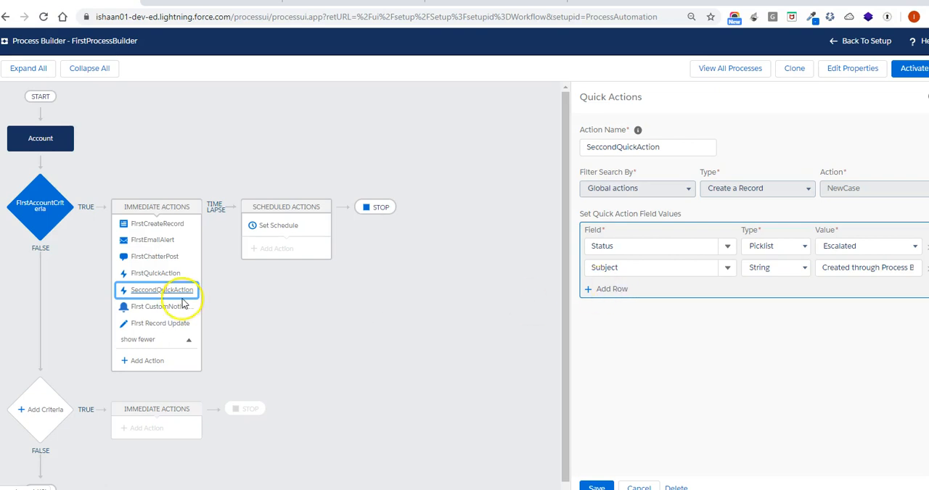
pyautogui.click(170, 306)
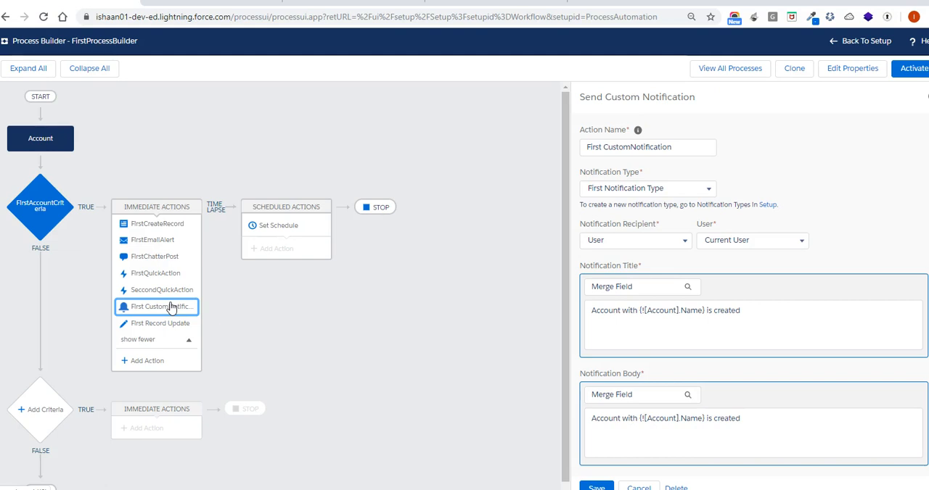
pyautogui.click(162, 325)
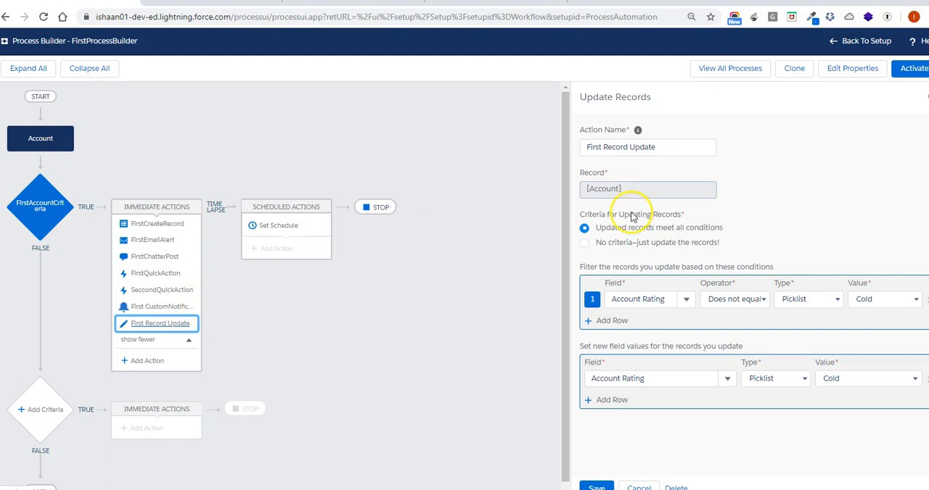
# Activate the FirstProcessBuilder process and confirm the version activation
pyautogui.click(908, 78)
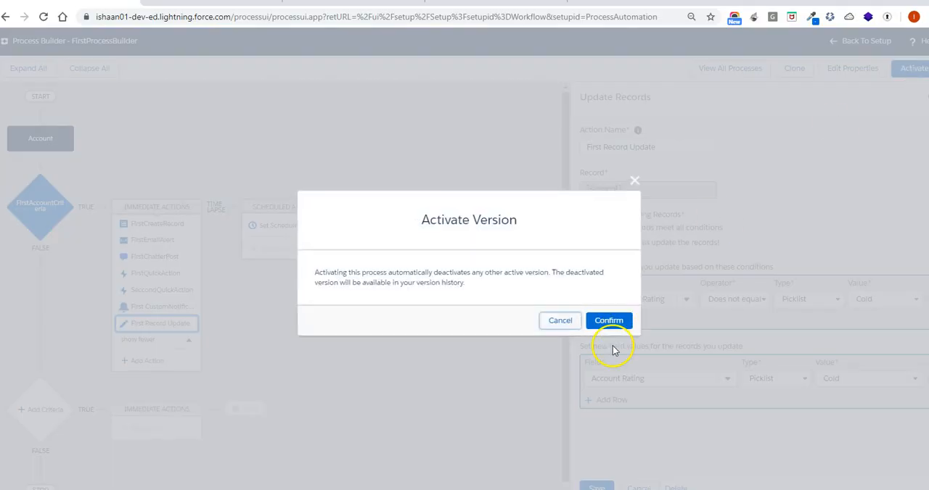
pyautogui.click(614, 322)
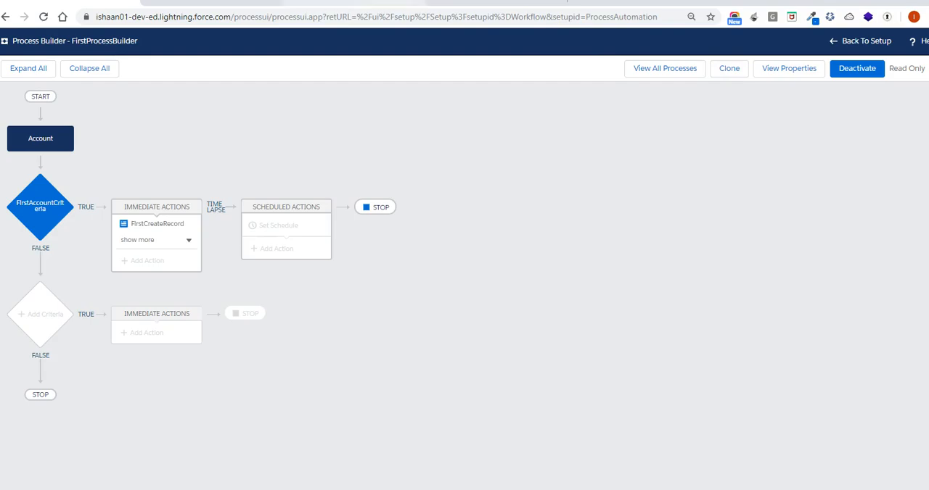
# Open the Sales app from the Salesforce Setup page and switch to Salesforce Classic
pyautogui.click(218, 2)
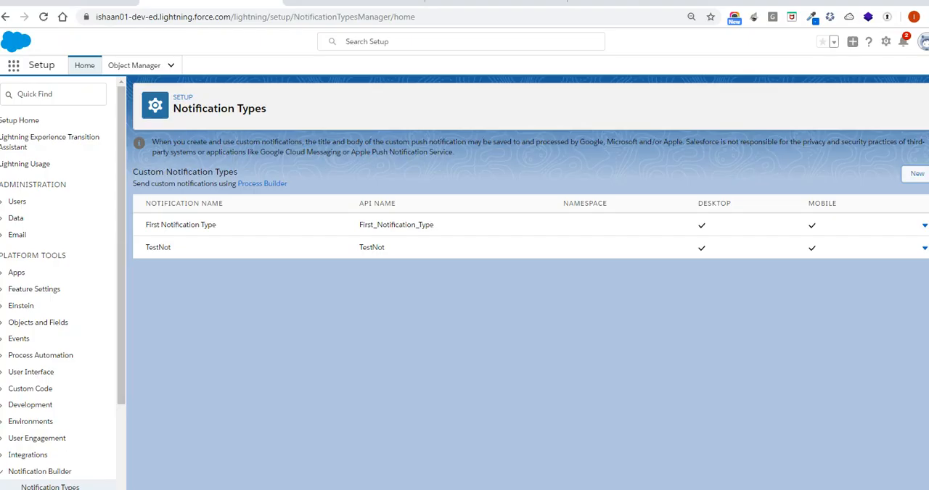
pyautogui.click(14, 67)
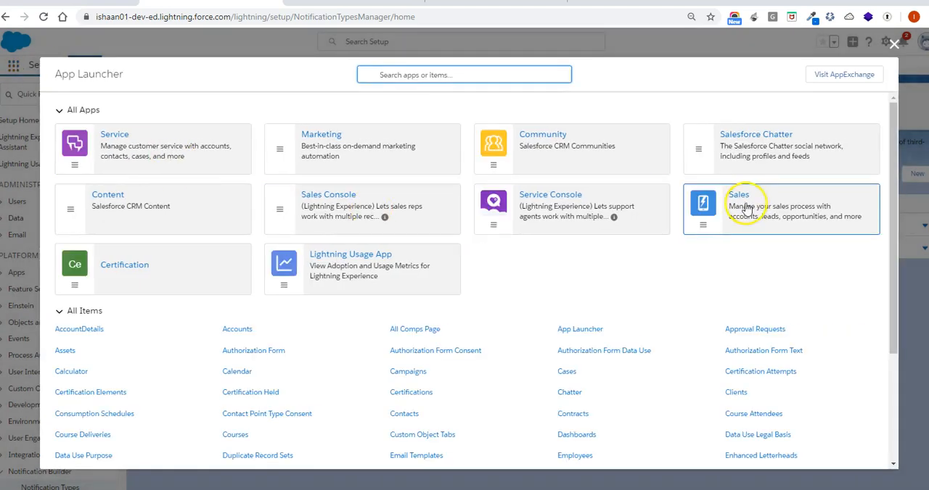
pyautogui.click(738, 195)
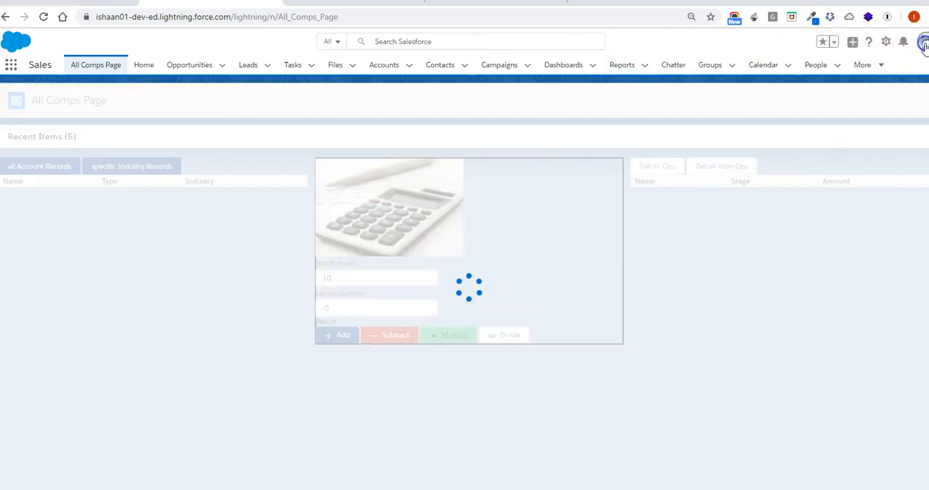
pyautogui.click(922, 44)
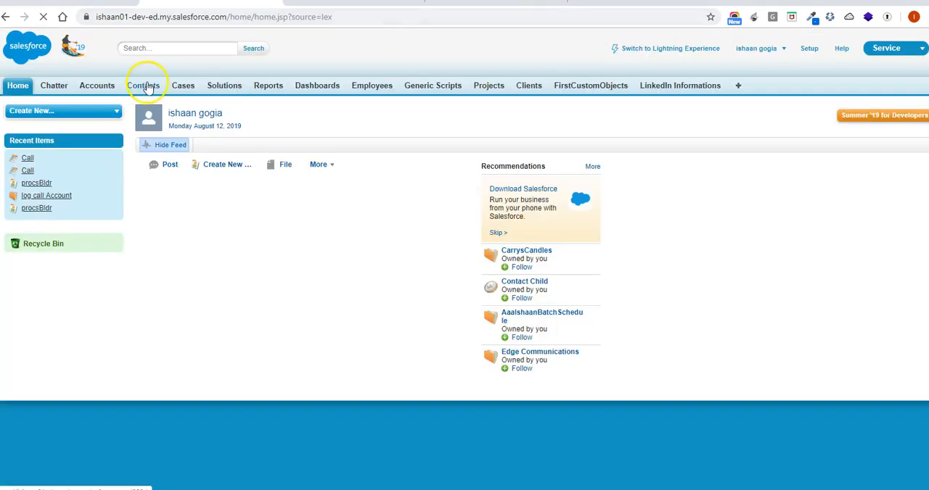
# Start a new account with the Customer record type
pyautogui.click(98, 89)
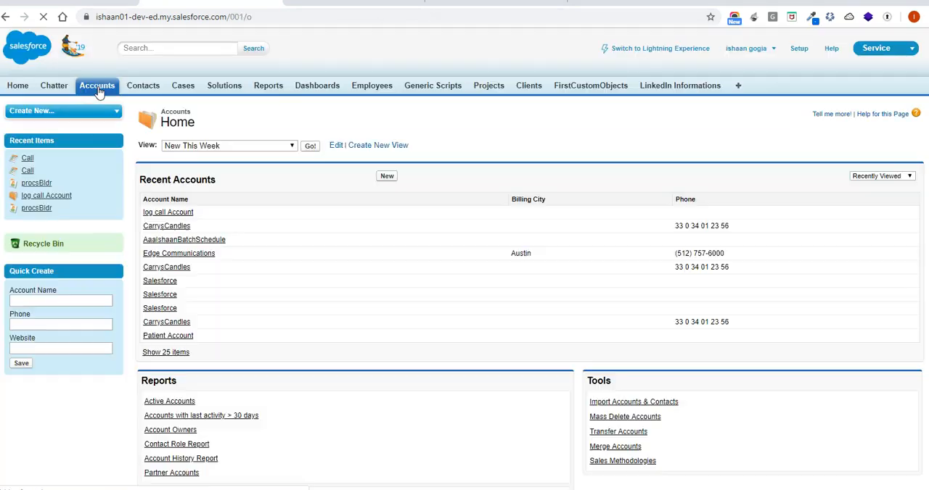
pyautogui.click(386, 177)
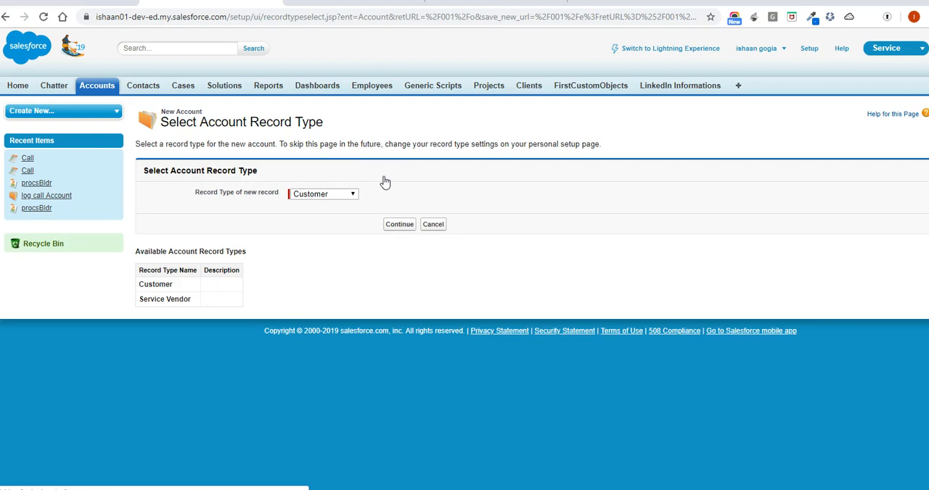
pyautogui.click(399, 225)
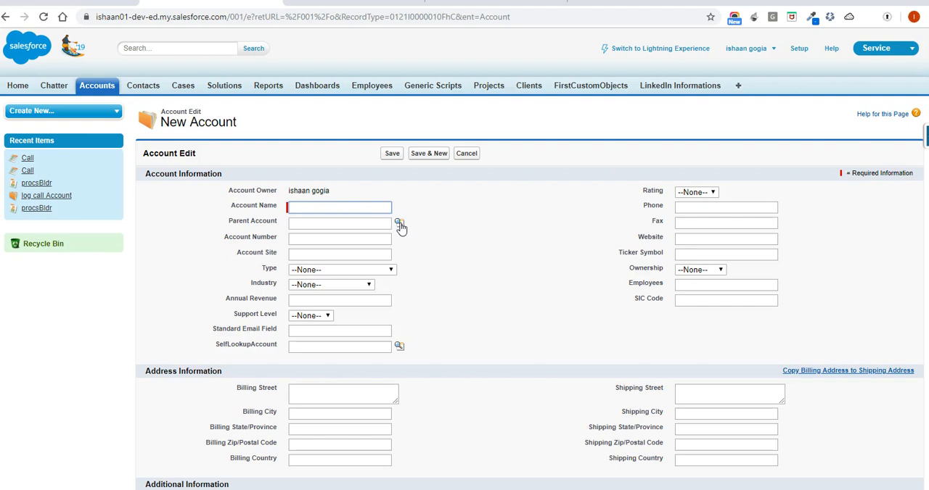
# Name the new account FirstProcessBuilderAcc and set its Rating to Hot
pyautogui.write('FirstProcessBuilderAcc')
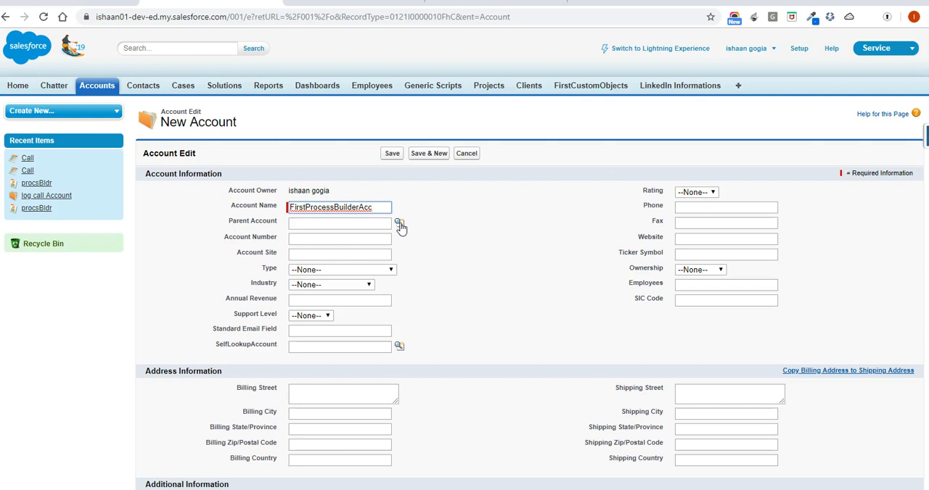
pyautogui.click(702, 193)
pyautogui.click(705, 213)
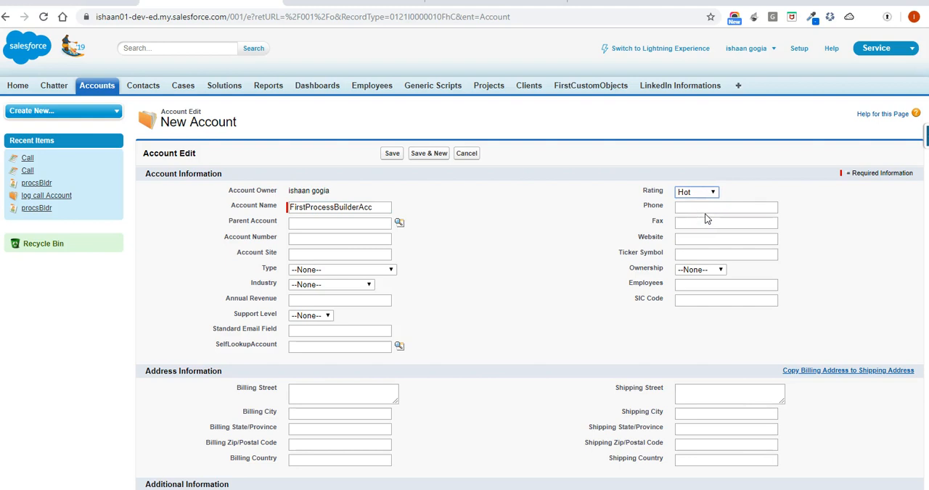
# Check the conditions of FirstAccountCriteria in the process and return to the new account form
pyautogui.click(44, 1)
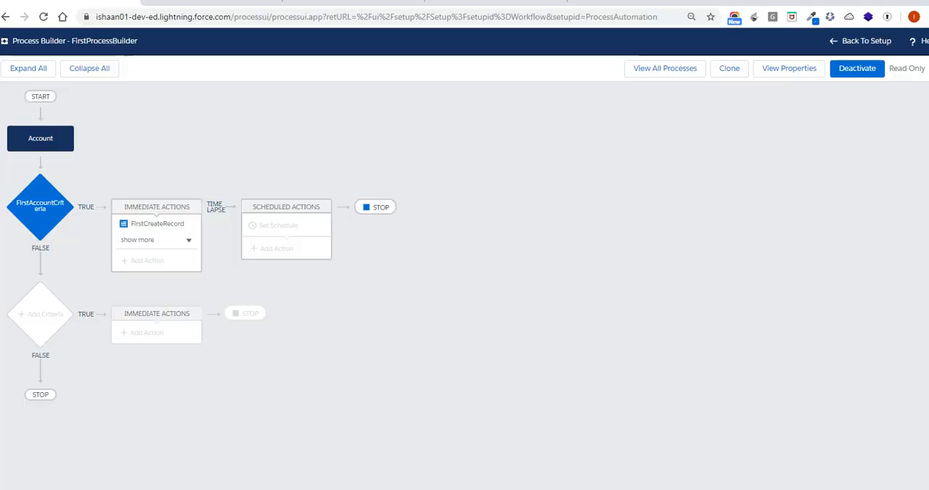
pyautogui.click(32, 221)
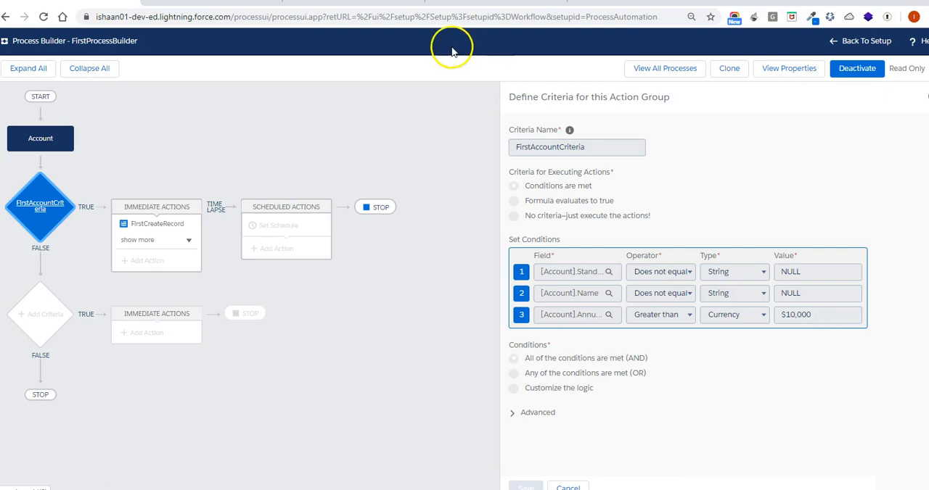
pyautogui.click(218, 2)
pyautogui.click(301, 220)
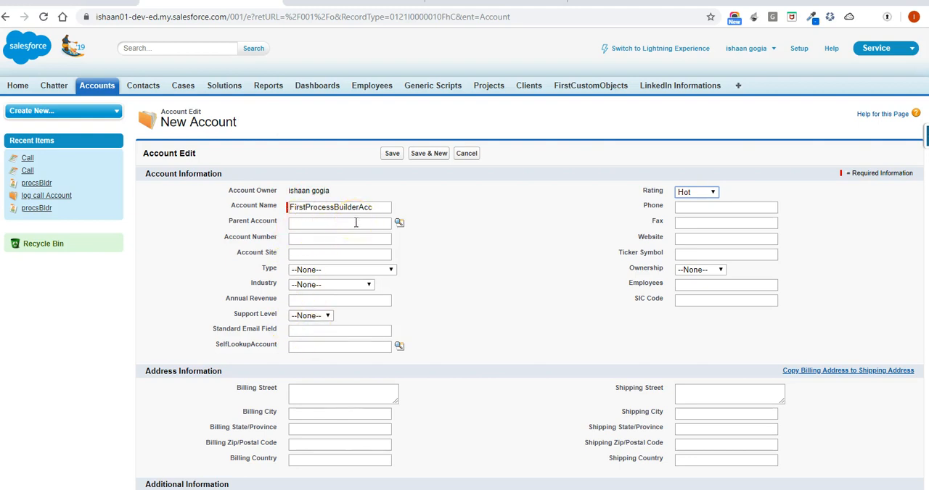
# Set the new account's Annual Revenue to 1000 and save the record
pyautogui.click(332, 301)
pyautogui.write('1000')
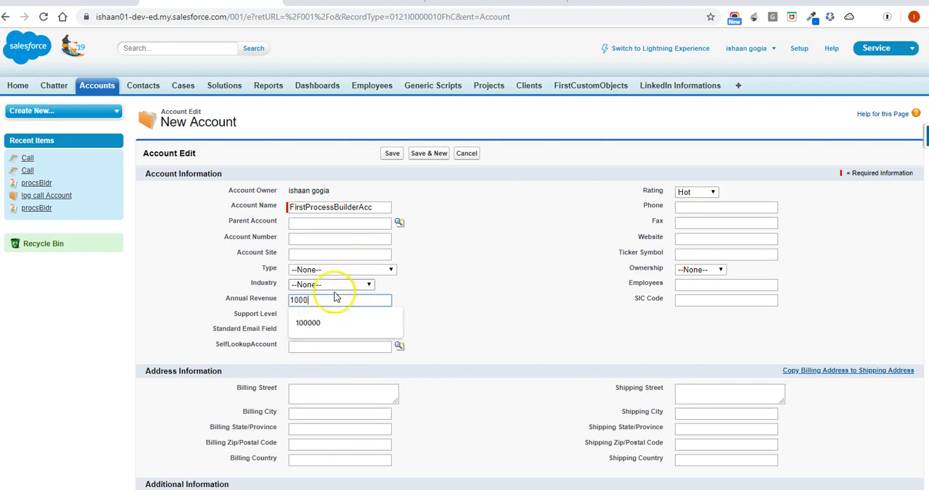
pyautogui.click(390, 154)
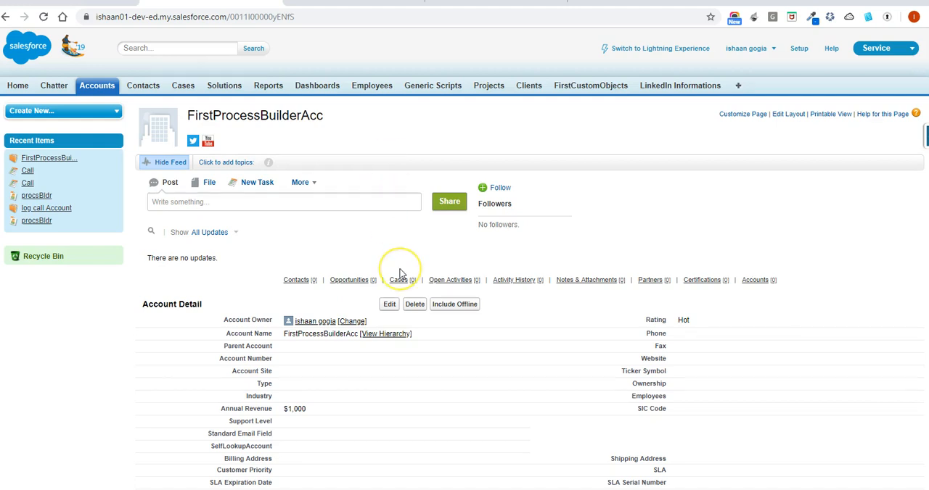
# Edit the saved FirstProcessBuilderAcc account and set its Annual Revenue to 10,010
pyautogui.scroll(-2, 394, 263)
pyautogui.click(389, 218)
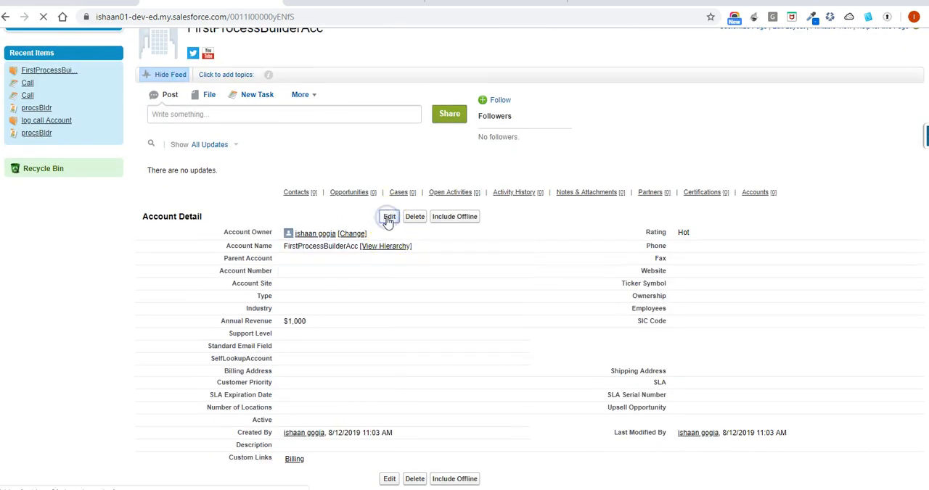
pyautogui.click(338, 301)
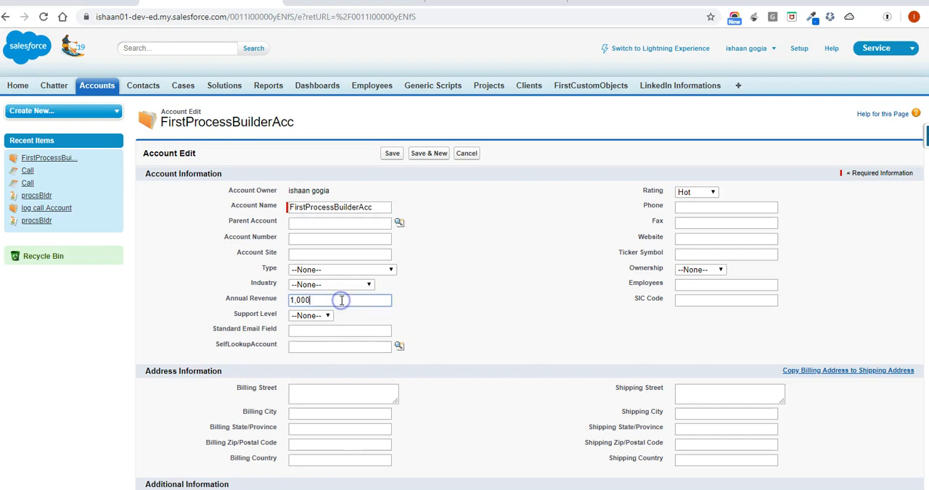
pyautogui.press('BackSpace')
pyautogui.write('10')
# Fill in the account's Standard Email Field with the e-mail address and try to save the record
pyautogui.click(327, 330)
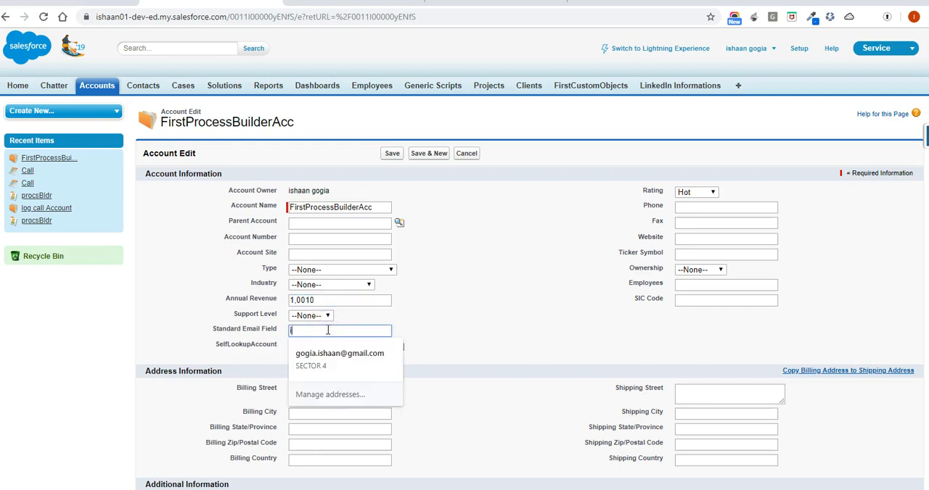
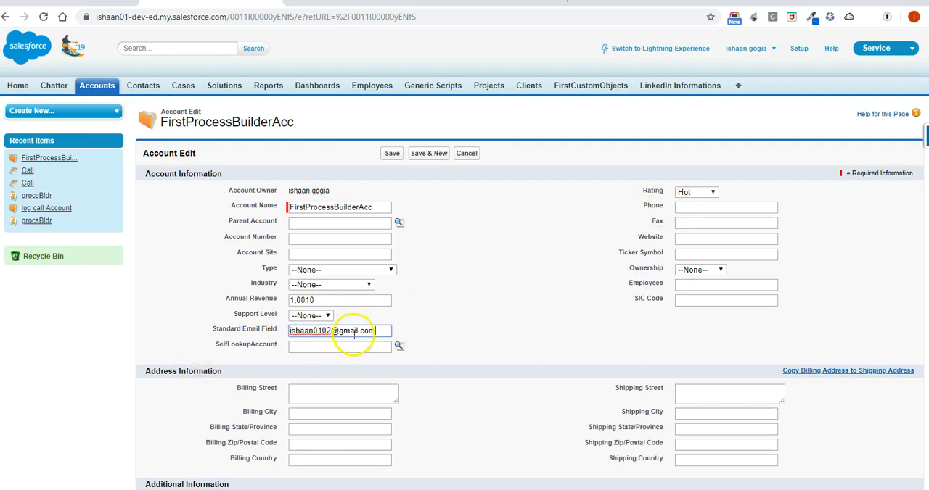
pyautogui.click(456, 291)
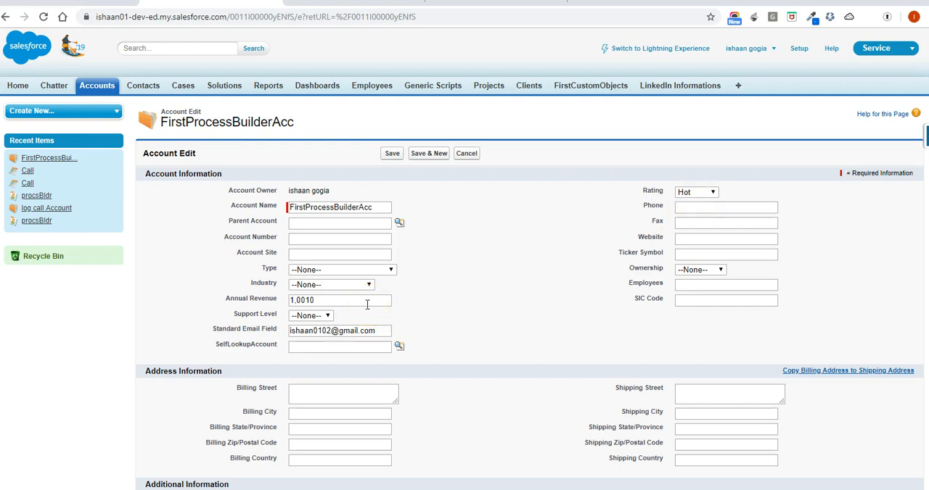
pyautogui.click(391, 155)
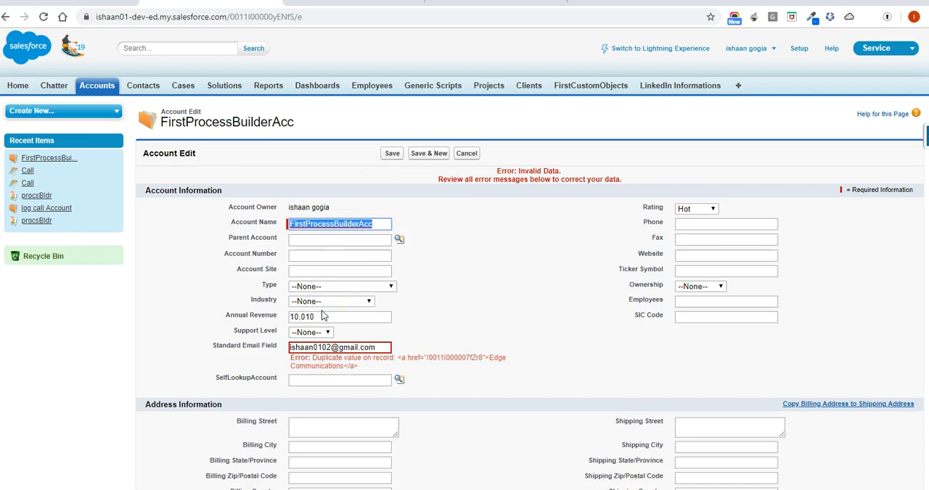
# Replace the account's Standard Email Field value with a different e-mail address, save the record, and close the task reminder
pyautogui.moveTo(382, 347); pyautogui.dragTo(284, 349)
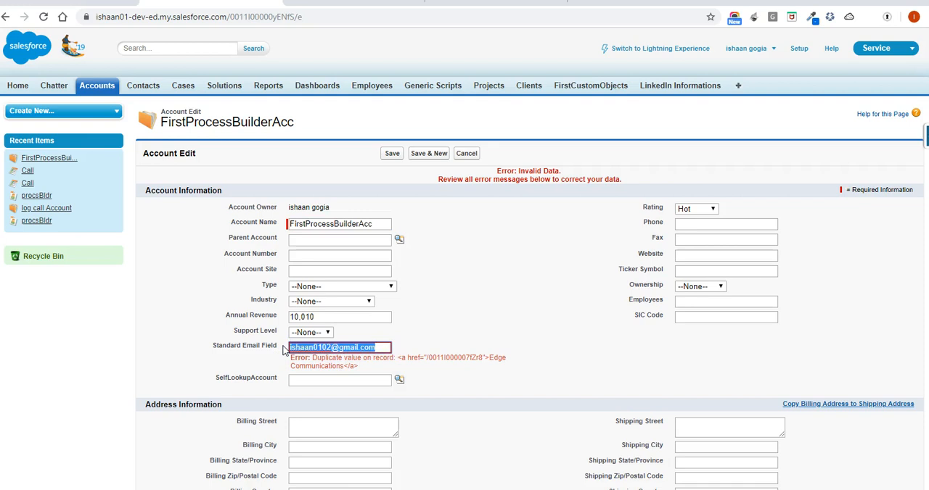
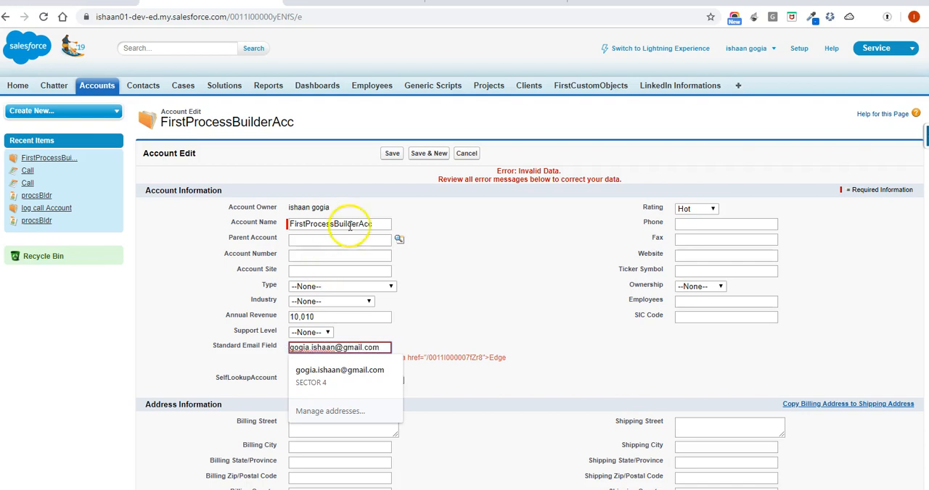
pyautogui.click(392, 154)
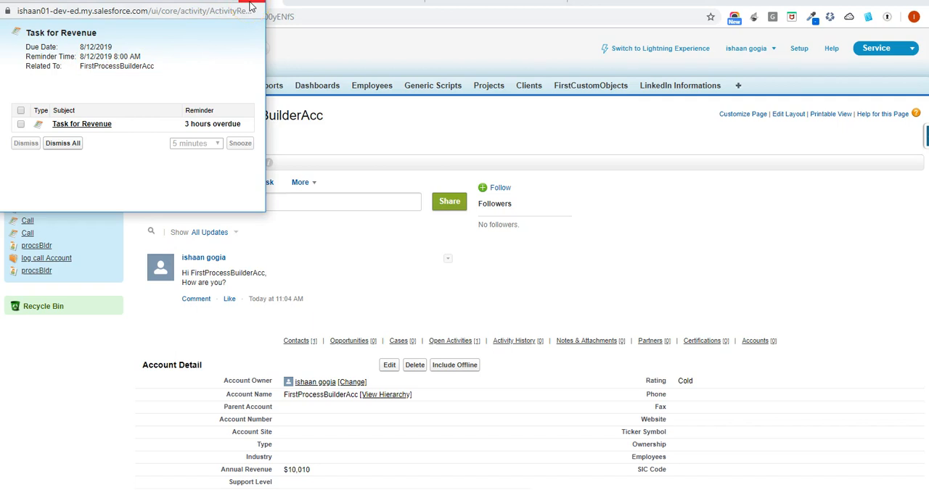
pyautogui.click(252, 5)
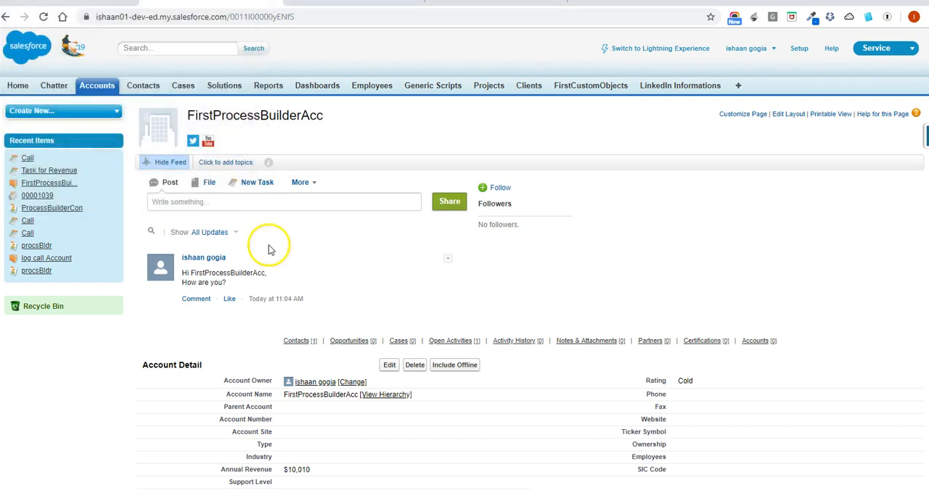
# Review the saved account's details and contacts, and examine the FirstCreateRecord action in the process
pyautogui.scroll(-3, 269, 251)
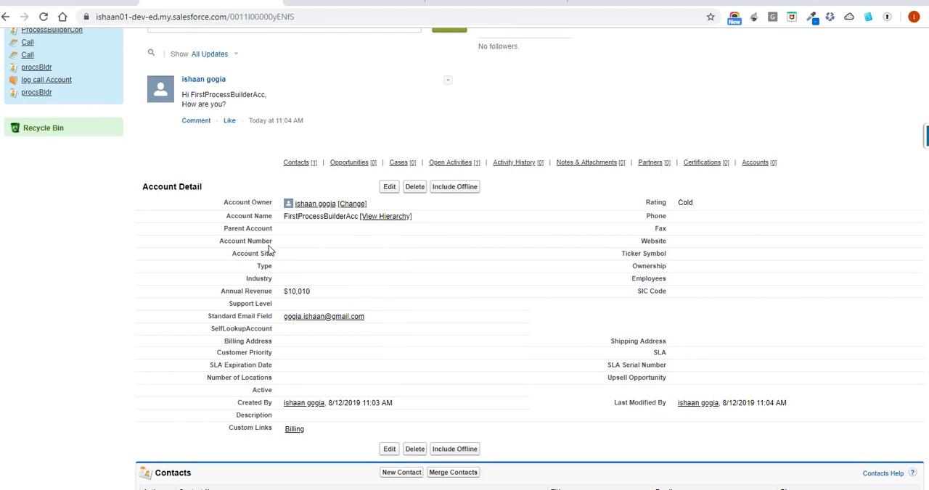
pyautogui.scroll(-1, 269, 250)
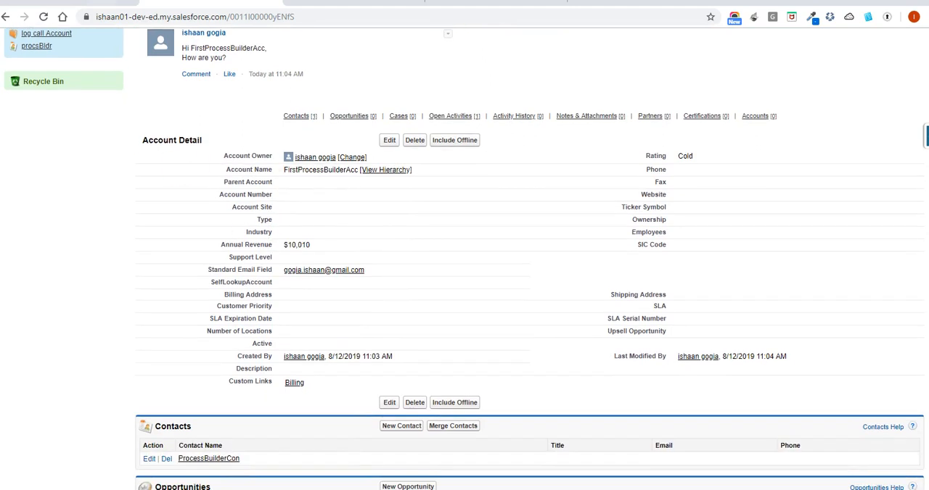
pyautogui.click(80, 2)
pyautogui.click(184, 240)
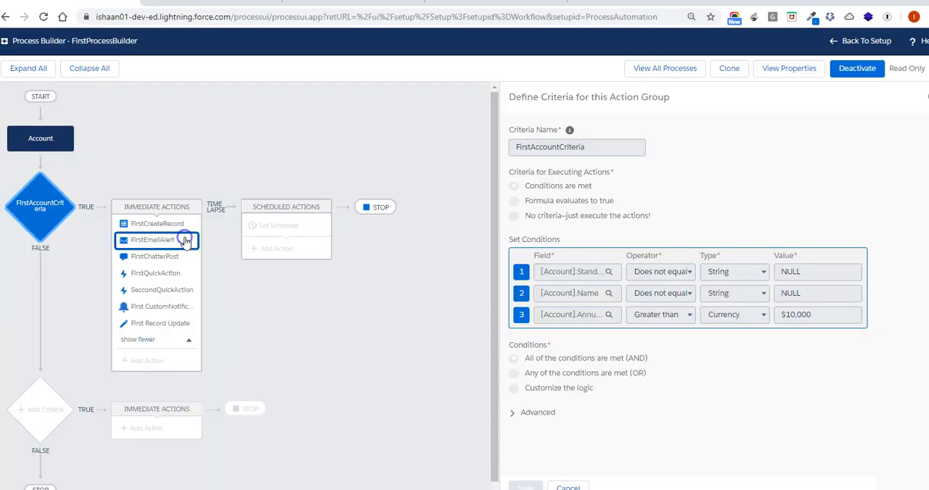
pyautogui.click(178, 224)
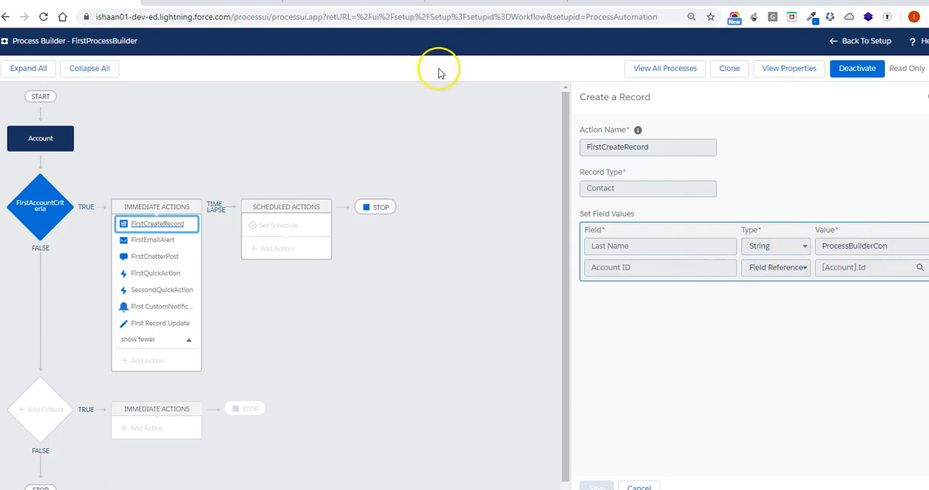
# Check the FirstProcessBuilderAcc record's Contacts related list for the contact defined by FirstCreateRecord
pyautogui.click(236, 2)
pyautogui.scroll(-1, 316, 243)
pyautogui.scroll(-2, 315, 242)
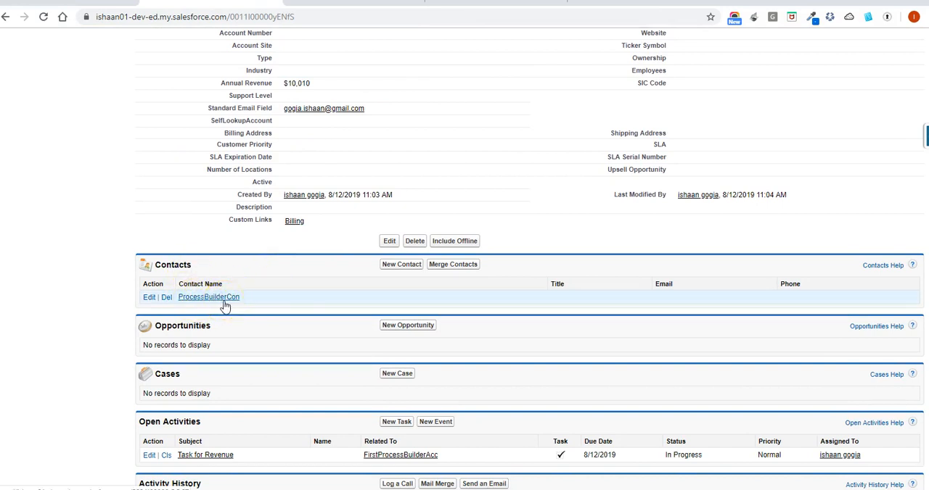
pyautogui.scroll(4, 225, 306)
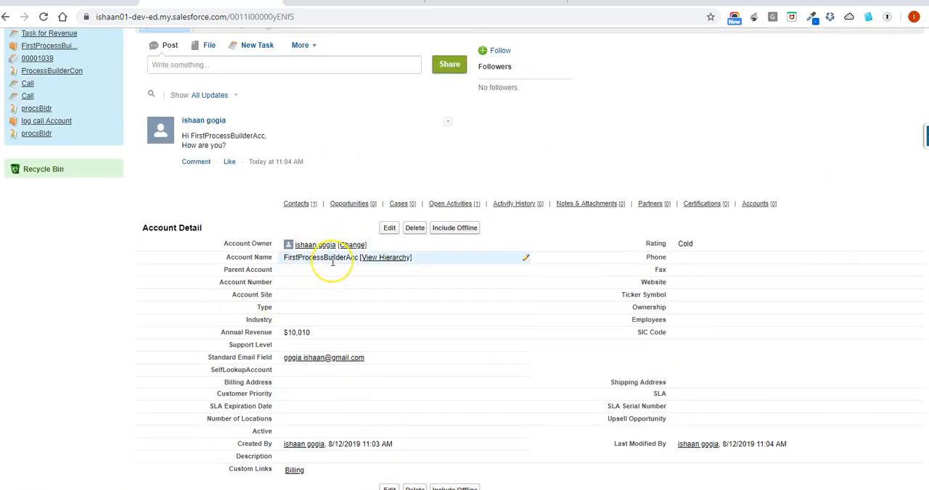
pyautogui.scroll(2, 331, 261)
pyautogui.scroll(-1, 332, 261)
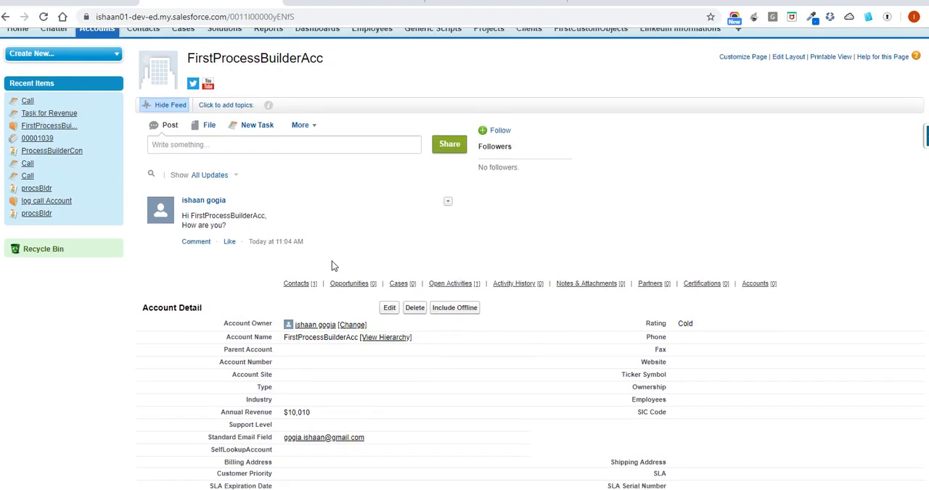
pyautogui.scroll(-4, 331, 266)
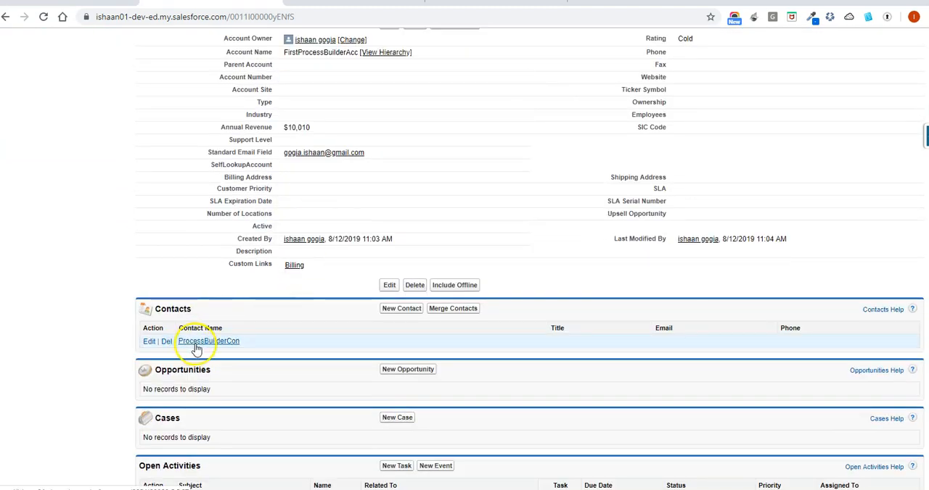
# Open the ProcessBuilderCon contact in a new browser tab and check which account it is linked to
pyautogui.rightClick(195, 348)
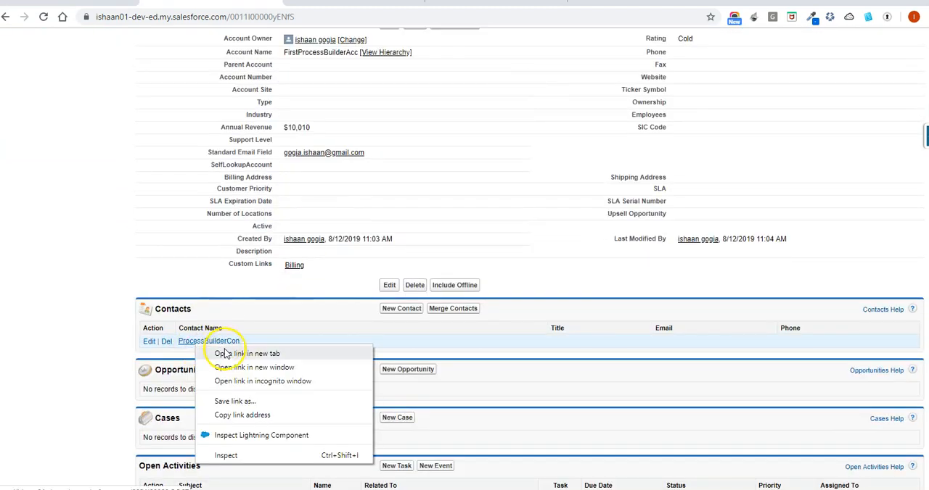
pyautogui.click(247, 353)
pyautogui.click(312, 3)
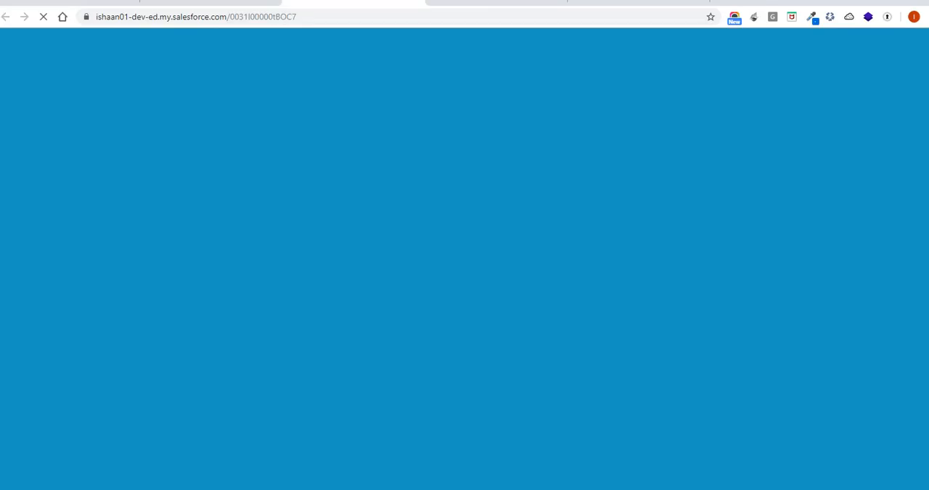
pyautogui.scroll(-2, 326, 211)
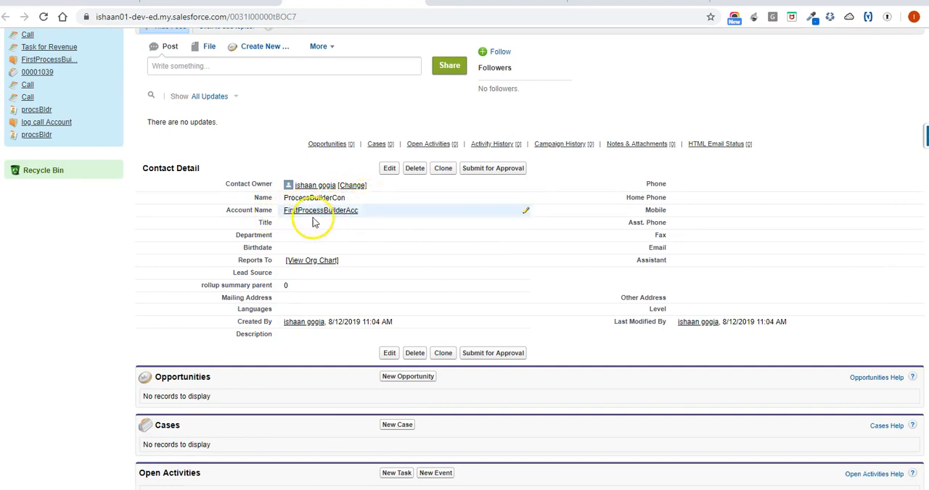
pyautogui.click(355, 214)
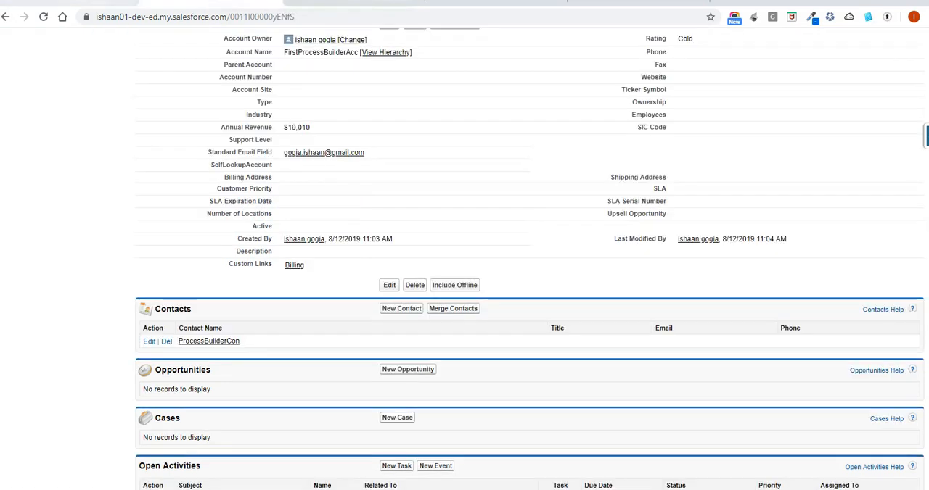
# View the FirstEmailAlert action in the process, and switch to Gmail to open the mailbox of the other signed-in account
pyautogui.click(114, 2)
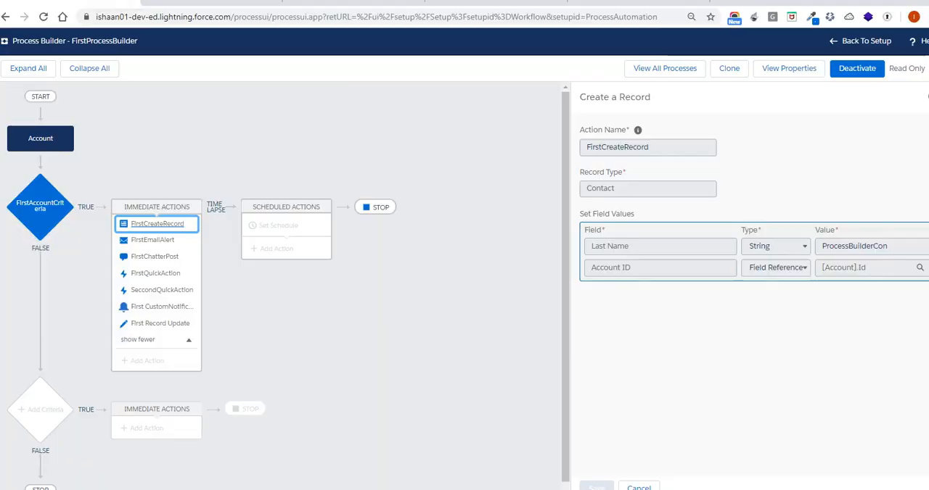
pyautogui.click(182, 246)
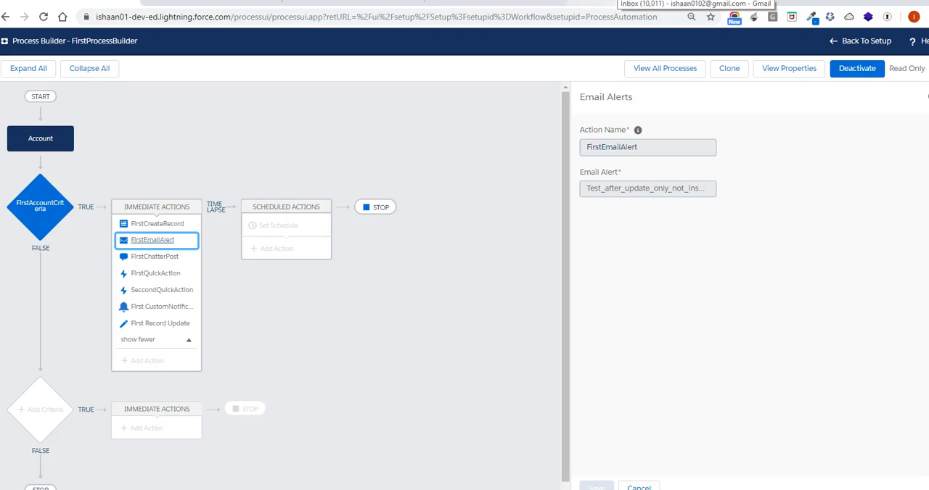
pyautogui.click(623, 1)
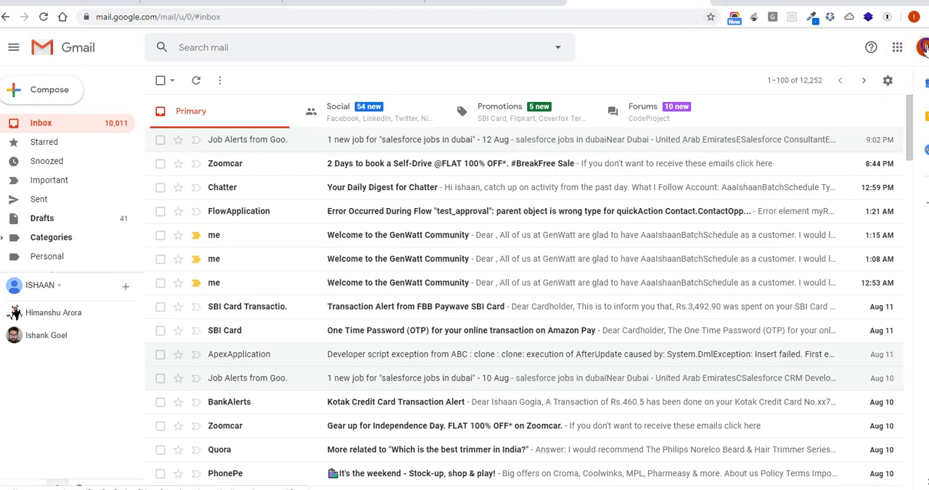
pyautogui.click(923, 47)
pyautogui.click(834, 179)
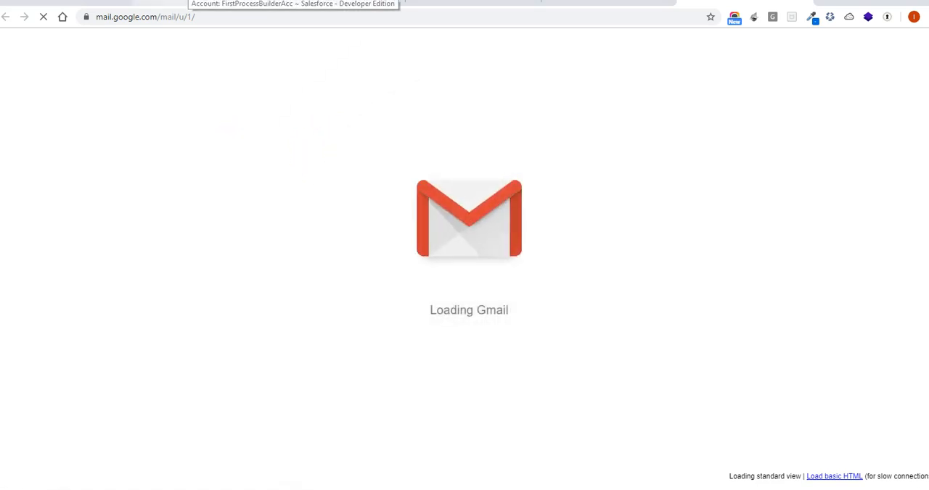
# Recheck the account record and FirstEmailAlert, and refresh the second Gmail inbox to look for the alert e-mail
pyautogui.click(200, 3)
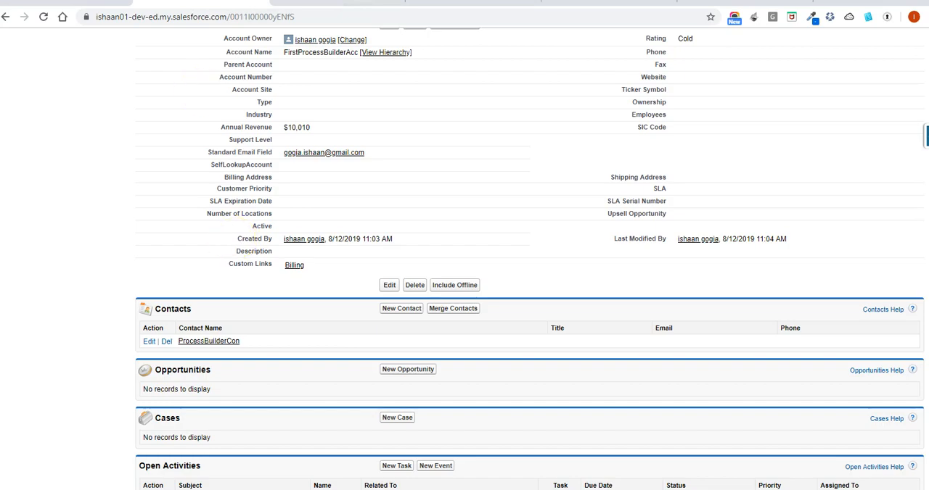
pyautogui.click(93, 3)
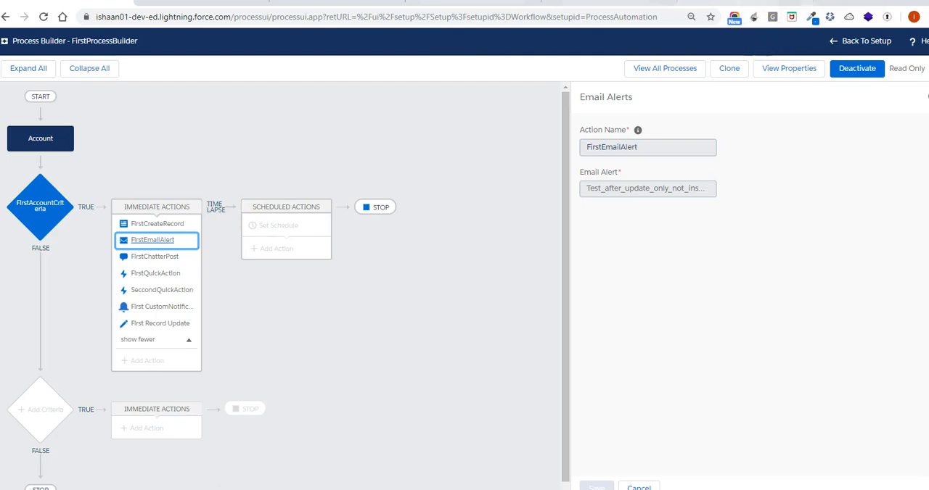
pyautogui.click(755, 5)
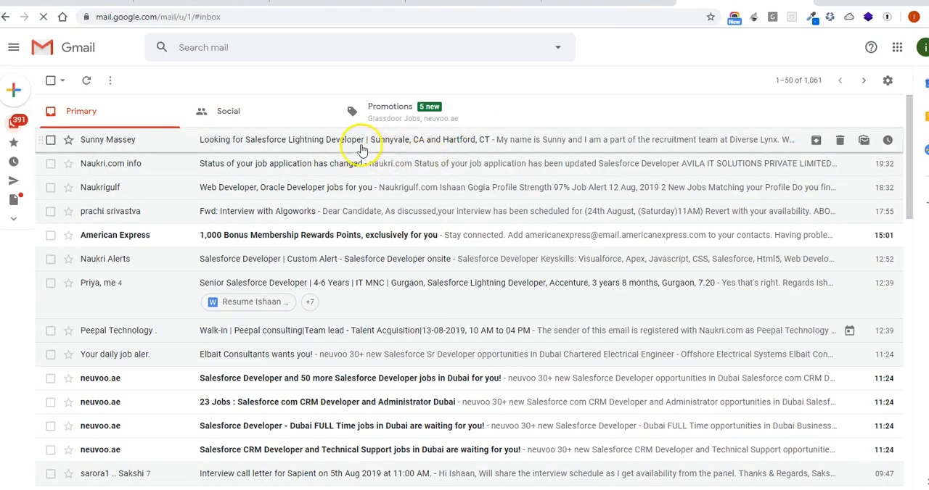
pyautogui.click(88, 79)
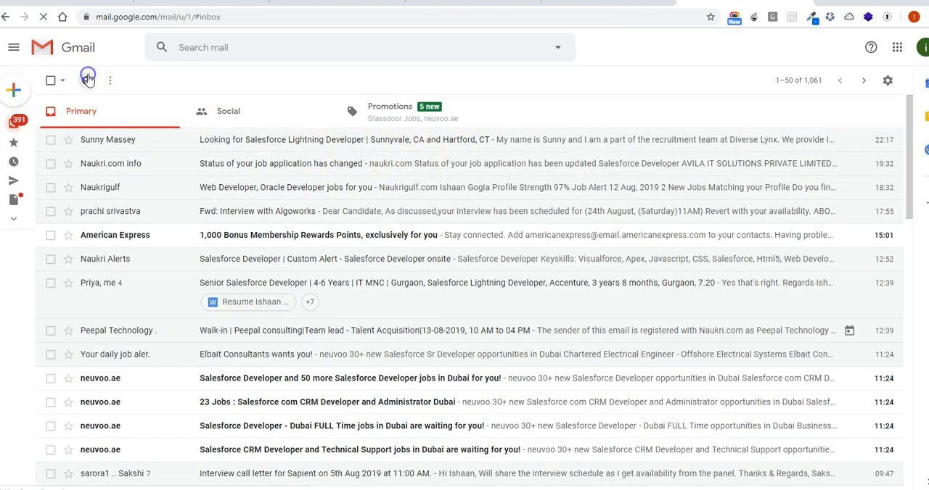
# Examine the FirstChatterPost action in the process and compare its message with the post in the account's Chatter feed
pyautogui.click(58, 2)
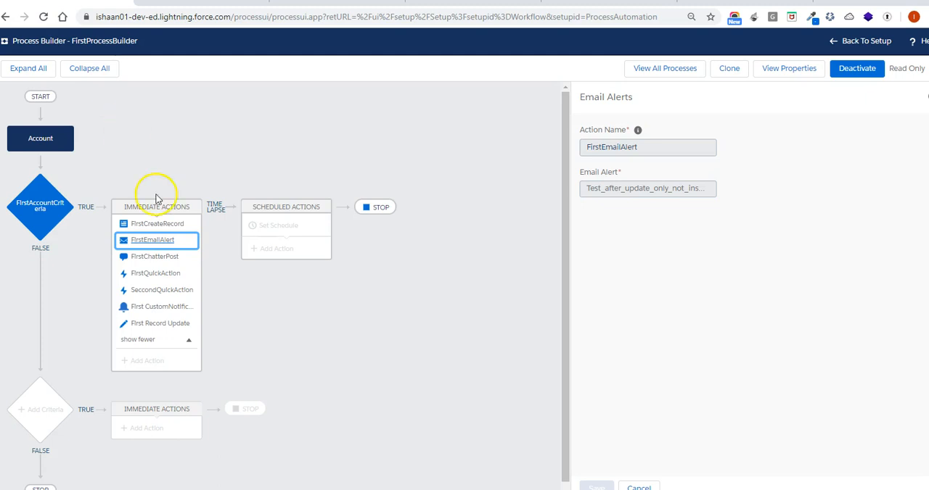
pyautogui.click(193, 262)
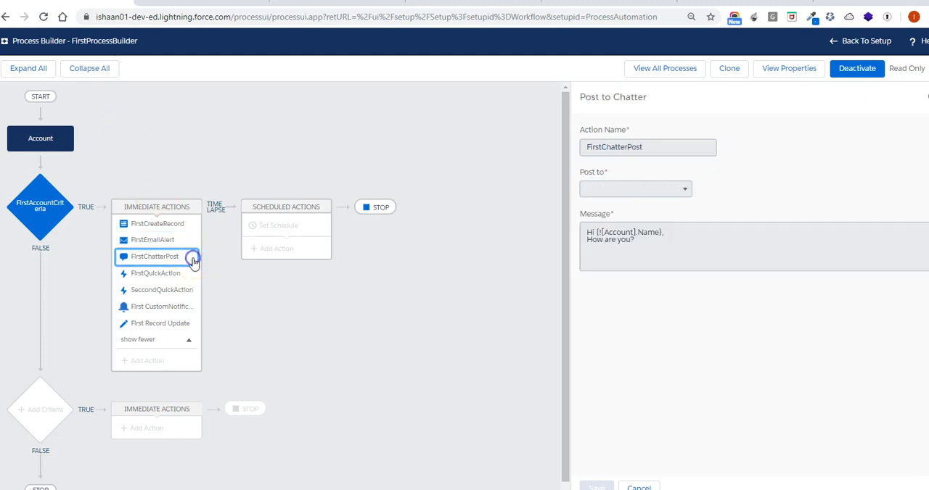
pyautogui.click(320, 293)
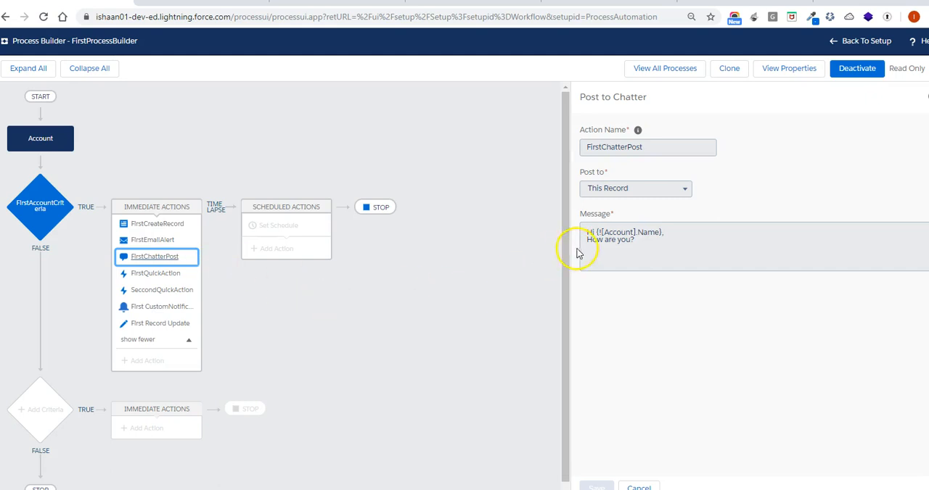
pyautogui.click(211, 2)
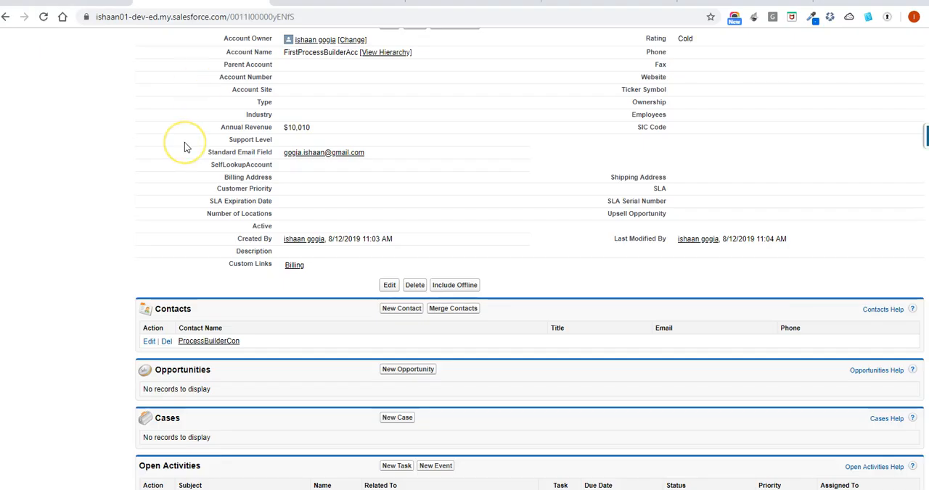
pyautogui.scroll(3, 184, 148)
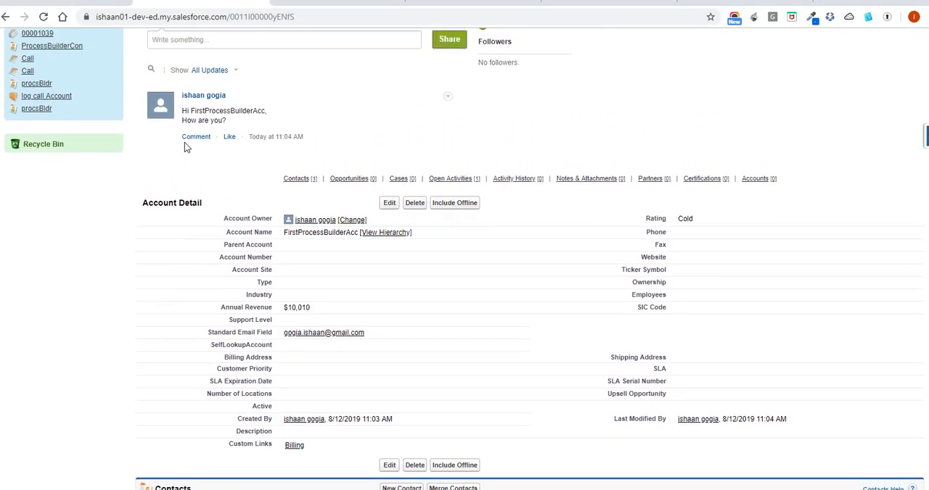
pyautogui.scroll(2, 184, 147)
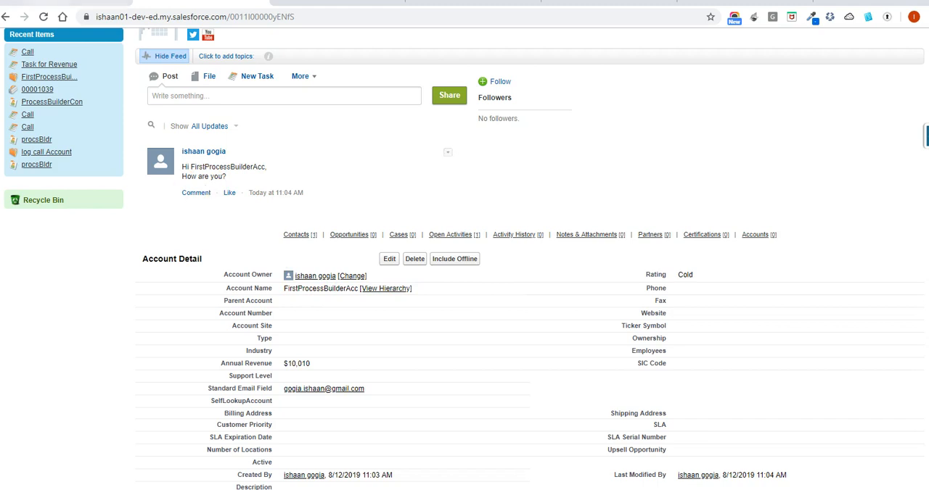
# View the FirstQuickAction settings in the process and check the Home page's Chatter feed for the logged call
pyautogui.click(76, 3)
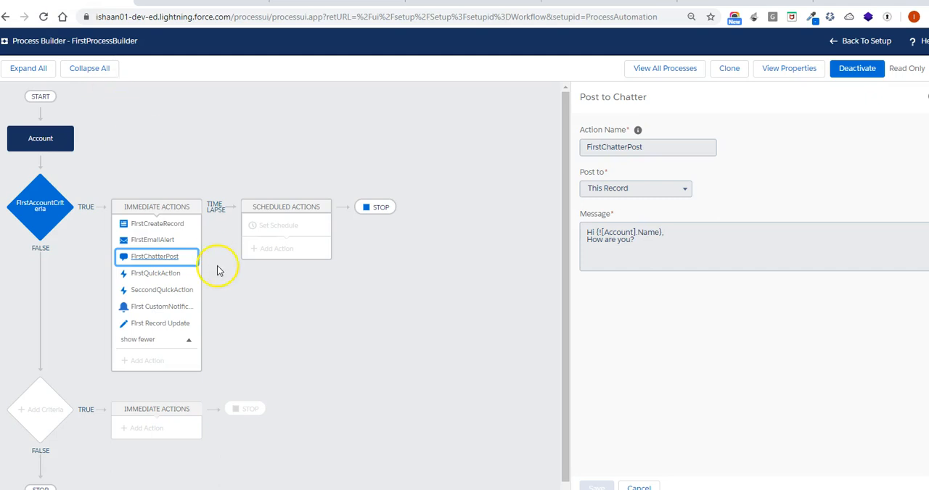
pyautogui.click(191, 273)
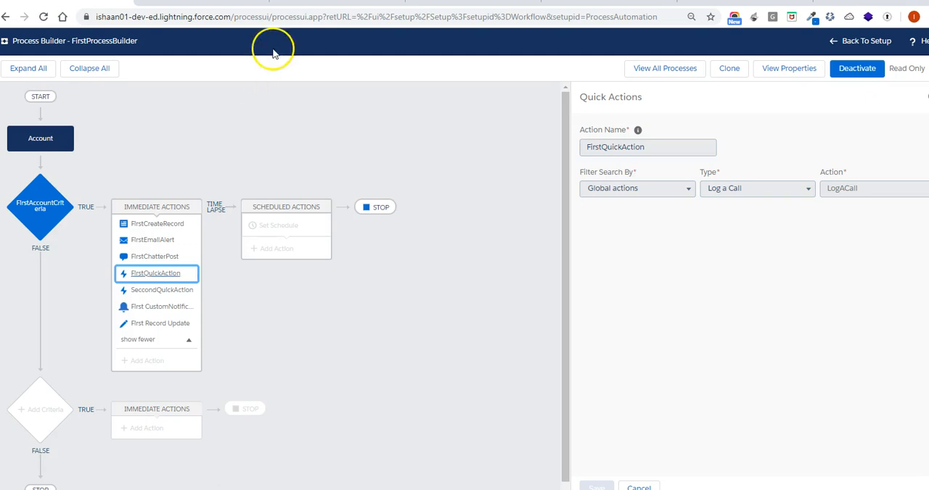
pyautogui.click(209, 2)
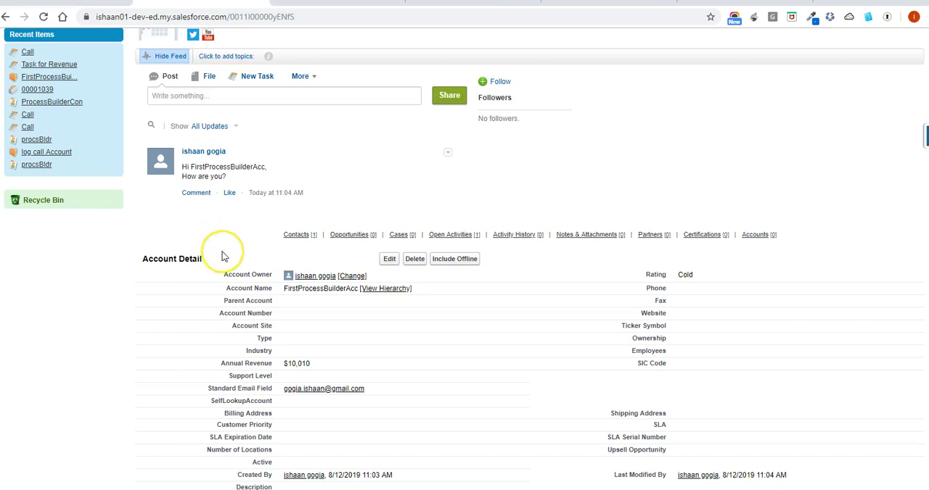
pyautogui.scroll(2, 223, 256)
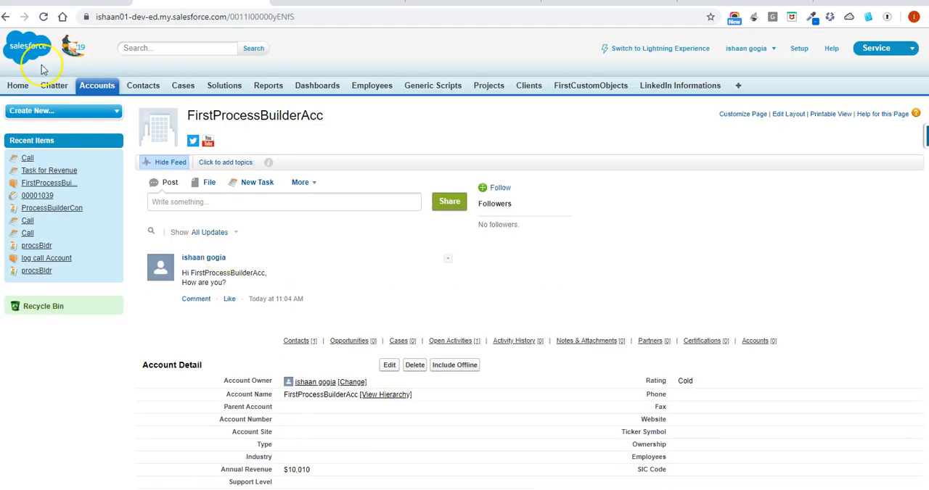
pyautogui.click(21, 88)
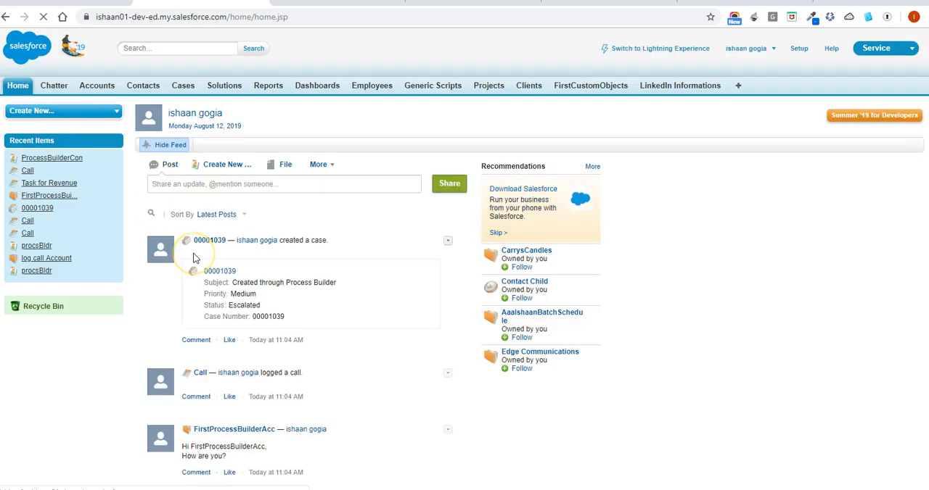
pyautogui.scroll(-2, 211, 257)
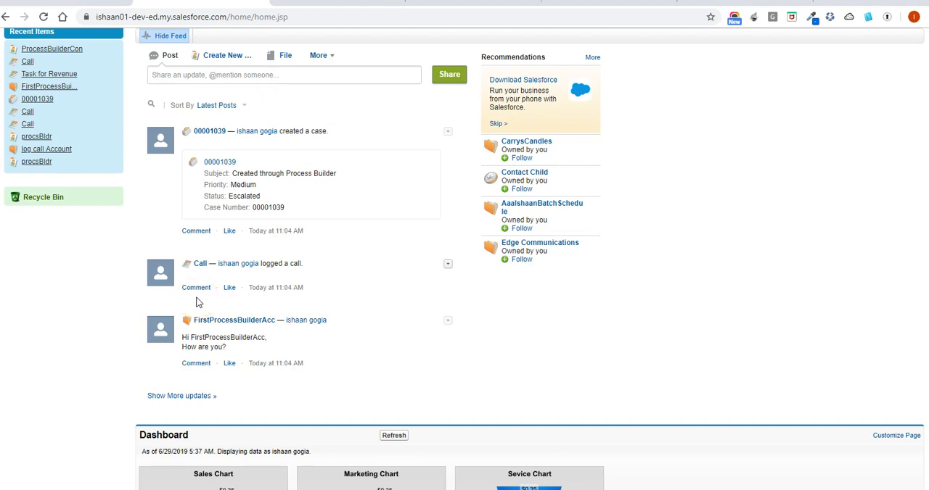
pyautogui.scroll(1, 198, 298)
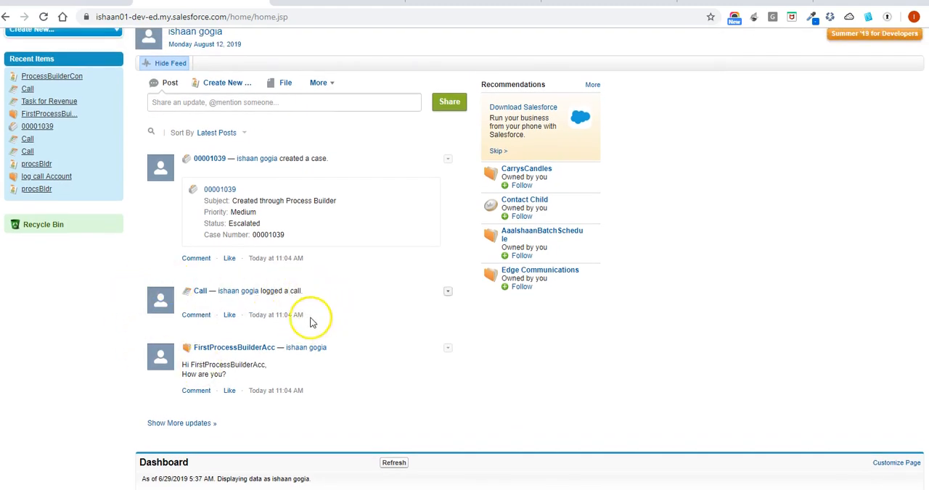
pyautogui.click(108, 120)
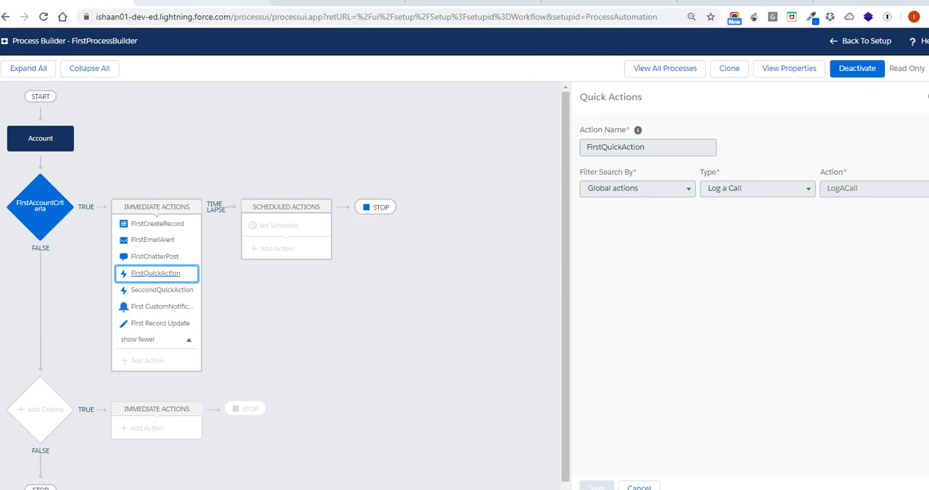
pyautogui.click(223, 3)
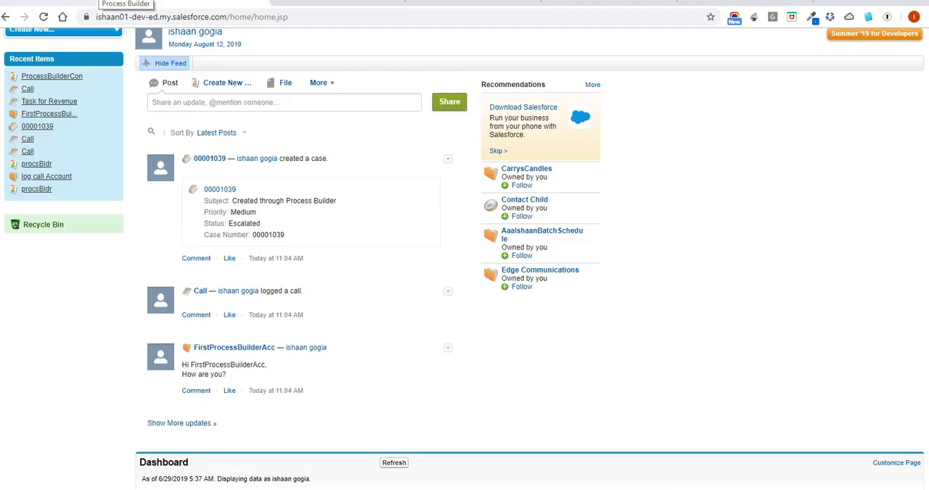
# View the SeccondQuickAction field values in the process and compare them with the case post in the Home feed
pyautogui.click(116, 2)
pyautogui.click(177, 291)
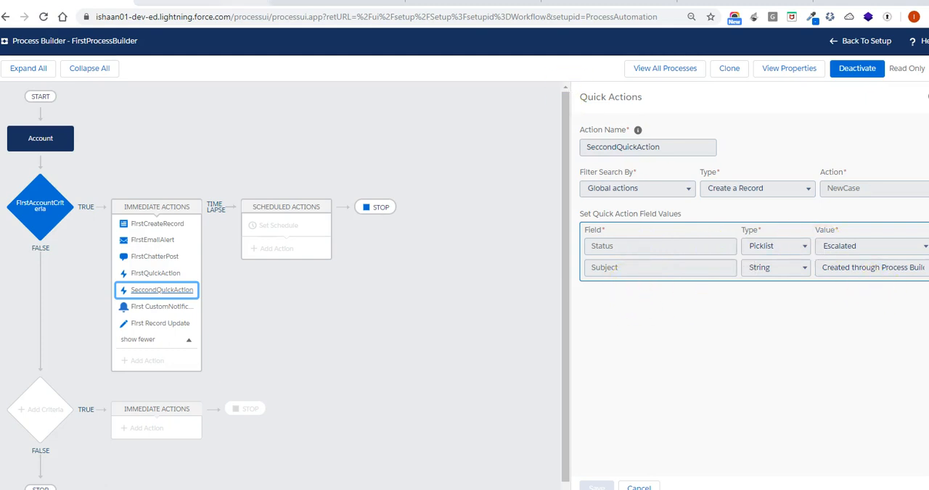
pyautogui.click(250, 1)
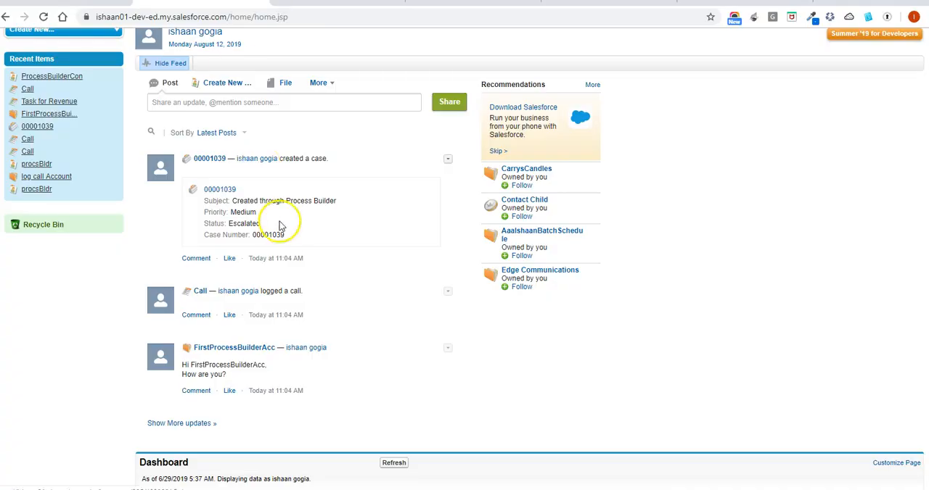
# Open the recent case titled "Created through Process Builder" from Cases, review its feed details, and return to the process
pyautogui.scroll(2, 285, 232)
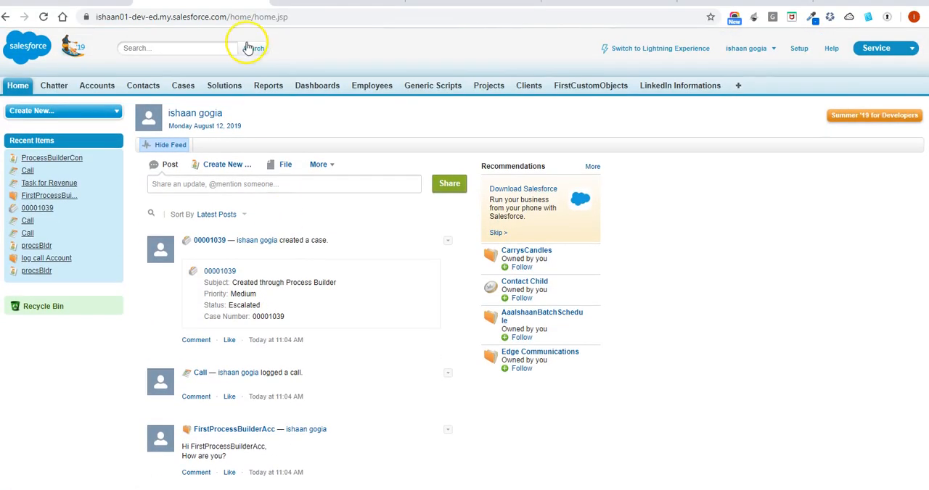
pyautogui.click(186, 86)
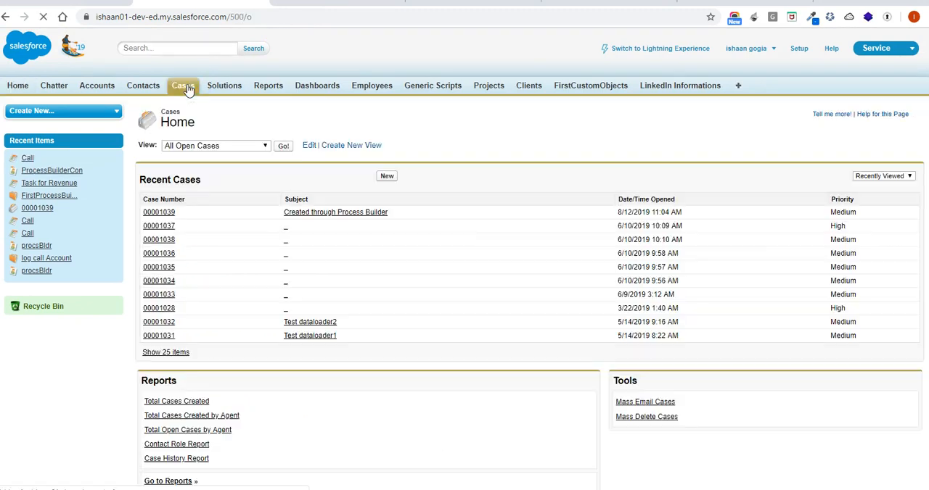
pyautogui.click(162, 213)
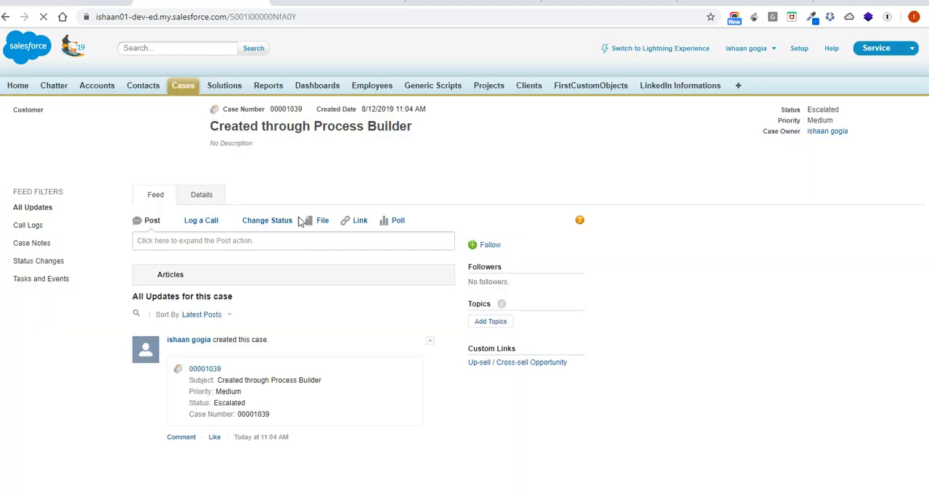
pyautogui.scroll(-2, 300, 222)
pyautogui.scroll(-3, 300, 223)
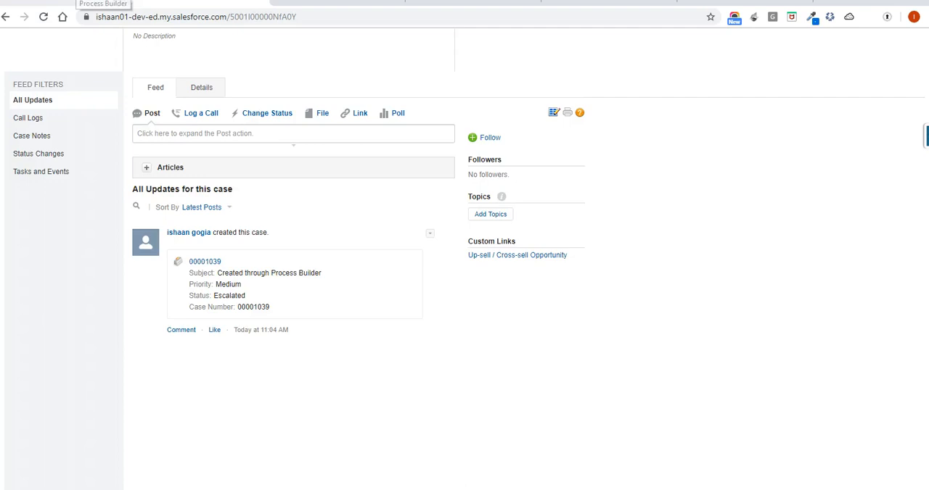
pyautogui.click(80, 3)
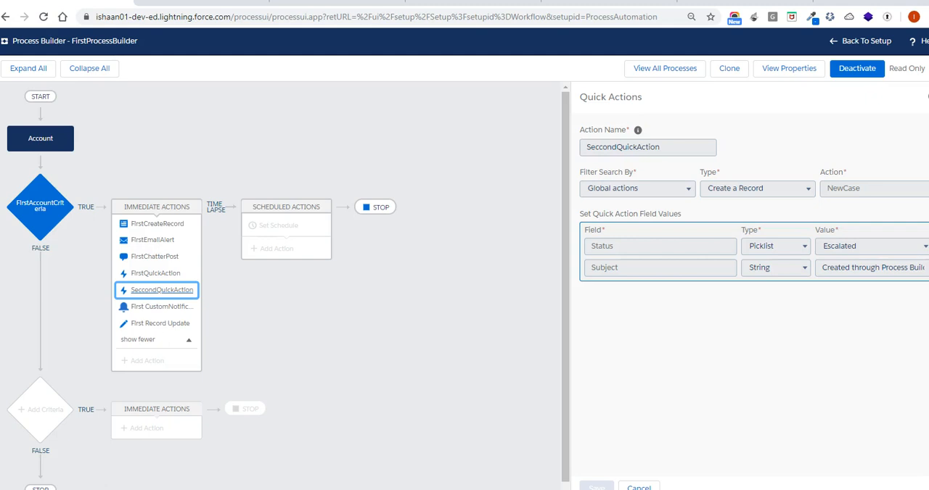
# View the First CustomNotification and First Record Update settings, and check the Rating field on the FirstProcessBuilderAcc account
pyautogui.click(177, 313)
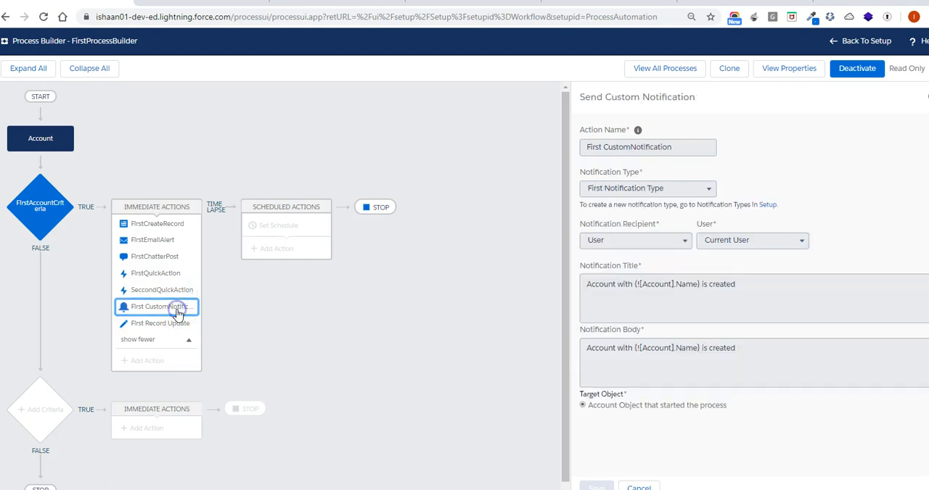
pyautogui.click(183, 325)
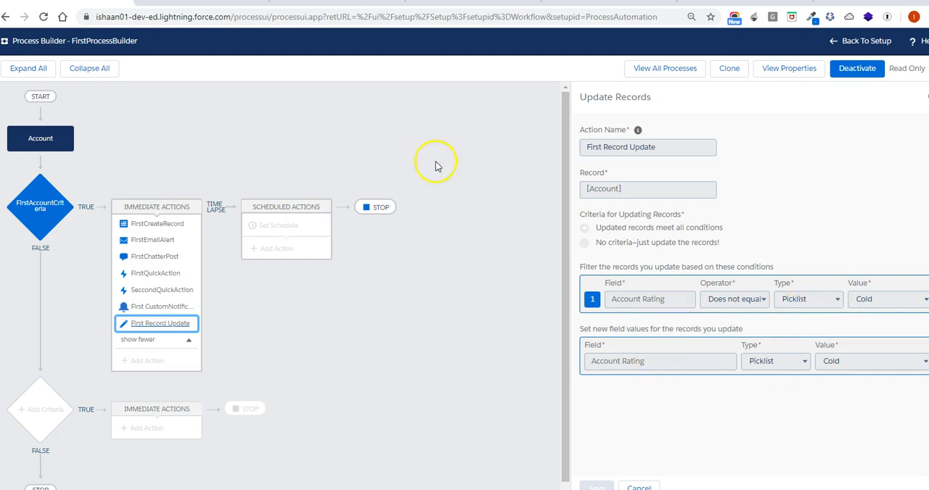
pyautogui.click(187, 4)
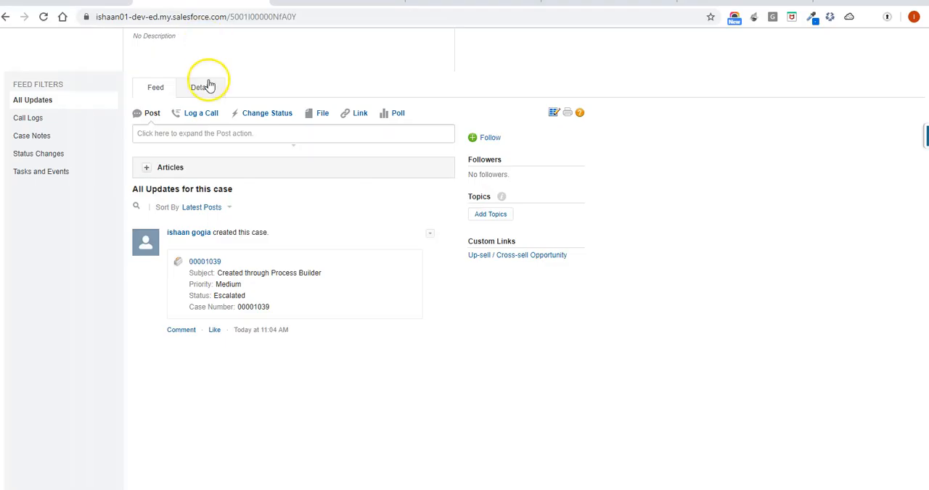
pyautogui.click(107, 88)
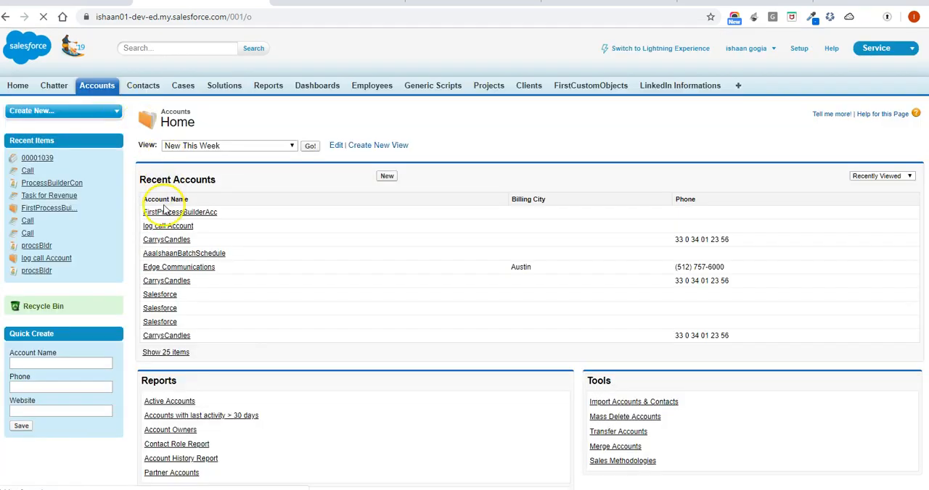
pyautogui.click(169, 214)
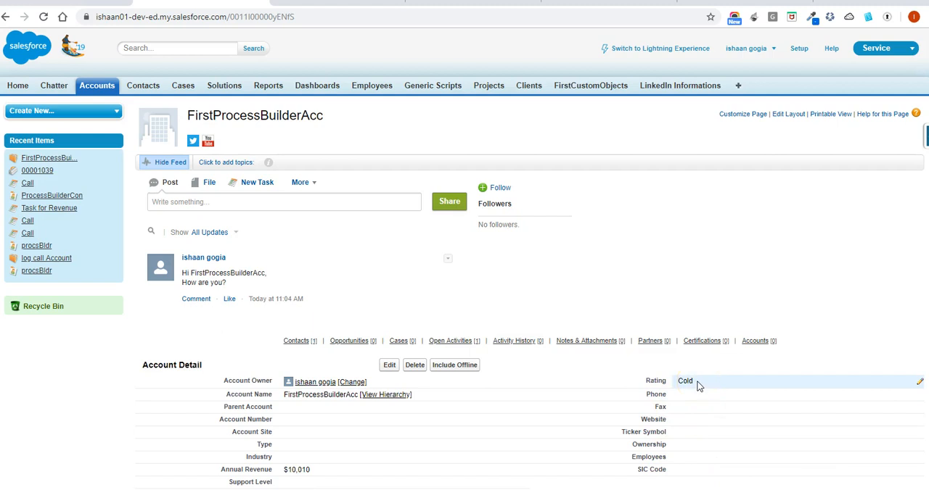
pyautogui.scroll(-1, 698, 386)
pyautogui.doubleClick(812, 380)
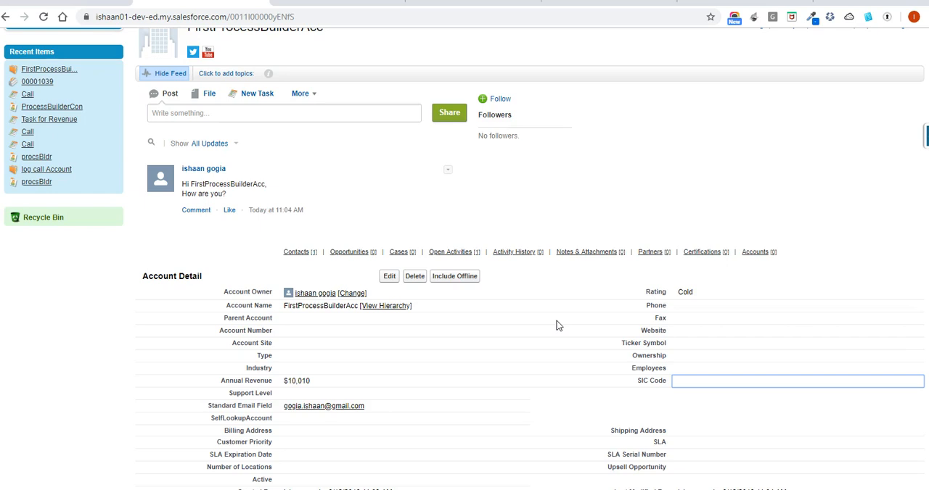
# Replace the address in the account's Standard Email Field with the other e-mail address
pyautogui.doubleClick(409, 336)
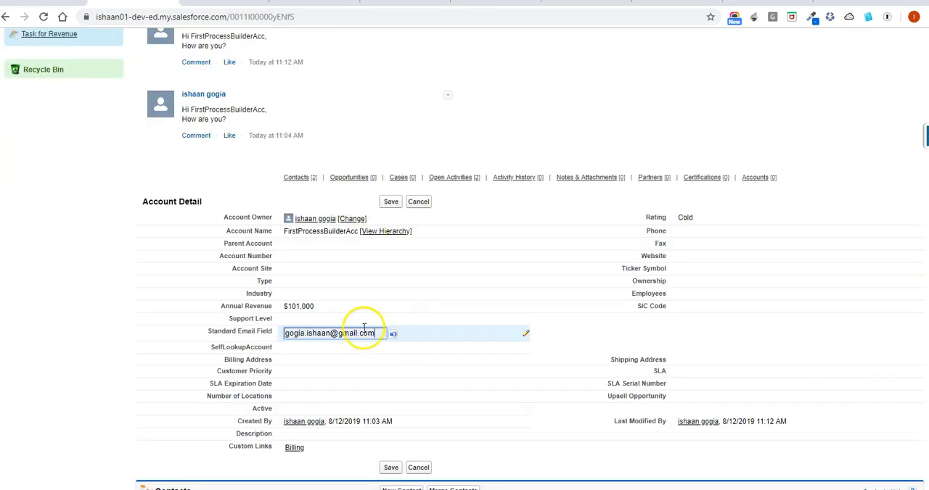
pyautogui.moveTo(379, 333); pyautogui.dragTo(290, 336)
pyautogui.click(280, 336)
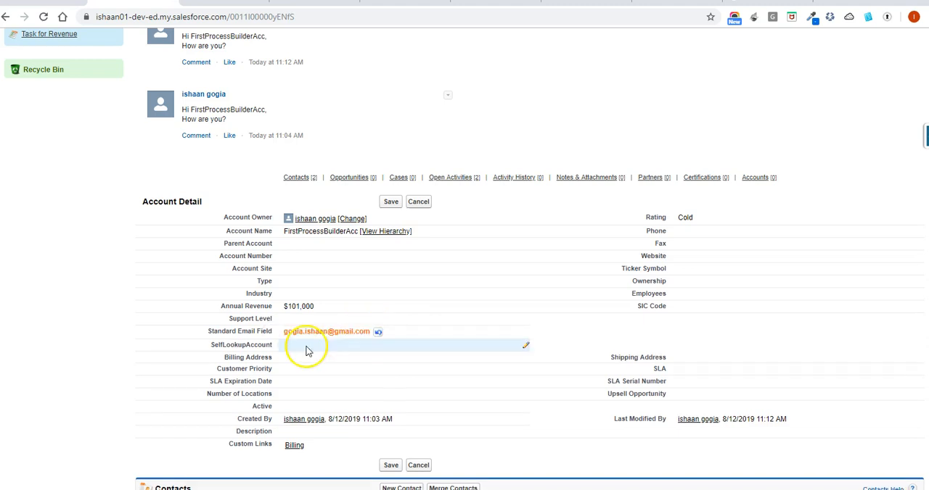
pyautogui.doubleClick(350, 335)
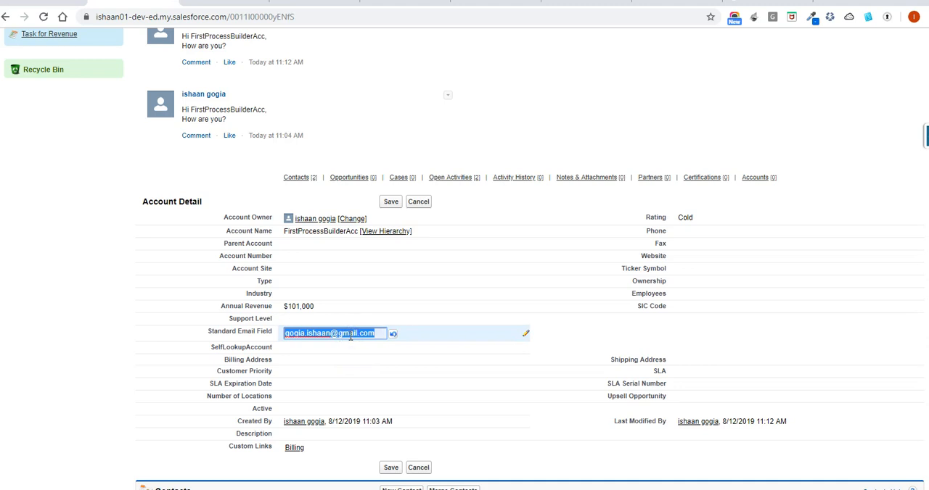
pyautogui.click(353, 355)
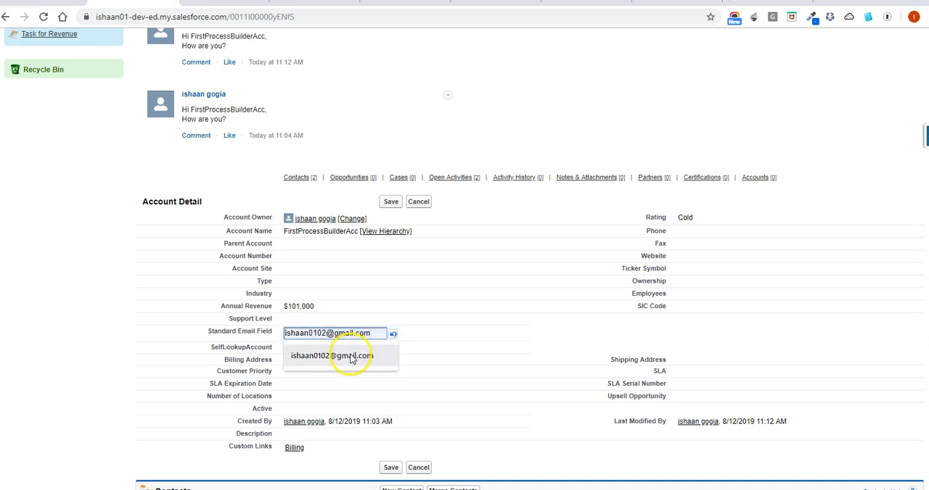
# Set the account's Annual Revenue to 101 and save the record
pyautogui.click(340, 308)
pyautogui.doubleClick(339, 308)
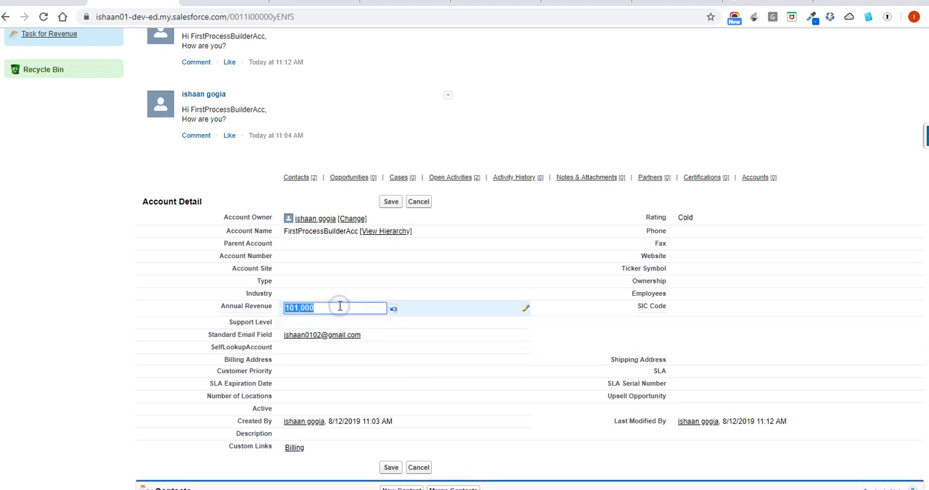
pyautogui.click(339, 308)
pyautogui.press('BackSpace')
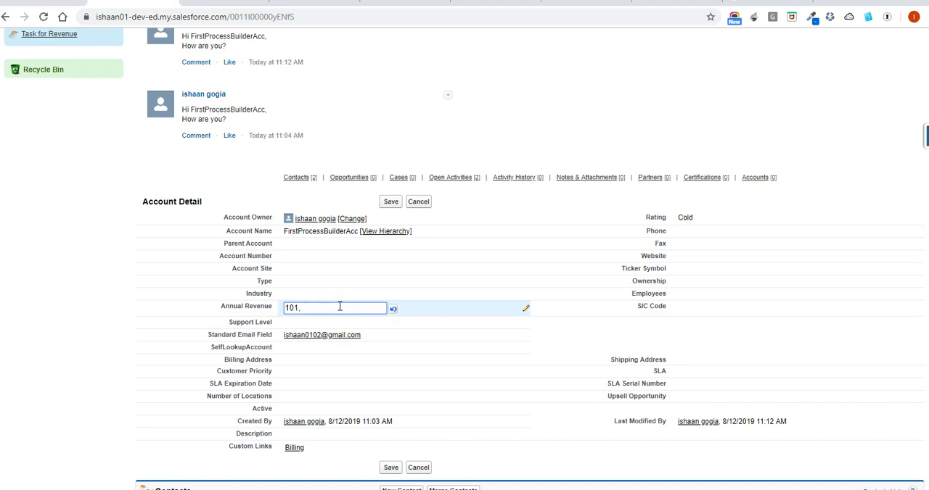
pyautogui.press('BackSpace')
pyautogui.click(390, 201)
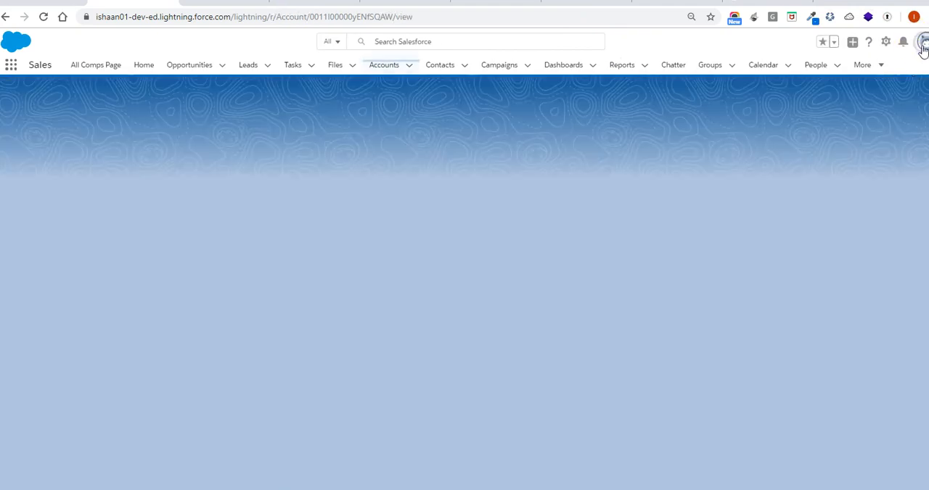
# Switch back to Salesforce Classic and open the FirstProcessBuilderAcc account from the recent accounts
pyautogui.click(923, 45)
pyautogui.click(818, 73)
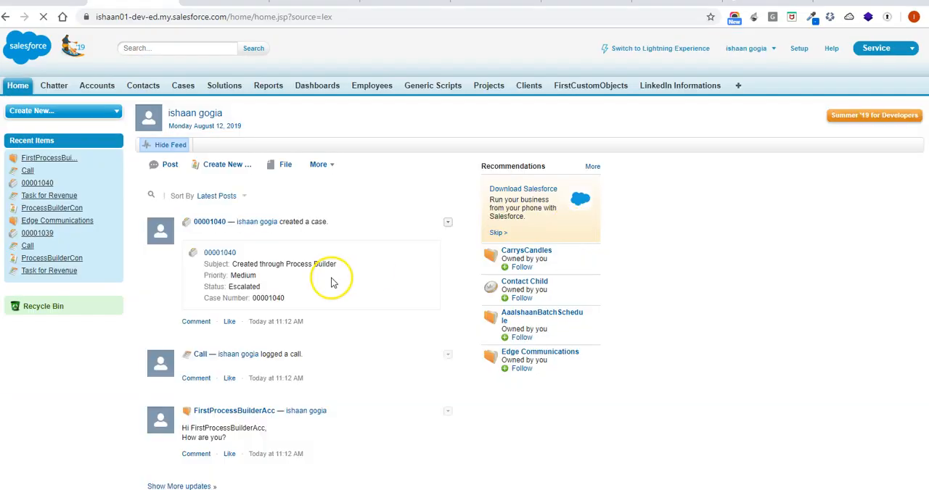
pyautogui.click(107, 88)
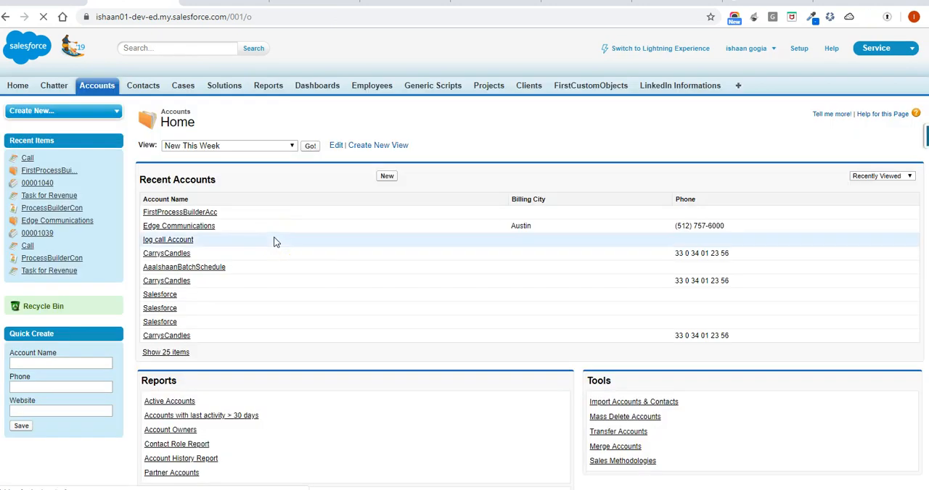
pyautogui.click(193, 214)
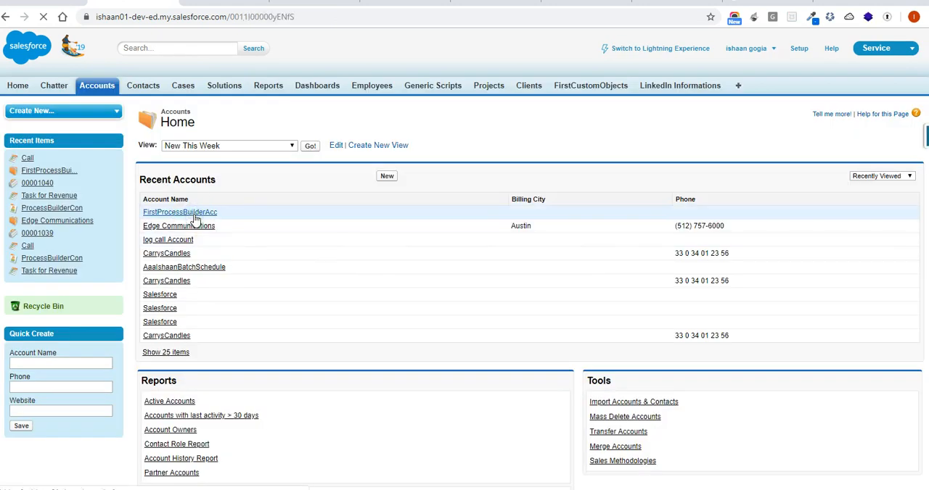
# Set the account's Annual Revenue to 1010000 and its Rating to Hot, and save the record
pyautogui.scroll(-3, 355, 414)
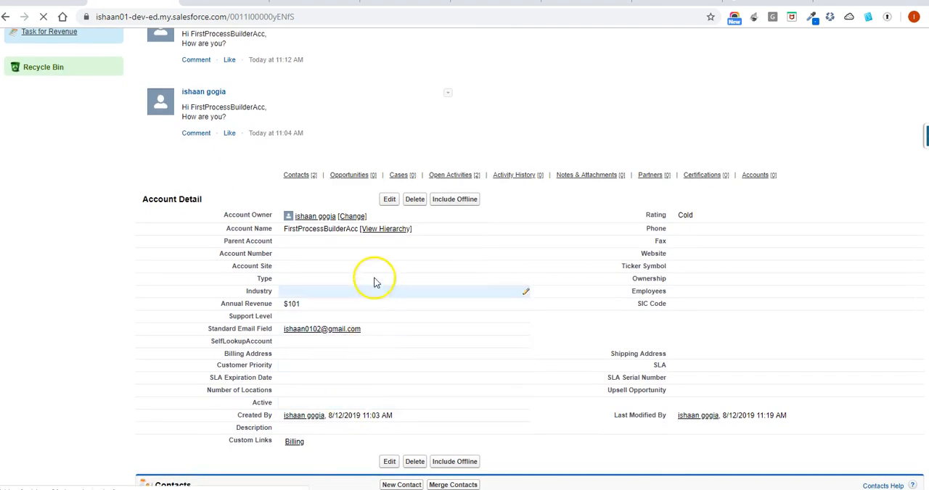
pyautogui.doubleClick(328, 308)
pyautogui.click(335, 306)
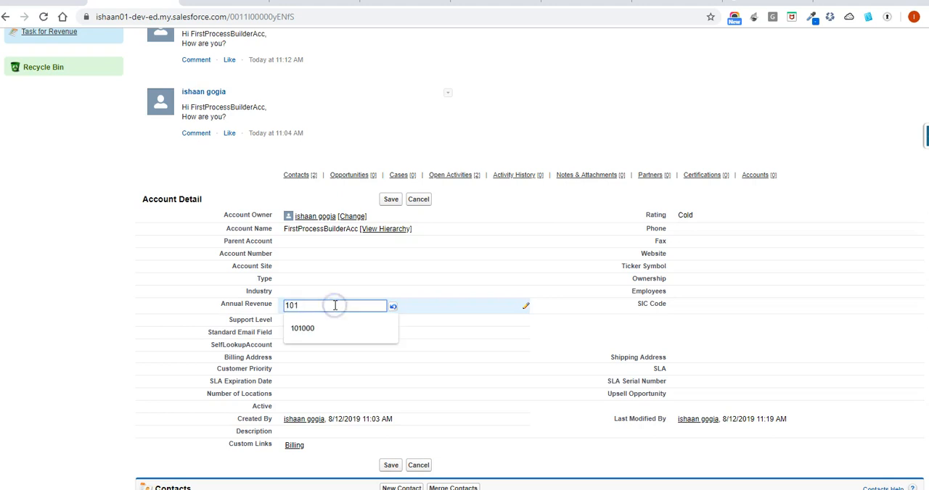
pyautogui.write('0000')
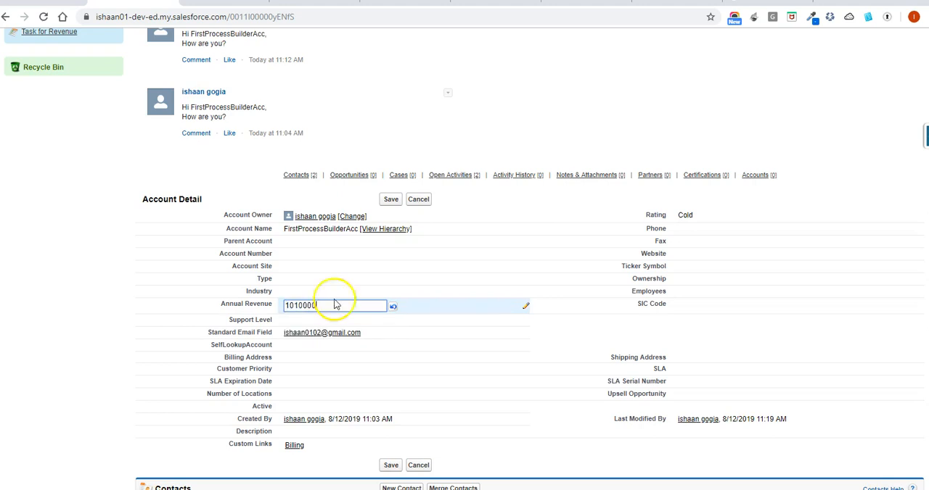
pyautogui.doubleClick(728, 214)
pyautogui.click(715, 218)
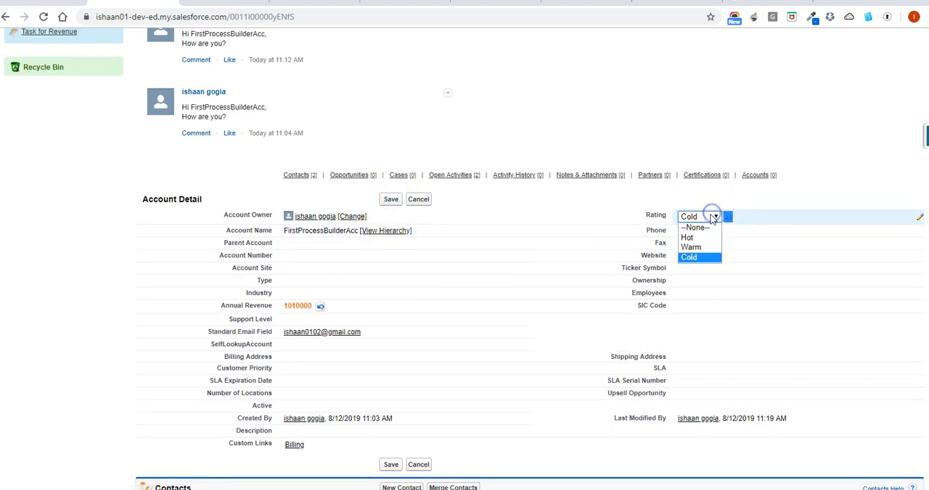
pyautogui.click(697, 238)
pyautogui.click(390, 199)
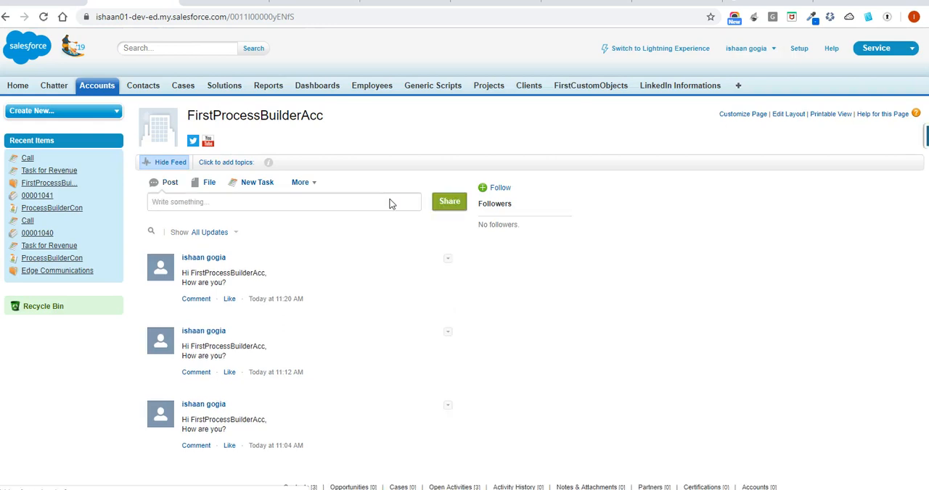
# Examine the saved account's Chatter feed and its Rating value for the results of the process
pyautogui.scroll(-2, 390, 204)
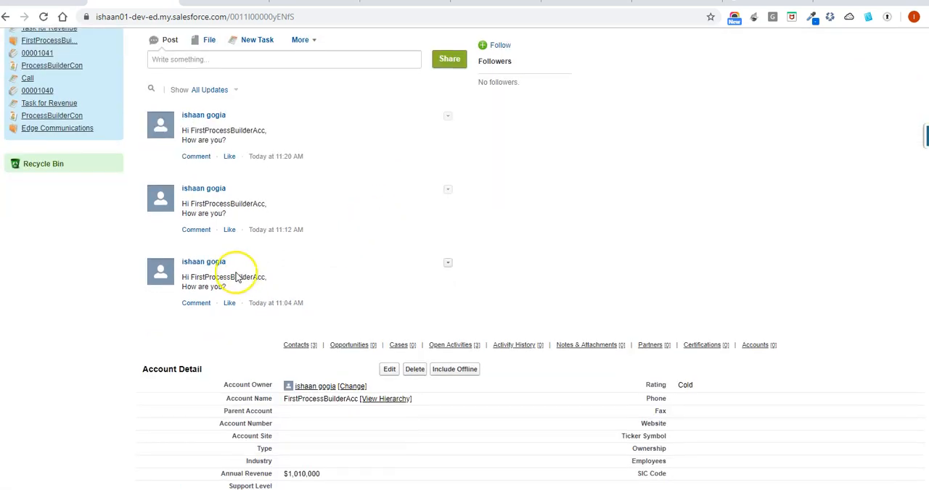
pyautogui.scroll(-1, 234, 278)
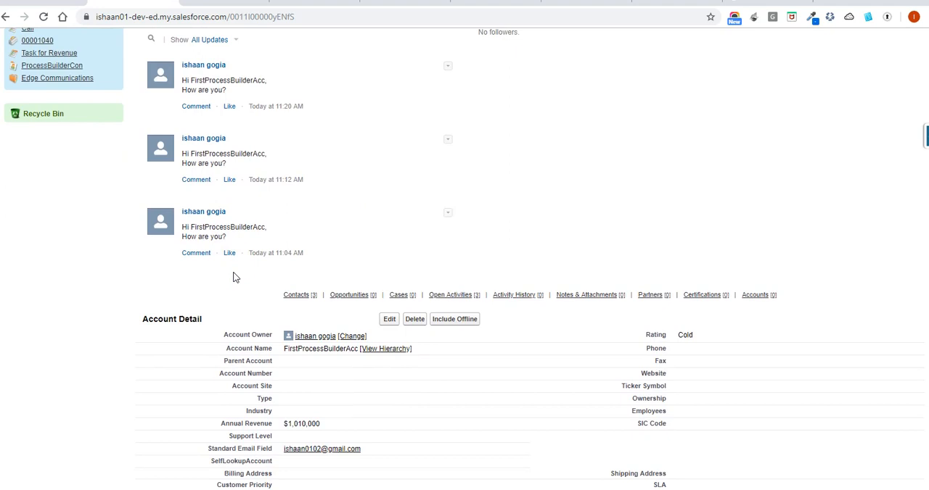
pyautogui.scroll(3, 234, 277)
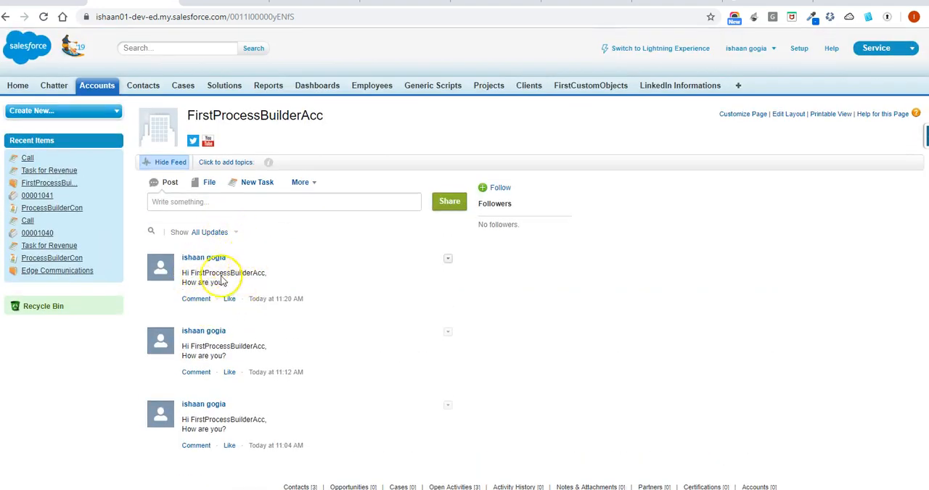
pyautogui.scroll(-3, 216, 274)
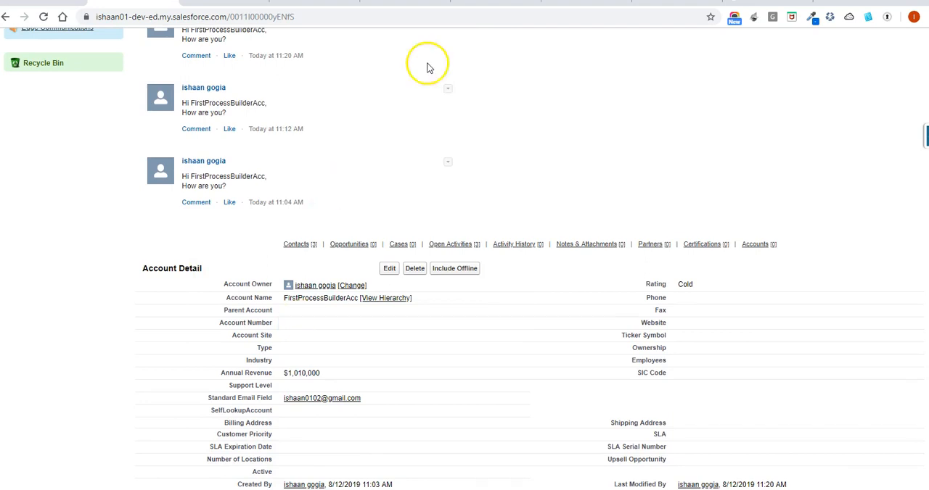
# Switch to Gmail, check the account name in the newest "Welcome to the GenWatt Community" message, and view the process's FirstEmailAlert action
pyautogui.click(580, 2)
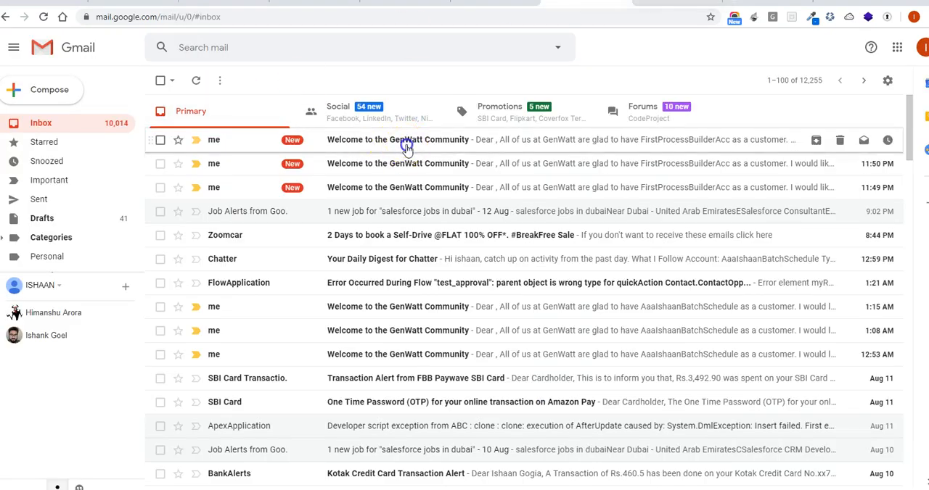
pyautogui.click(407, 142)
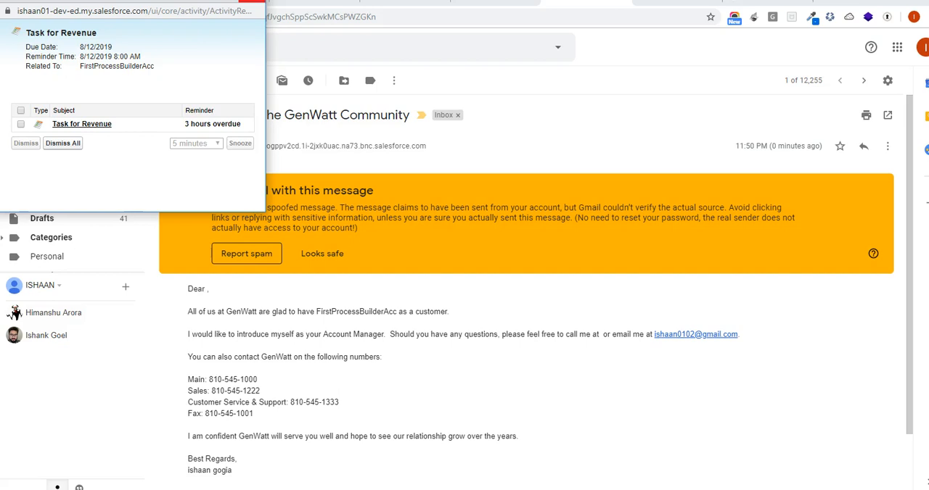
pyautogui.click(252, 7)
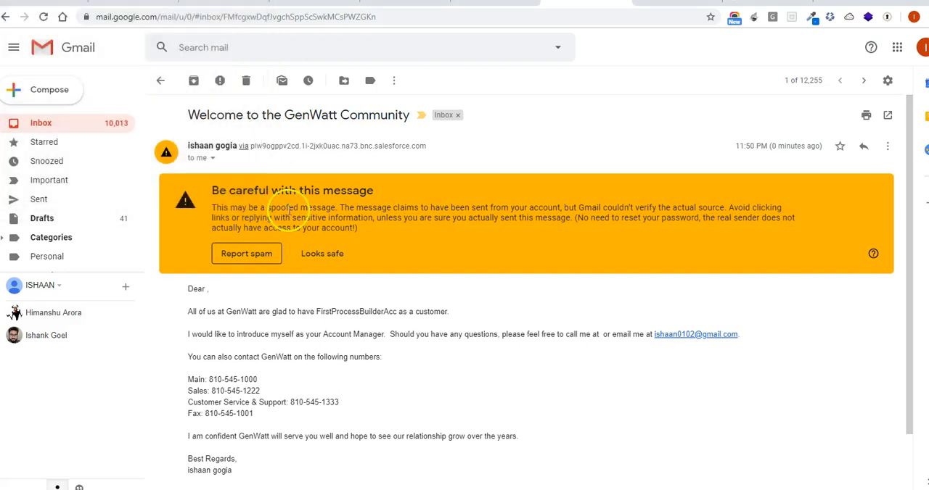
pyautogui.doubleClick(337, 313)
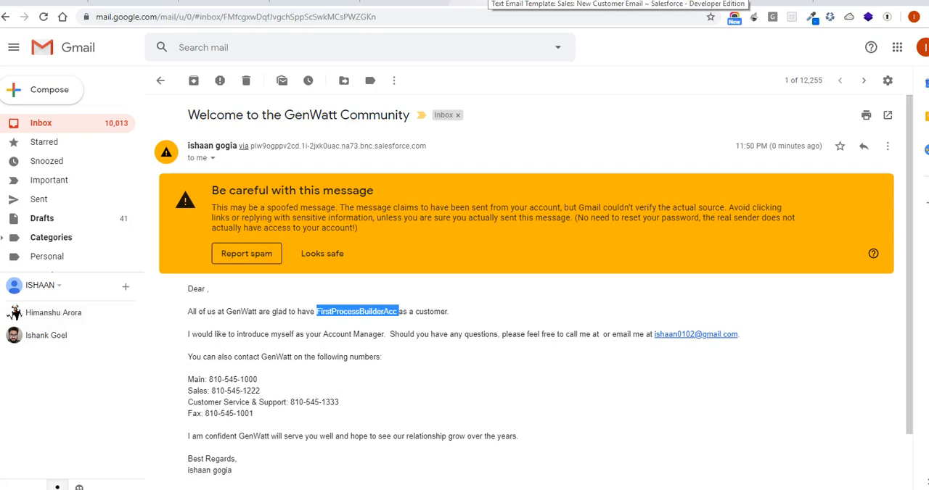
pyautogui.click(73, 2)
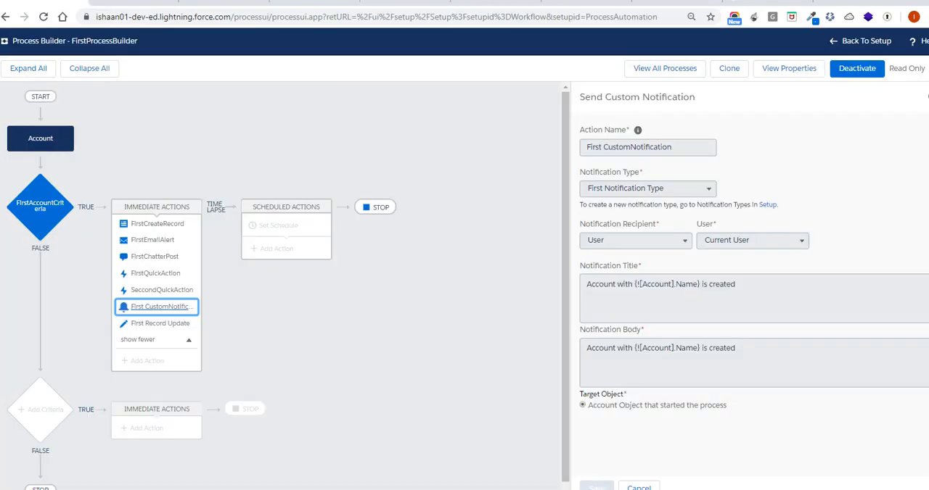
pyautogui.click(191, 248)
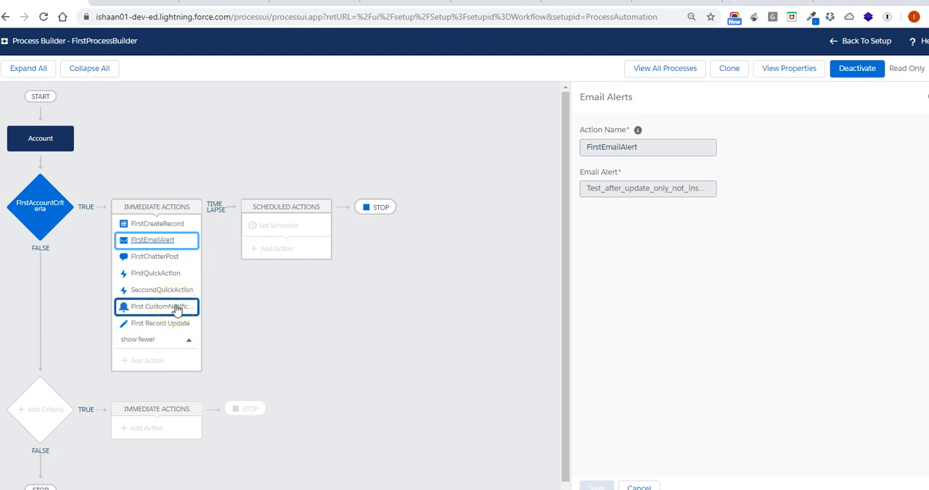
# Check the Lightning Home page for the custom notification, dismiss the Task for Revenue reminder, and return to the process
pyautogui.click(232, 3)
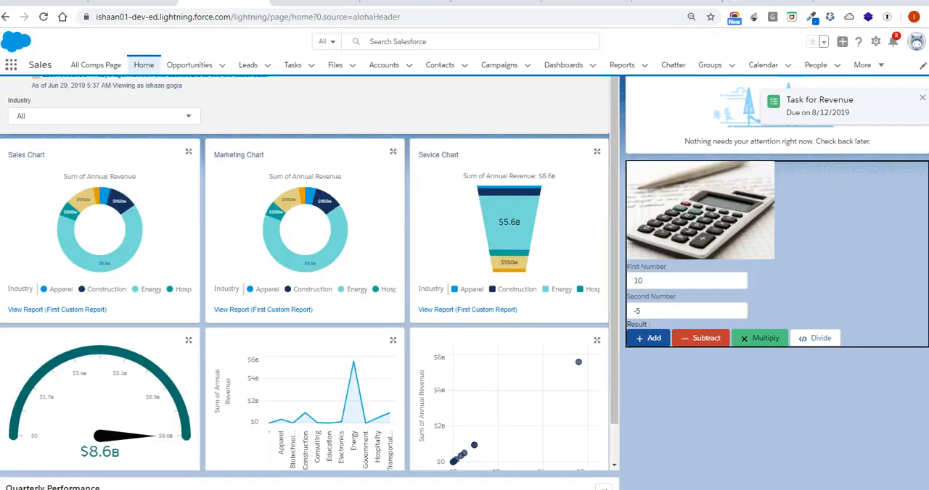
pyautogui.click(922, 101)
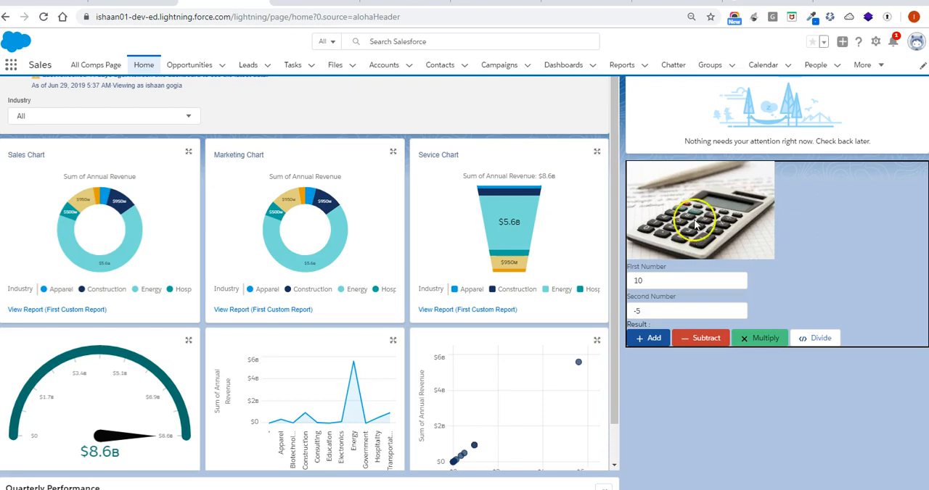
pyautogui.scroll(1, 831, 104)
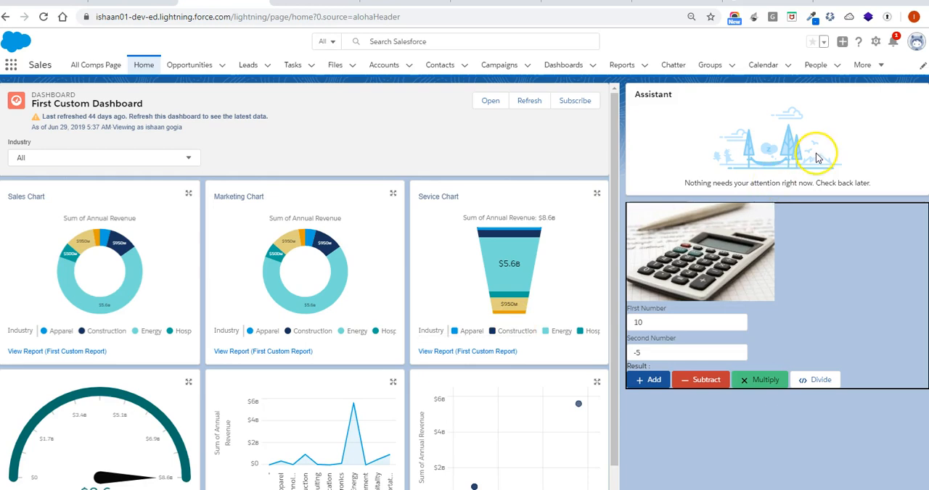
pyautogui.click(45, 1)
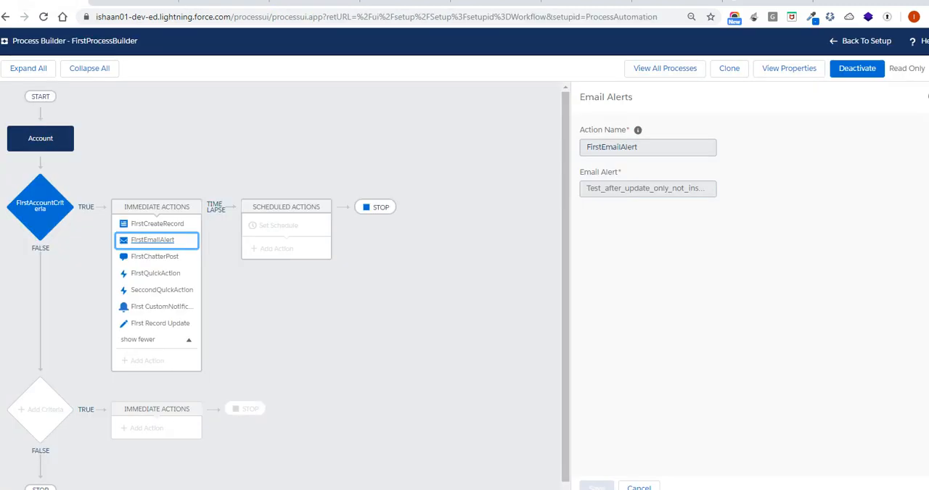
# View the First CustomNotification action, check the Lightning notifications, open the newest account notification's record, and return to the process
pyautogui.click(162, 310)
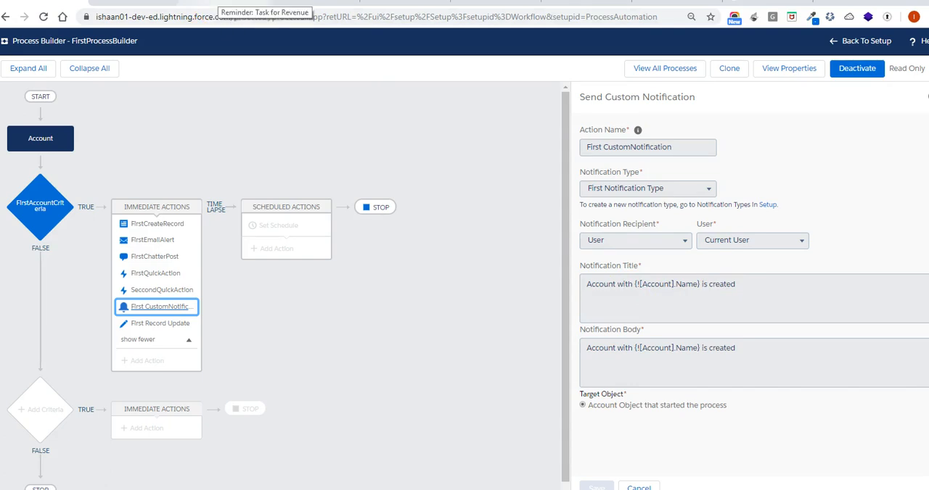
pyautogui.click(232, 4)
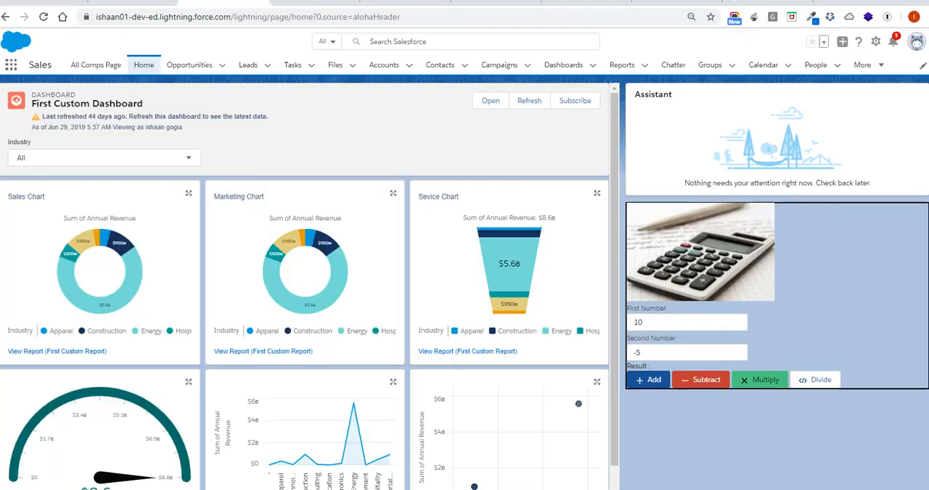
pyautogui.click(893, 45)
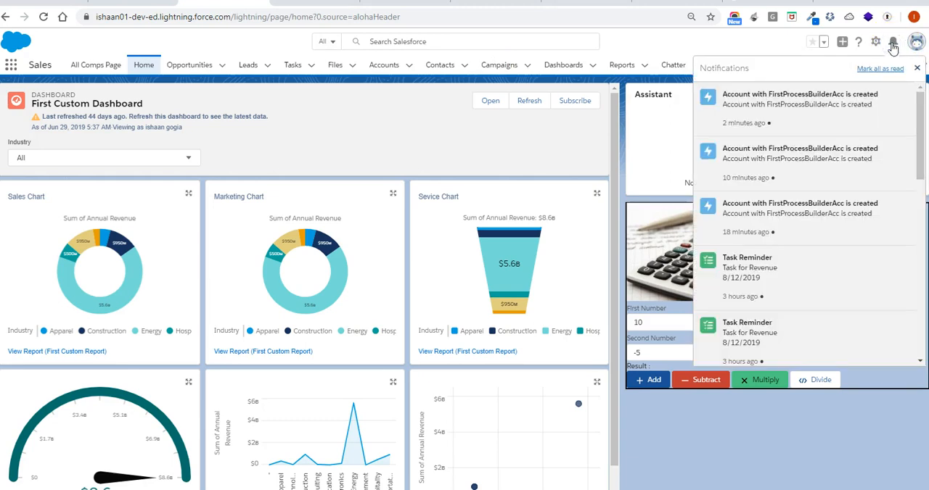
pyautogui.click(773, 106)
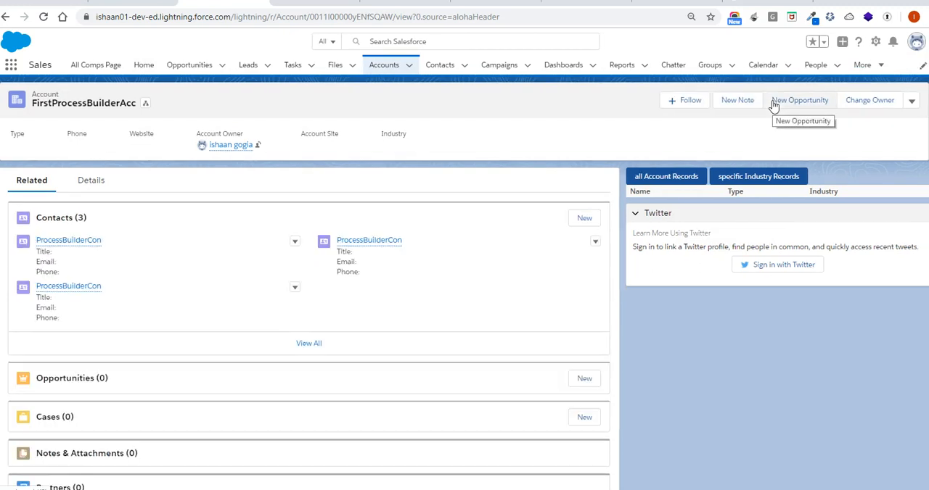
pyautogui.click(892, 43)
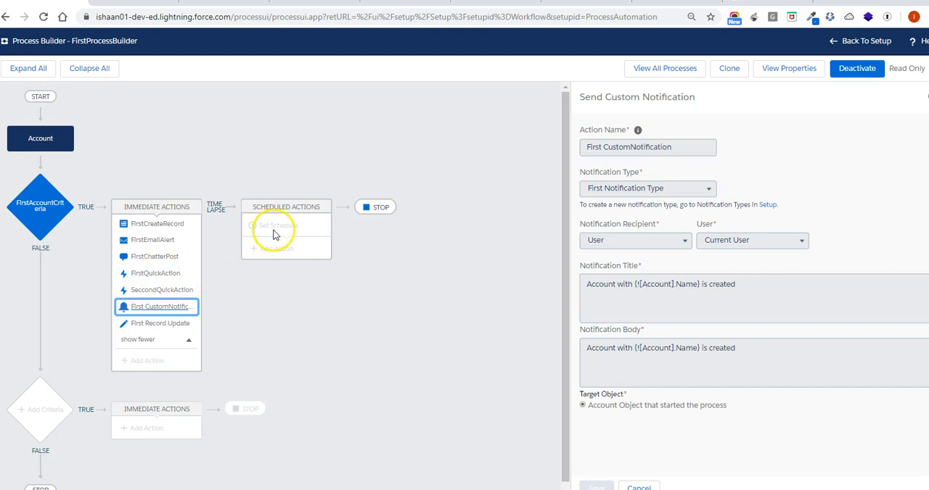
# Deactivate the FirstProcessBuilder process and clone it as a version of the current process
pyautogui.click(858, 71)
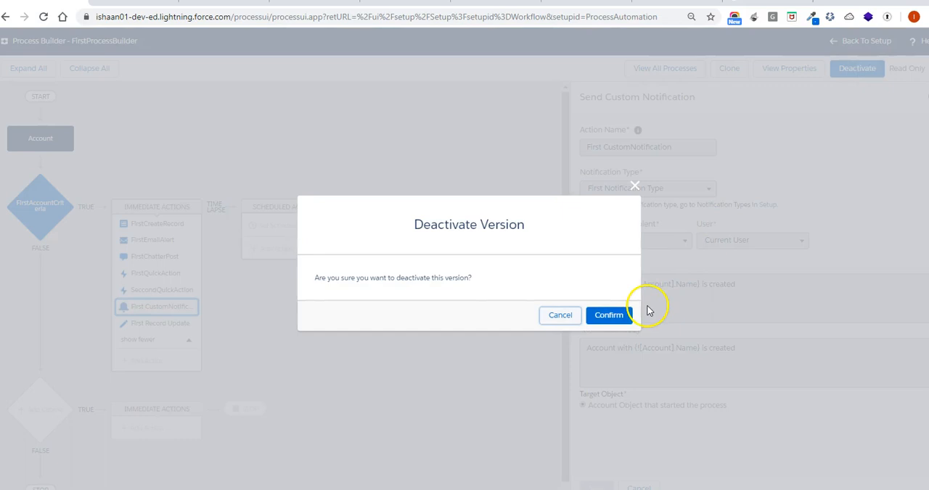
pyautogui.click(615, 317)
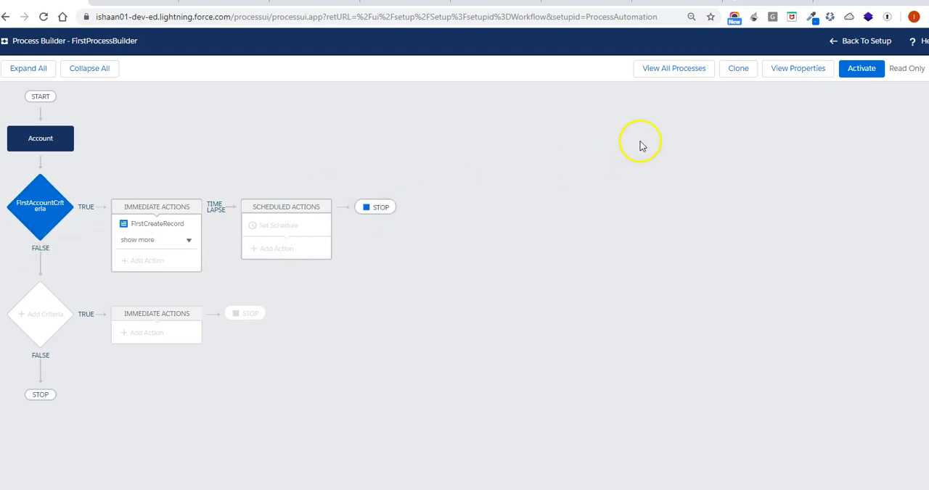
pyautogui.click(730, 78)
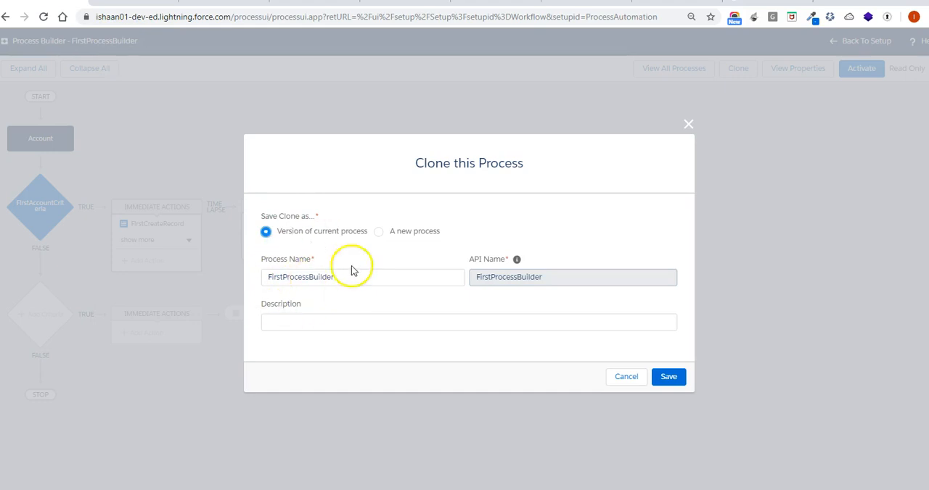
pyautogui.click(668, 380)
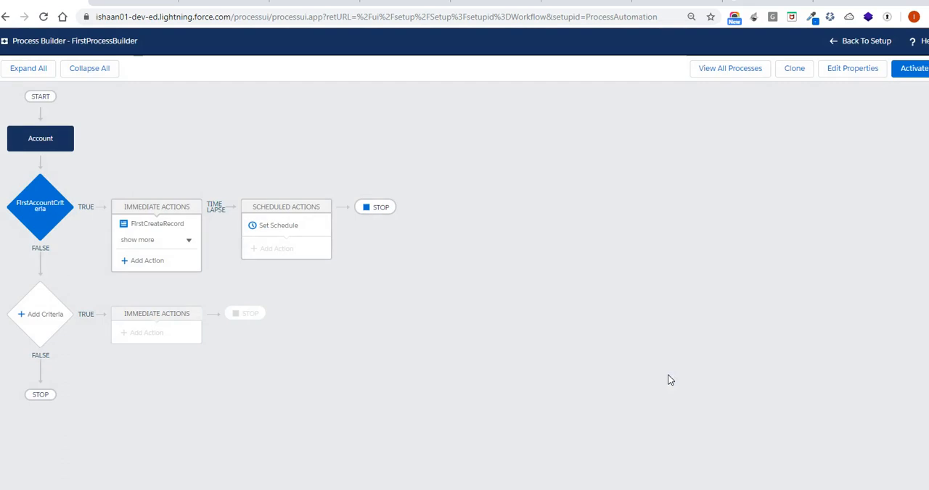
# Schedule actions under FirstAccountCriteria for 1 Hours from now and save the schedule
pyautogui.click(296, 230)
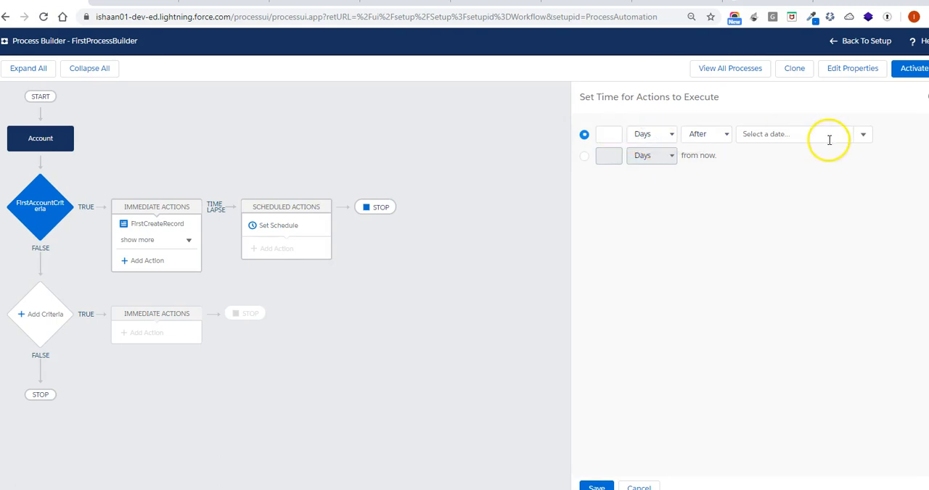
pyautogui.click(582, 157)
pyautogui.click(609, 157)
pyautogui.write('1')
pyautogui.click(658, 160)
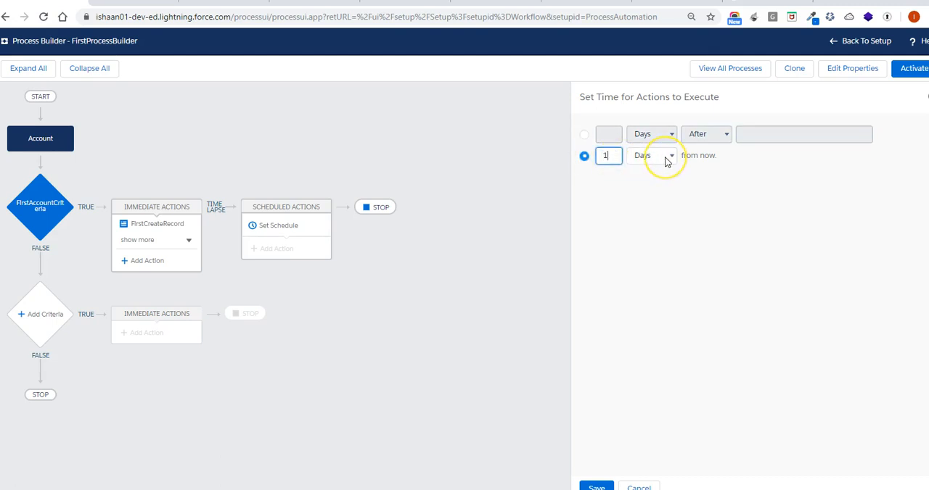
pyautogui.click(663, 182)
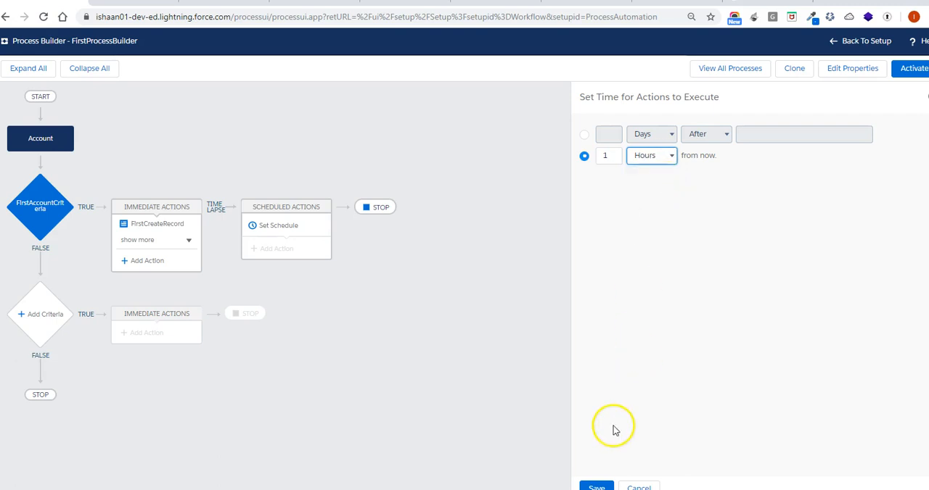
pyautogui.click(596, 486)
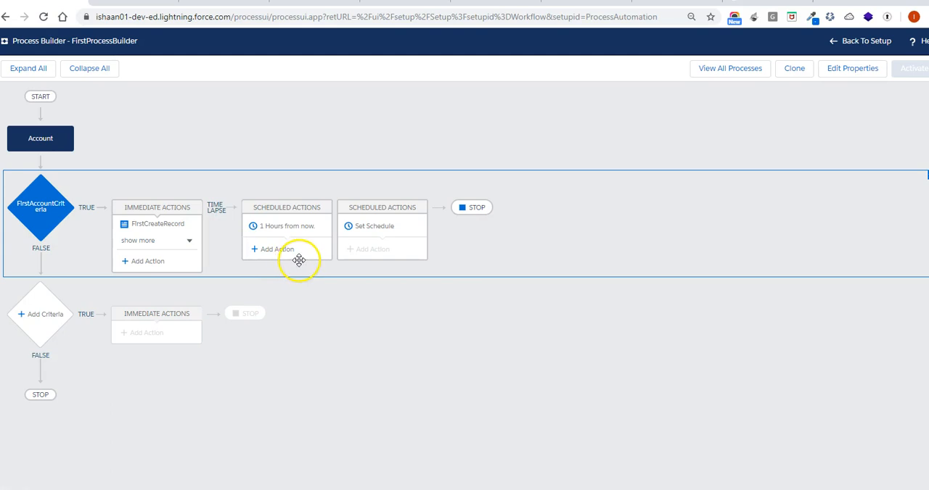
# Add a scheduled action of type Post to Chatter under the 1 Hours from now schedule
pyautogui.click(296, 255)
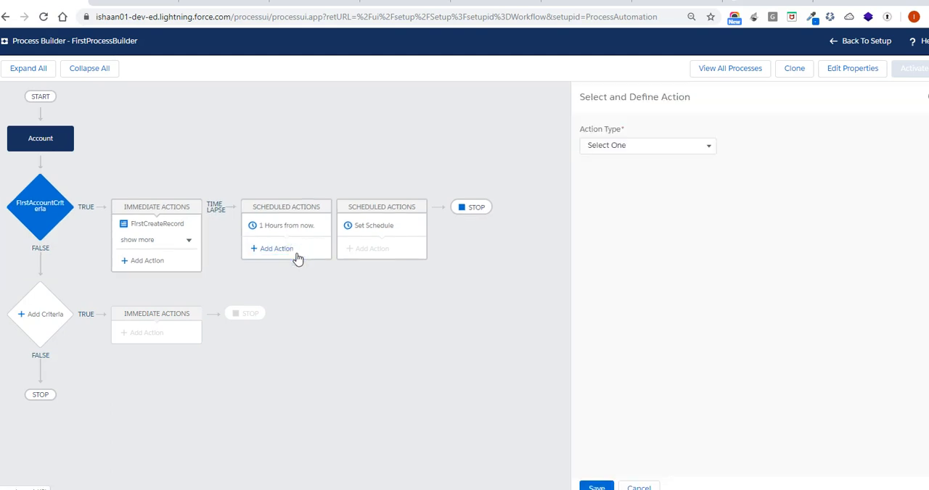
pyautogui.click(701, 146)
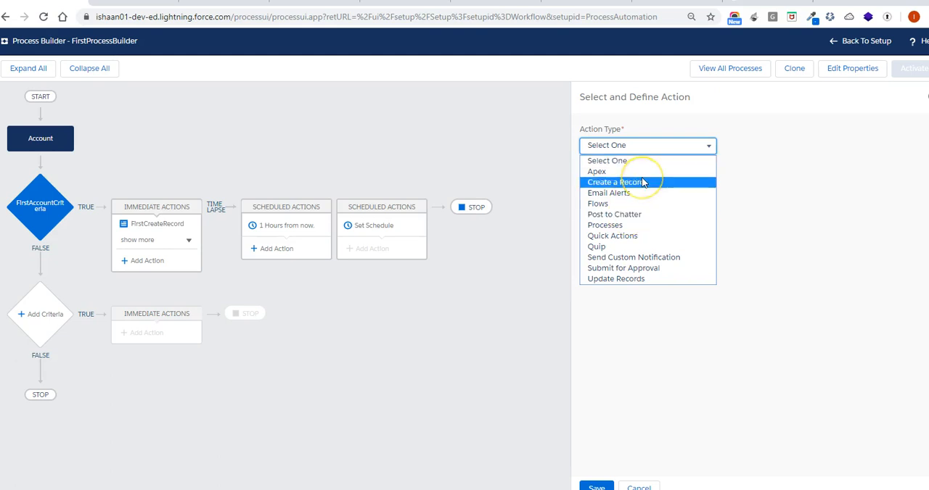
pyautogui.click(640, 214)
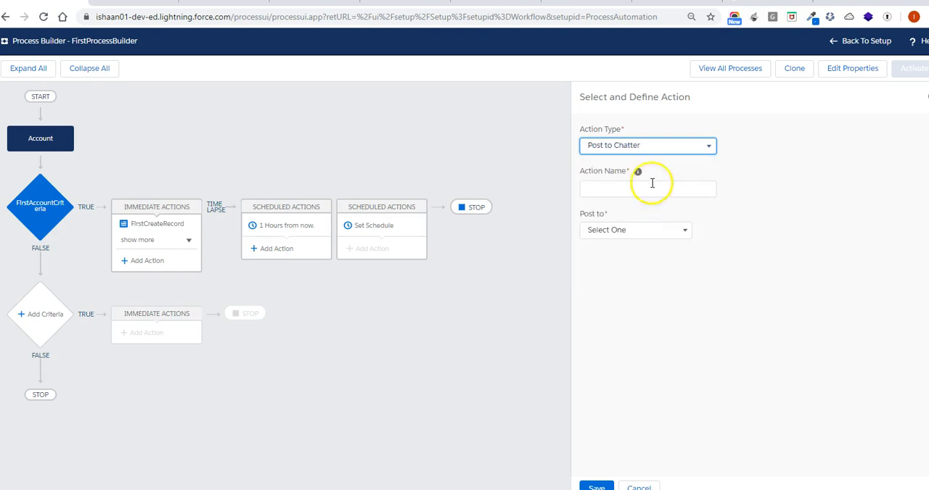
pyautogui.click(695, 145)
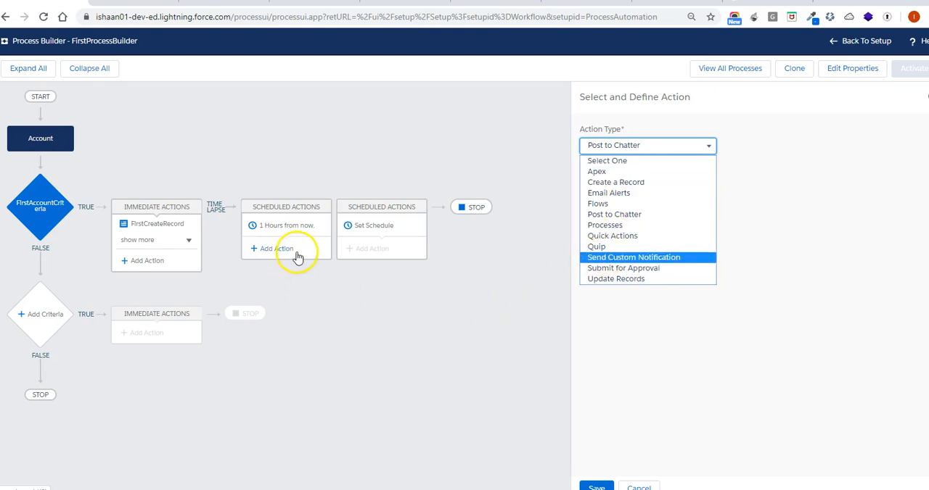
pyautogui.click(616, 215)
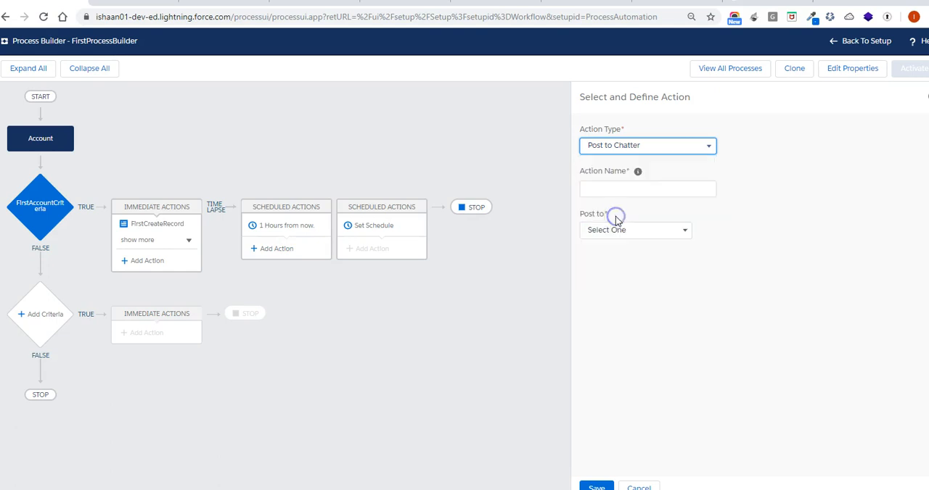
# Name the scheduled action "FuturePostafter1 hr" and have it post to This Record
pyautogui.click(633, 189)
pyautogui.write('F')
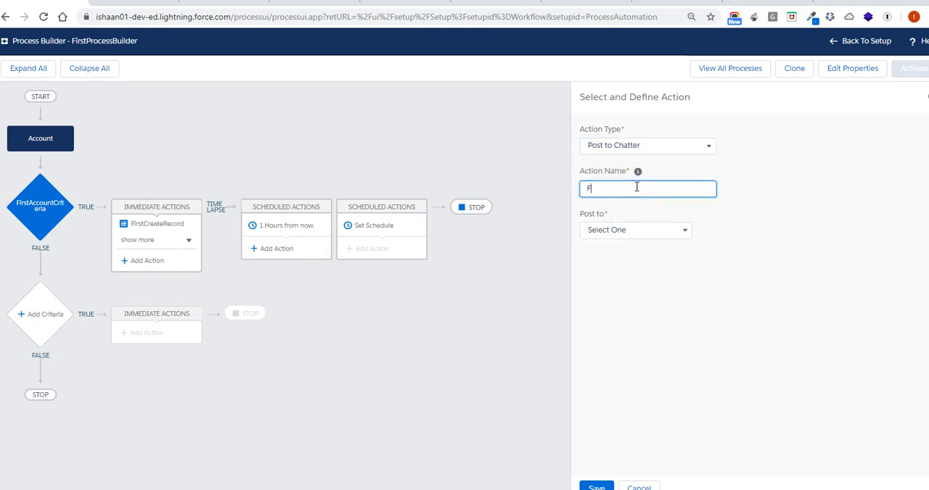
pyautogui.write('uturePost')
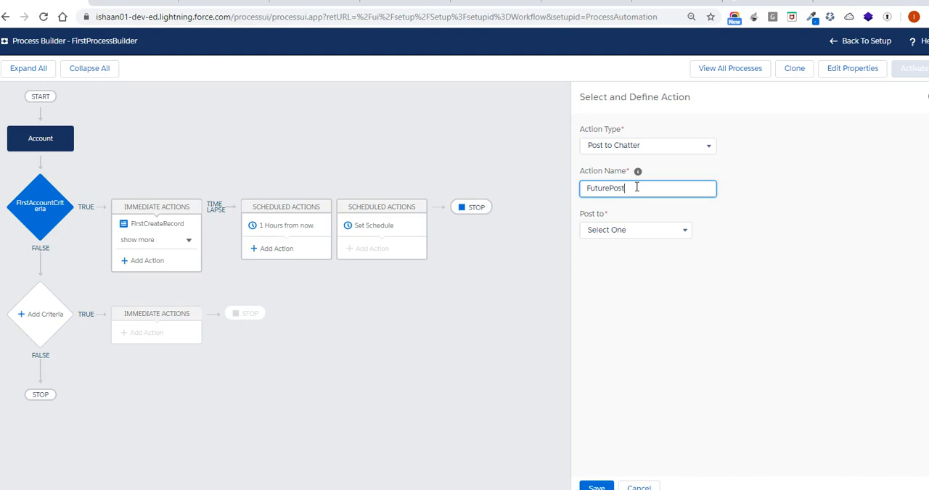
pyautogui.write('after1 hr')
pyautogui.click(645, 230)
pyautogui.click(640, 276)
# Begin the Chatter message with "Hi" followed by the Account Name merge field
pyautogui.click(650, 299)
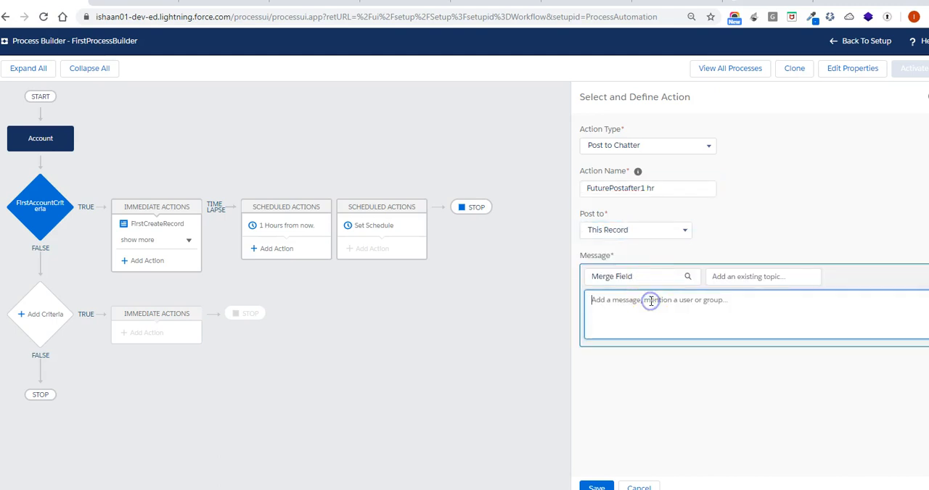
pyautogui.write('Hi')
pyautogui.click(646, 284)
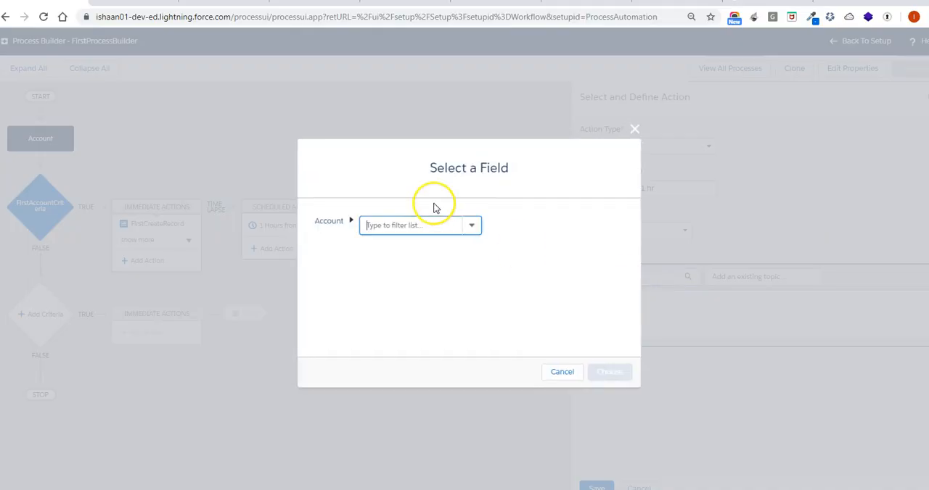
pyautogui.write('name')
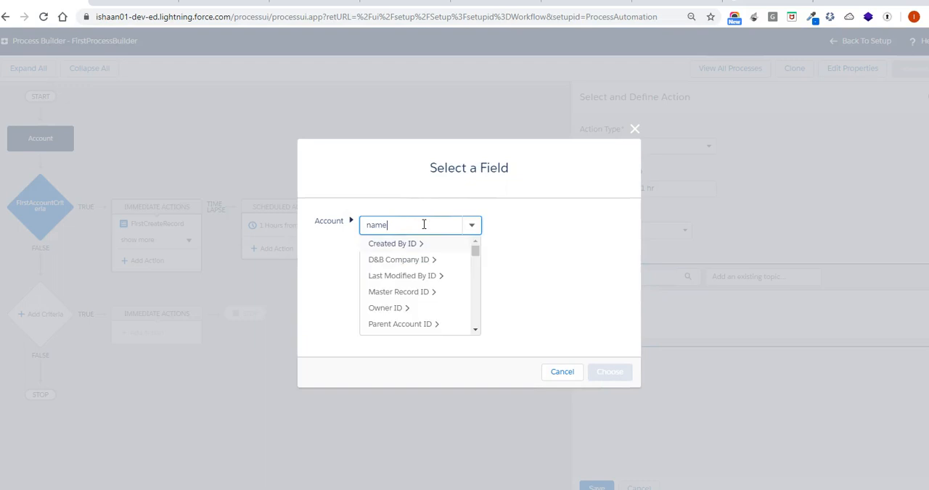
pyautogui.click(419, 246)
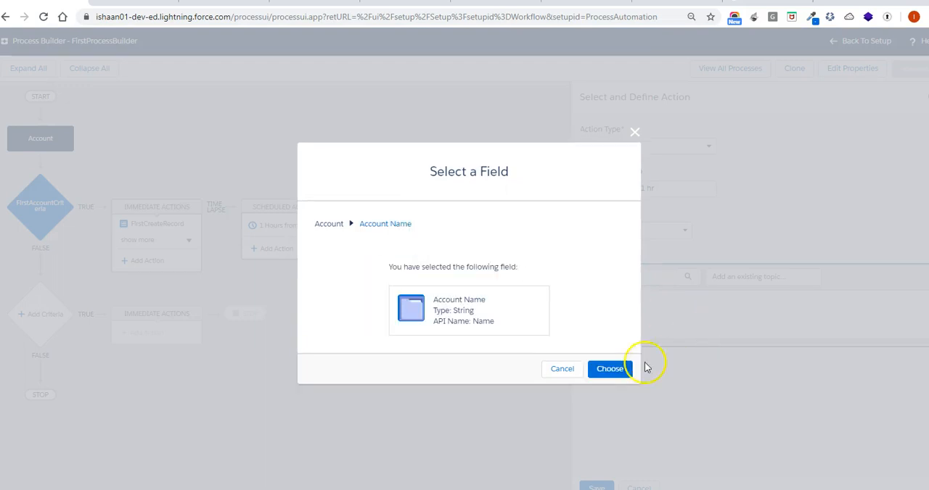
pyautogui.click(609, 370)
# Add a second message line reading "Posting again after 1 hr" and save the scheduled action
pyautogui.press('Return')
pyautogui.write('Po')
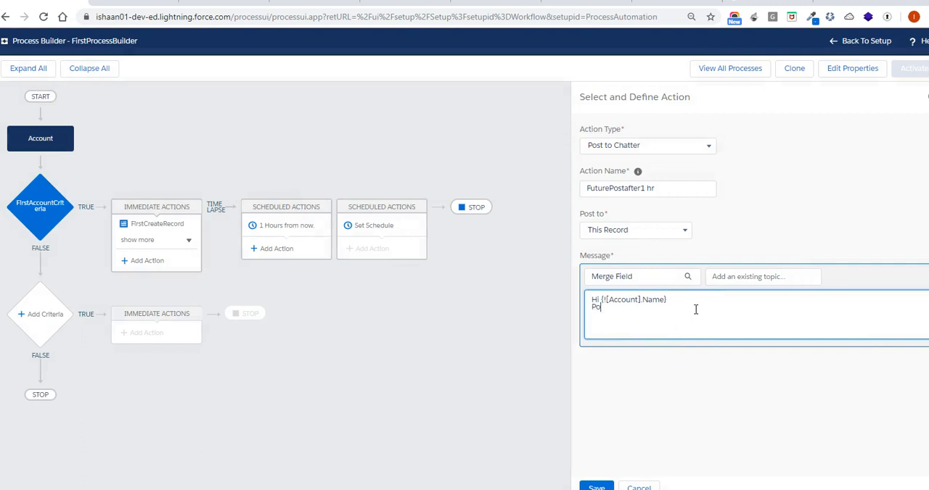
pyautogui.write('sting ')
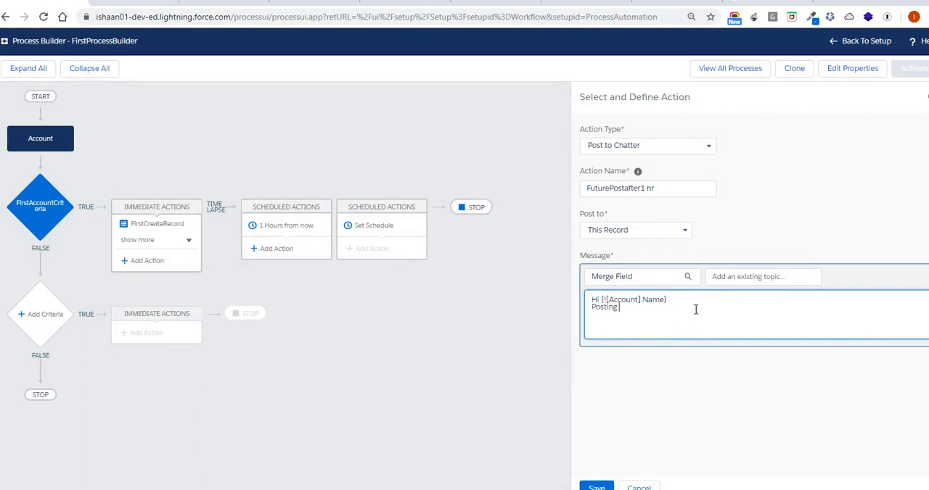
pyautogui.write('again after 1 hr')
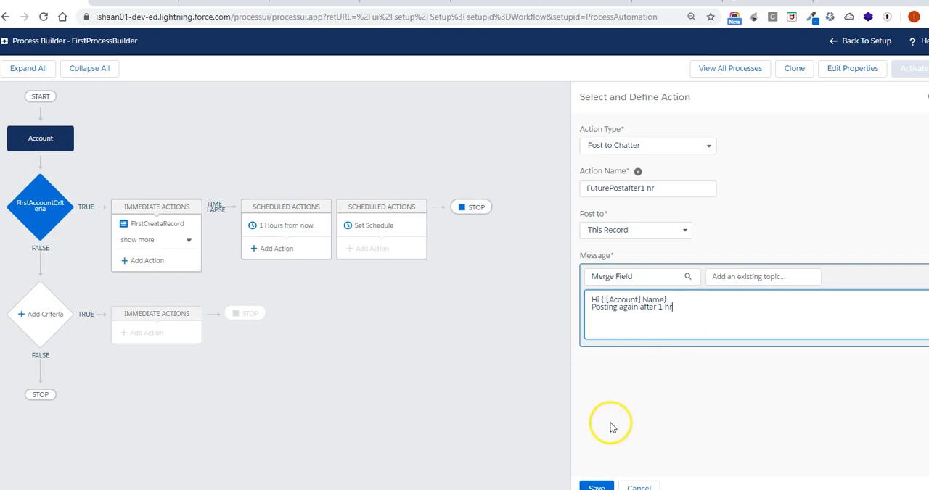
pyautogui.click(596, 485)
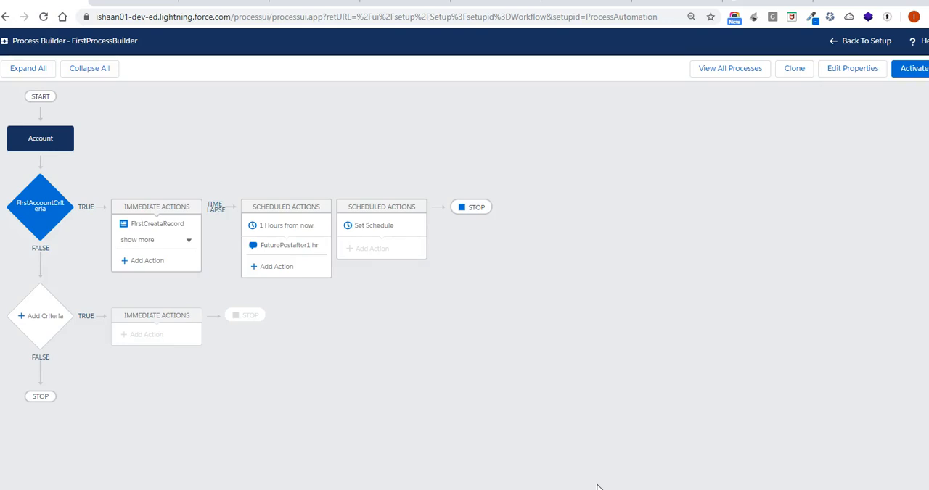
# Activate the new version of the FirstProcessBuilder process
pyautogui.click(911, 72)
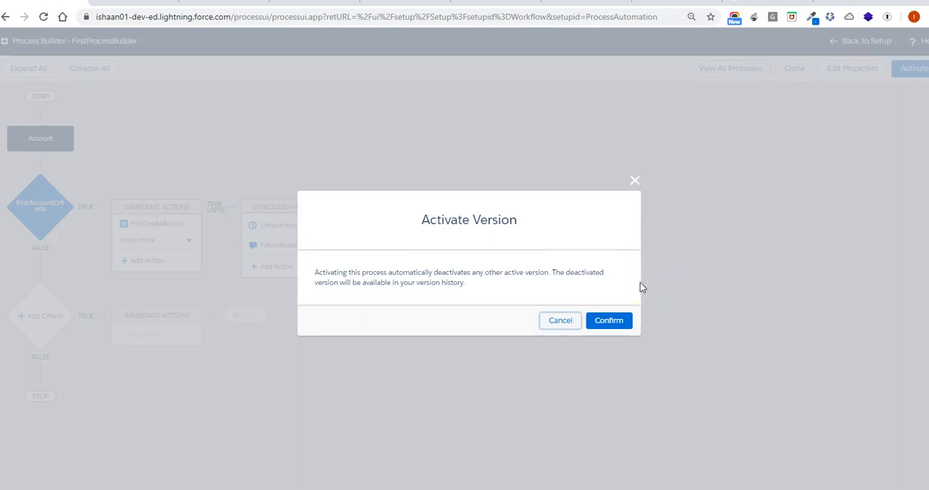
pyautogui.click(617, 321)
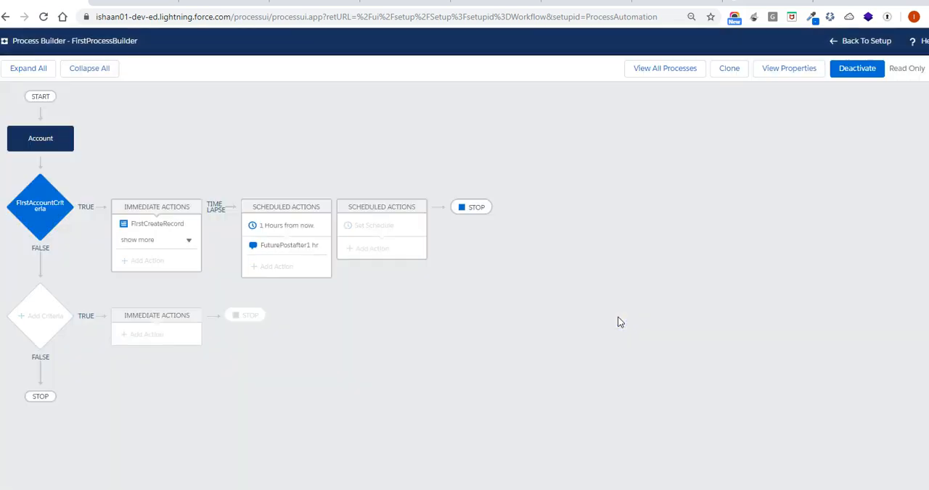
pyautogui.click(636, 129)
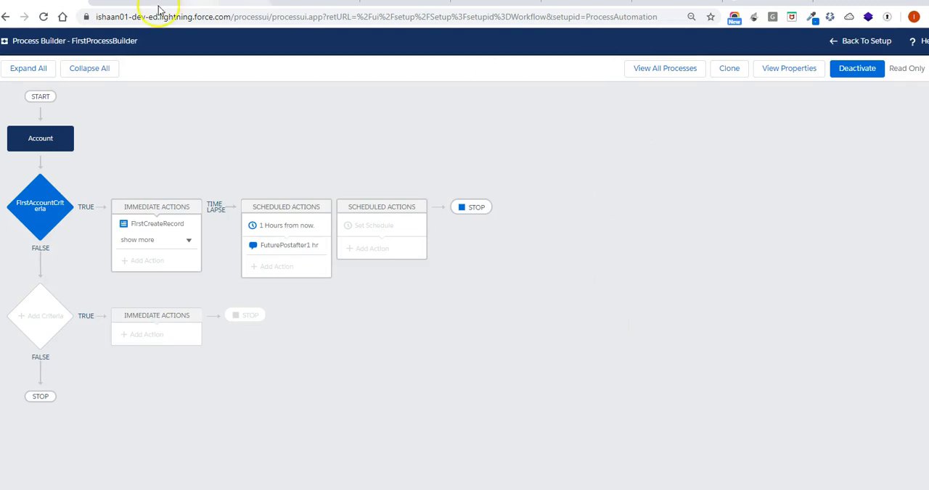
# Return to the FirstProcessBuilderAcc account record, set its Annual Revenue to 10 and save the record
pyautogui.click(218, 3)
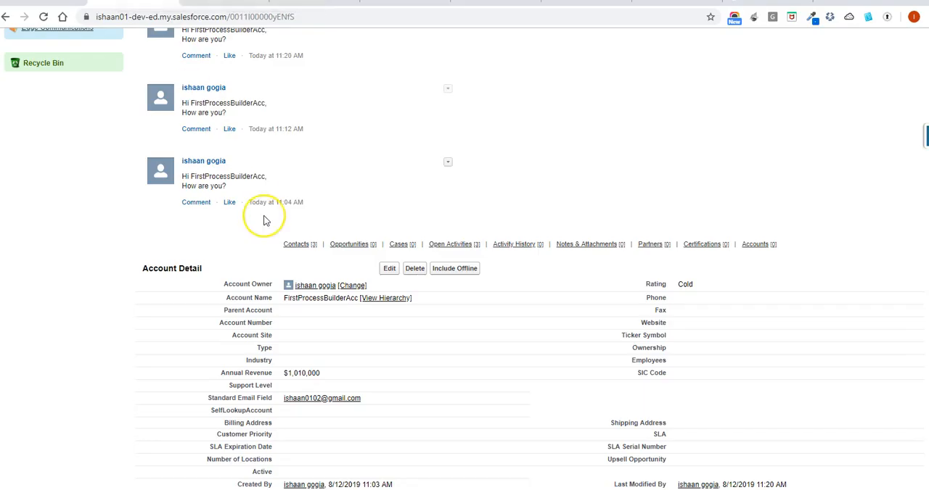
pyautogui.scroll(-1, 263, 220)
pyautogui.scroll(-1, 311, 214)
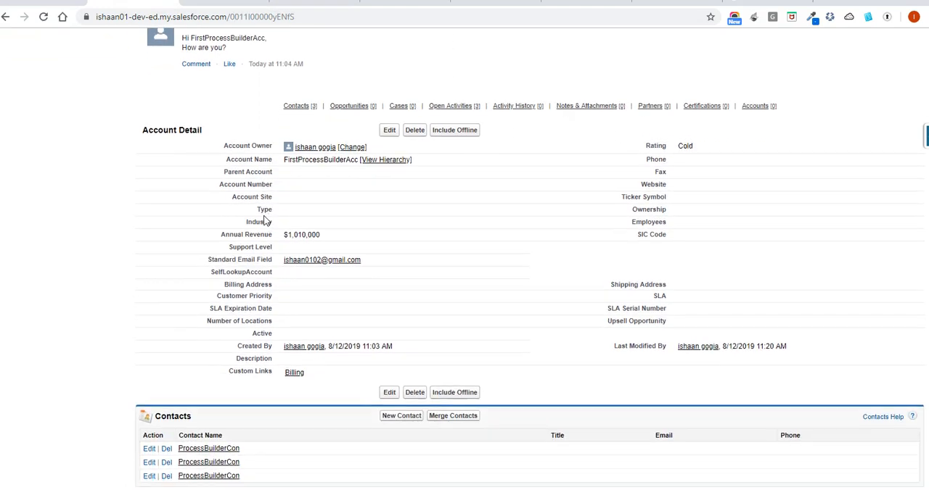
pyautogui.doubleClick(378, 210)
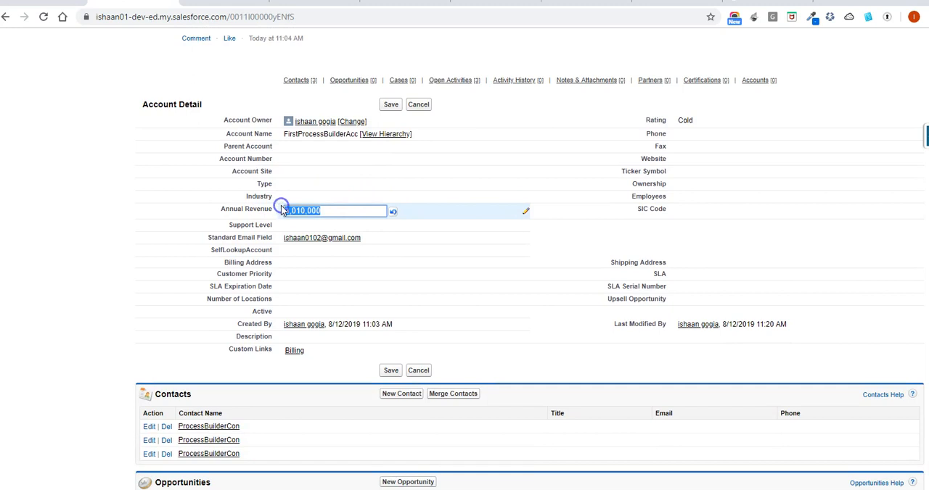
pyautogui.click(334, 206)
pyautogui.press('BackSpace')
pyautogui.press('BackSpace')
pyautogui.press('BackSpace')
pyautogui.press('BackSpace')
pyautogui.press('BackSpace')
pyautogui.press('BackSpace')
pyautogui.press('BackSpace')
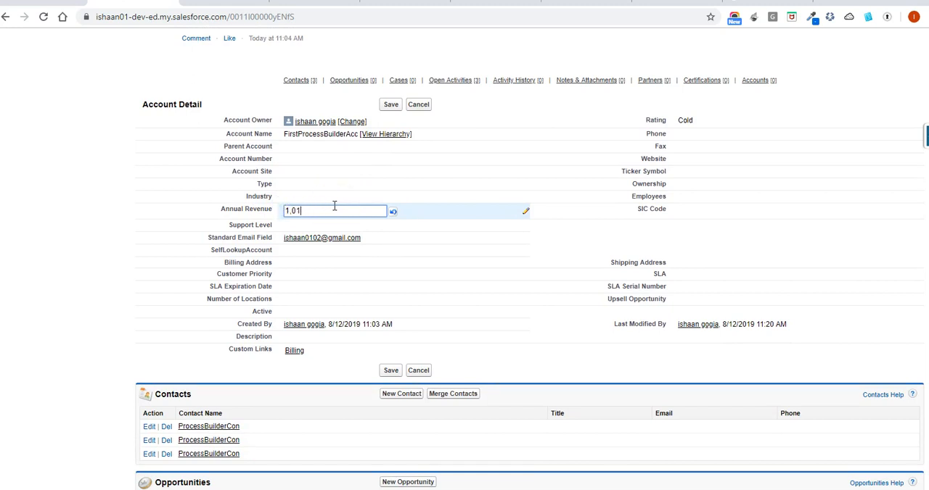
pyautogui.press('BackSpace')
pyautogui.write('0')
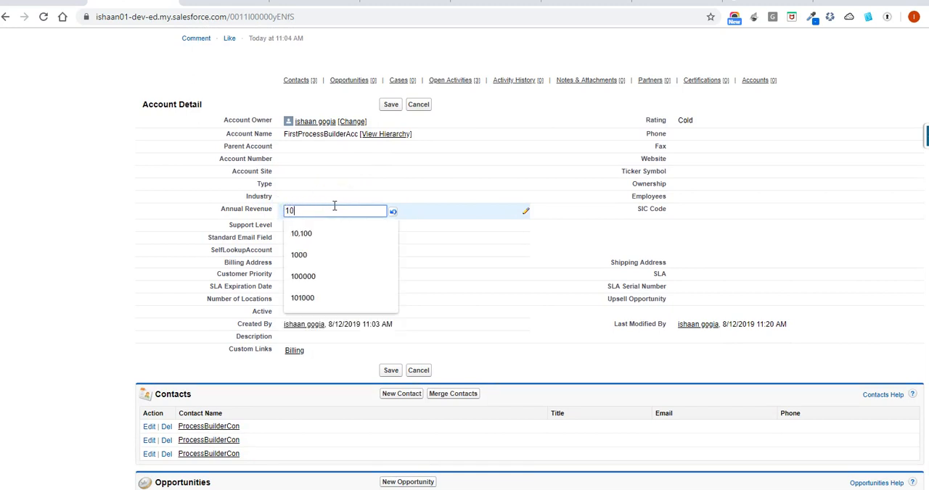
pyautogui.doubleClick(426, 225)
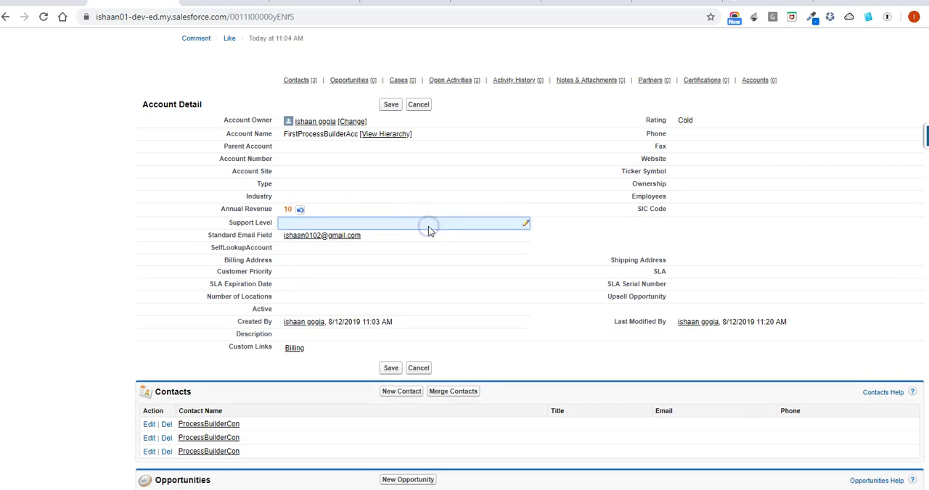
pyautogui.click(391, 105)
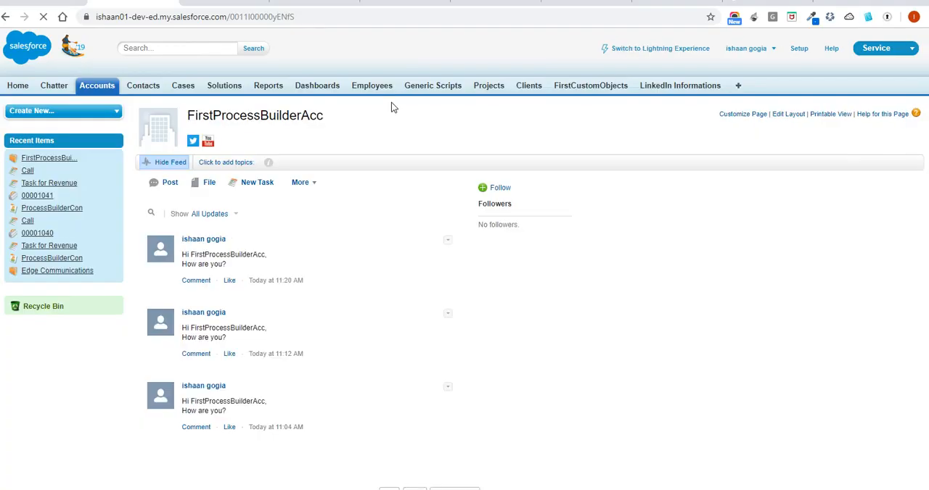
# Set the Annual Revenue of FirstProcessBuilderAcc to 102000 and save the record to trigger the process
pyautogui.scroll(-3, 391, 108)
pyautogui.scroll(-2, 391, 107)
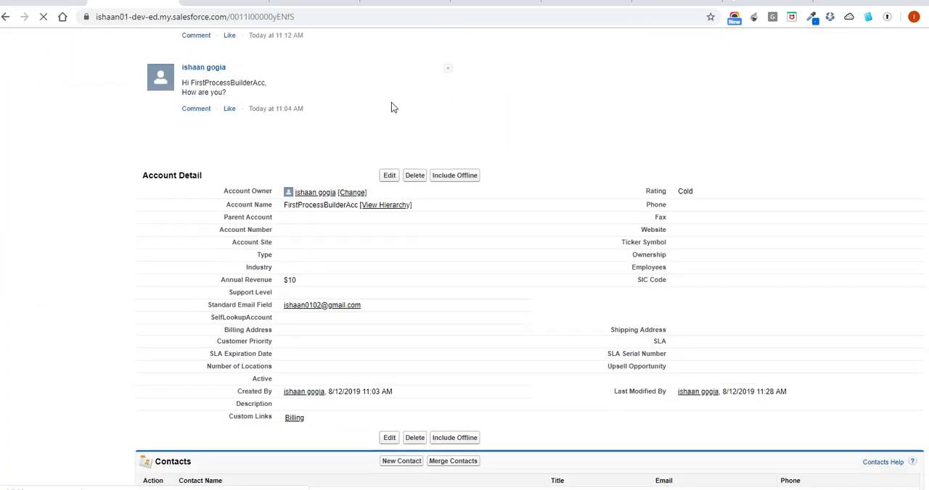
pyautogui.doubleClick(338, 270)
pyautogui.click(339, 270)
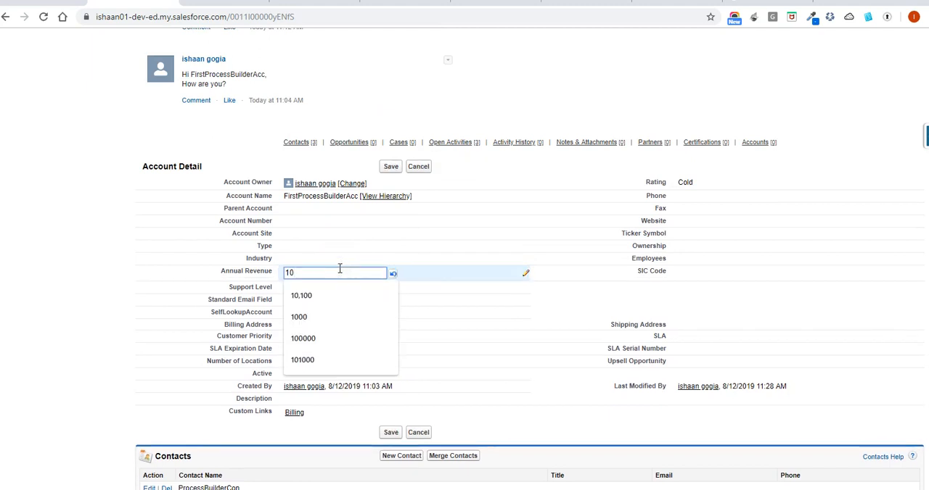
pyautogui.write('2000')
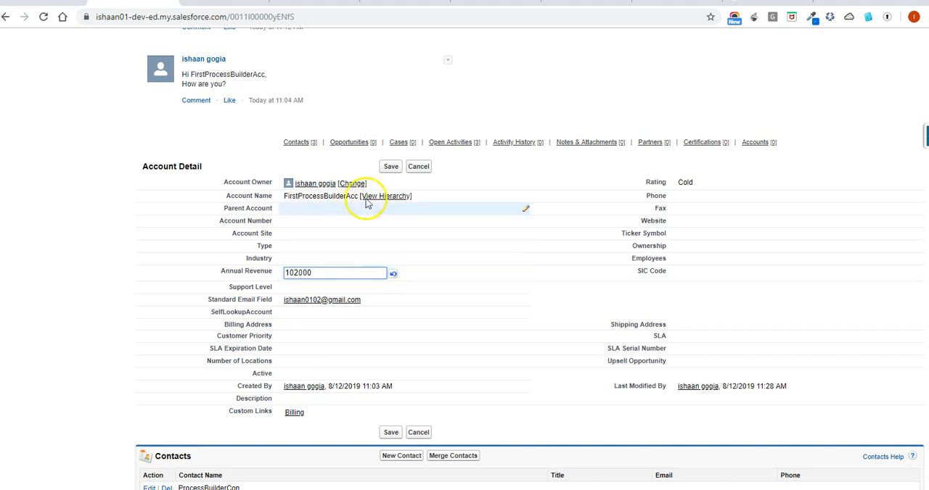
pyautogui.click(391, 167)
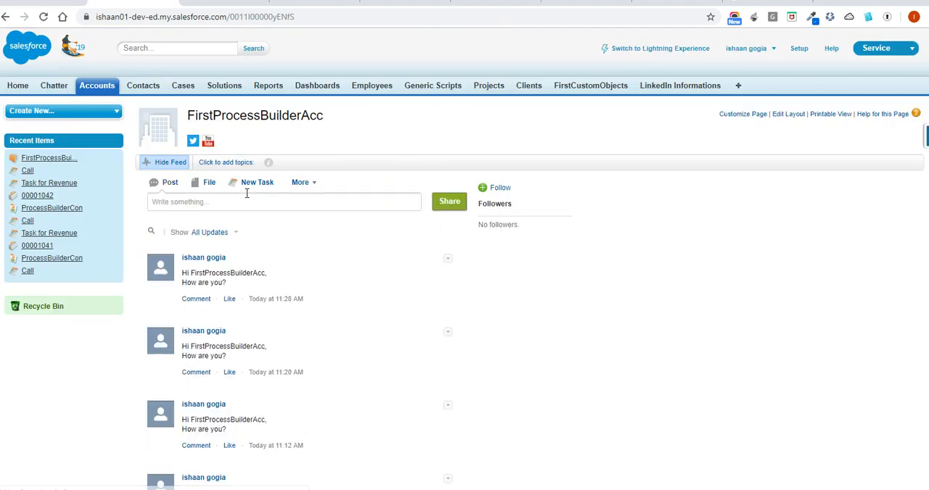
# Examine the account's Chatter feed and Open Activities for the results of the process's immediate actions
pyautogui.scroll(-3, 247, 193)
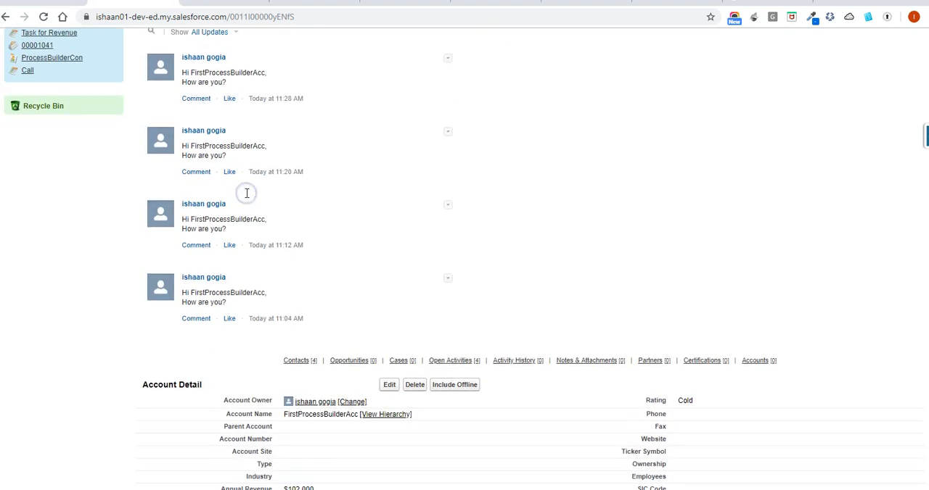
pyautogui.scroll(1, 246, 193)
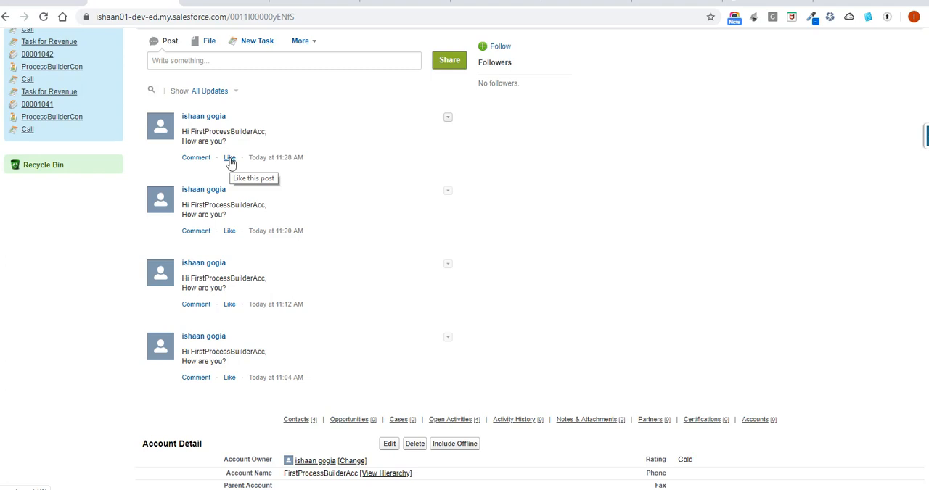
pyautogui.scroll(-1, 230, 163)
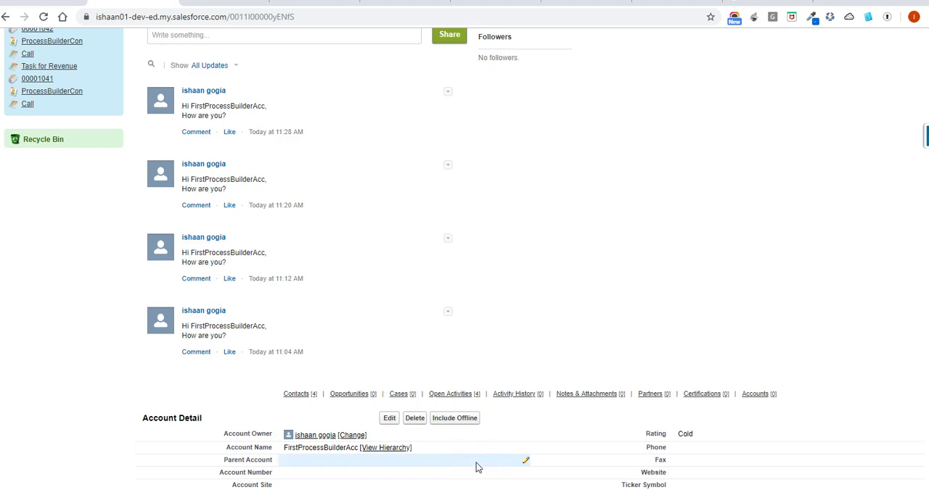
pyautogui.scroll(1, 478, 468)
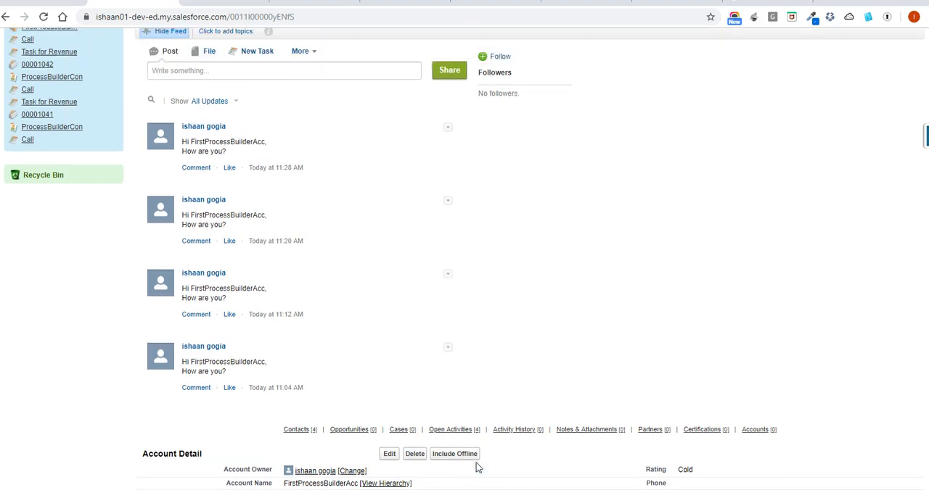
pyautogui.moveTo(476, 467)
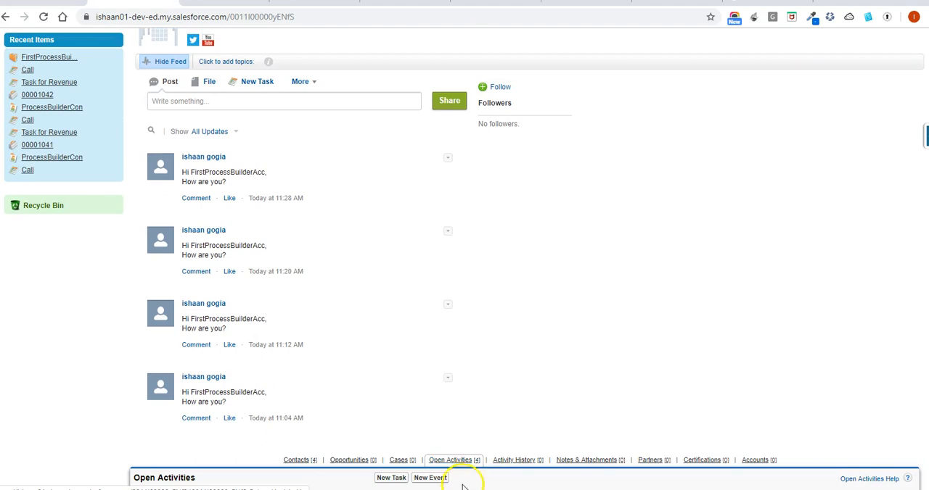
# Switch to the PowerPoint slide show and advance to the Update Record Action Comparison slide
pyautogui.moveTo(445, 489)
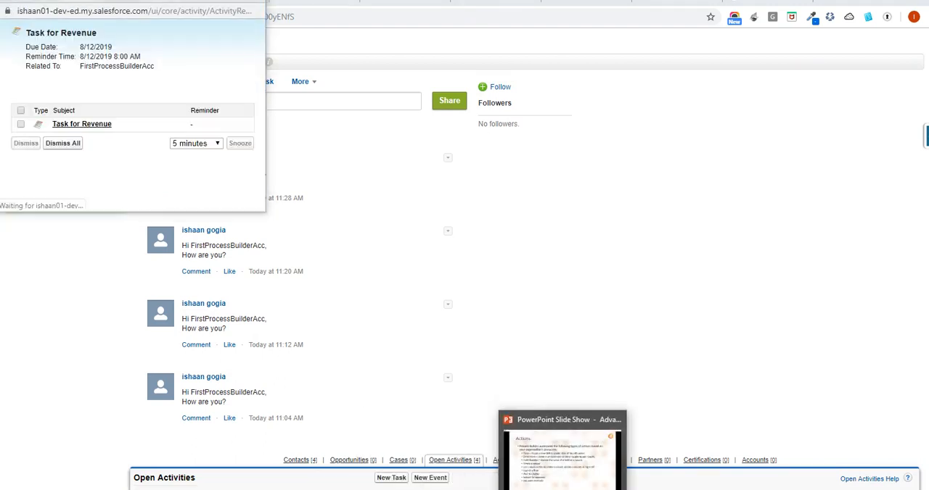
pyautogui.click(549, 451)
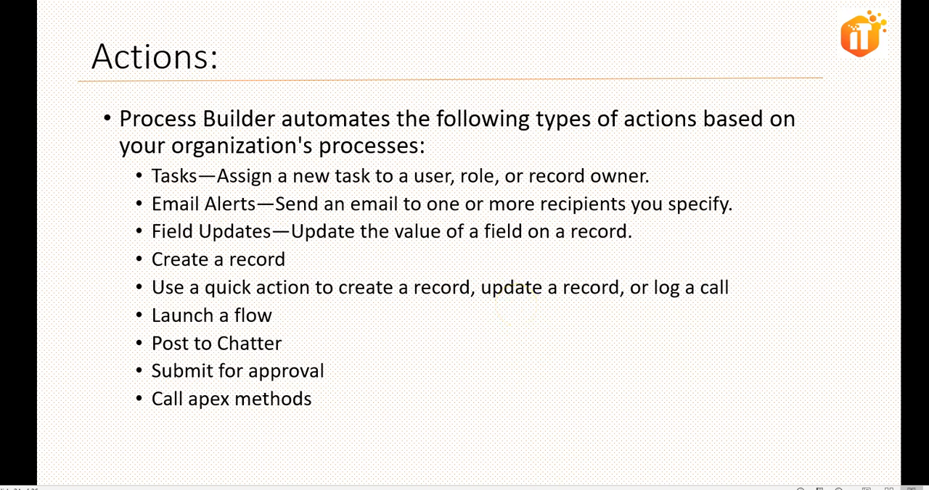
pyautogui.press('Right')
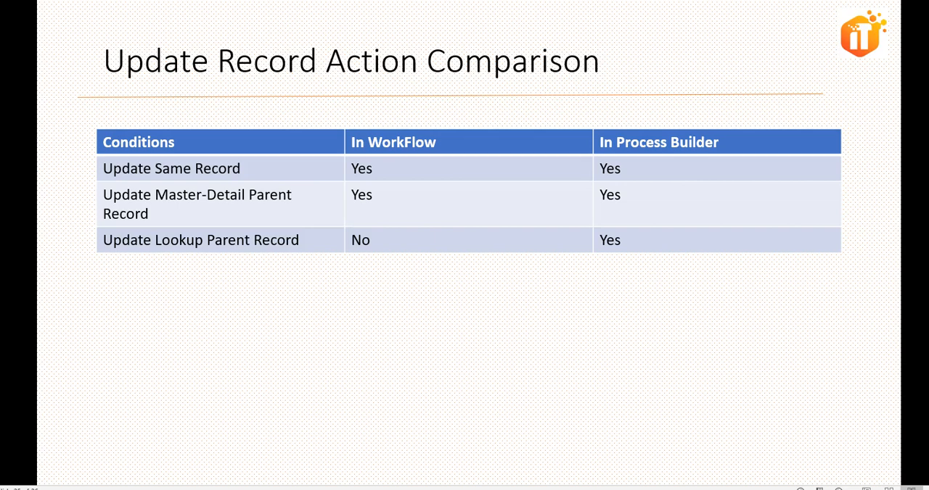